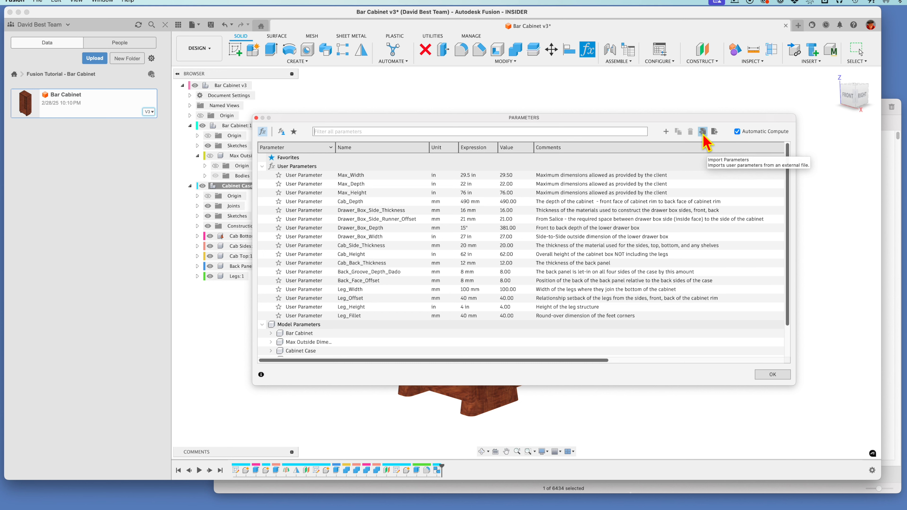
Export the user parameters as a CSV file named "Bar Cabinet Exported Pfile Episode 1" to the computer's Parameter Files folder
click(715, 132)
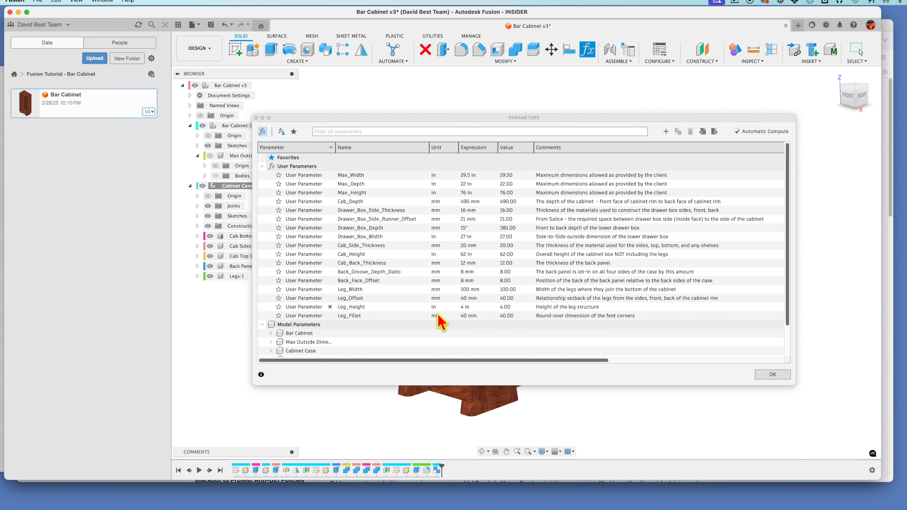
click(715, 132)
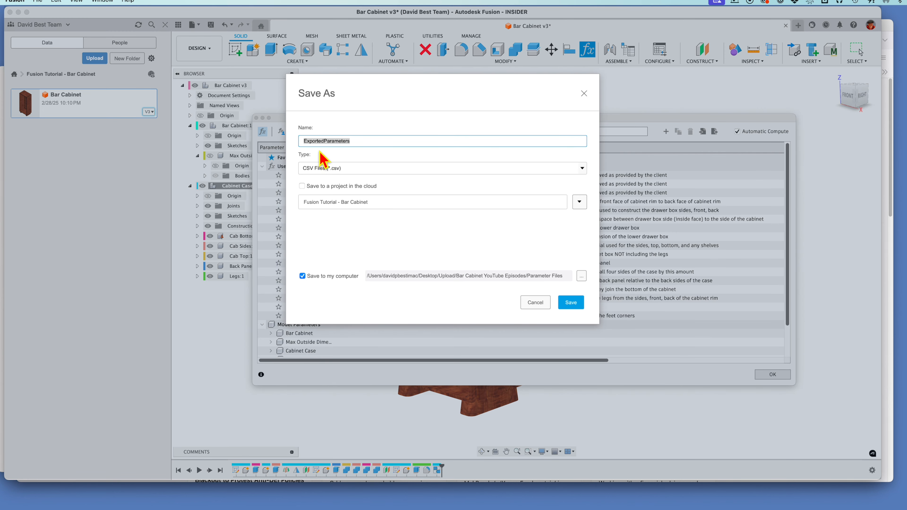
click(365, 143)
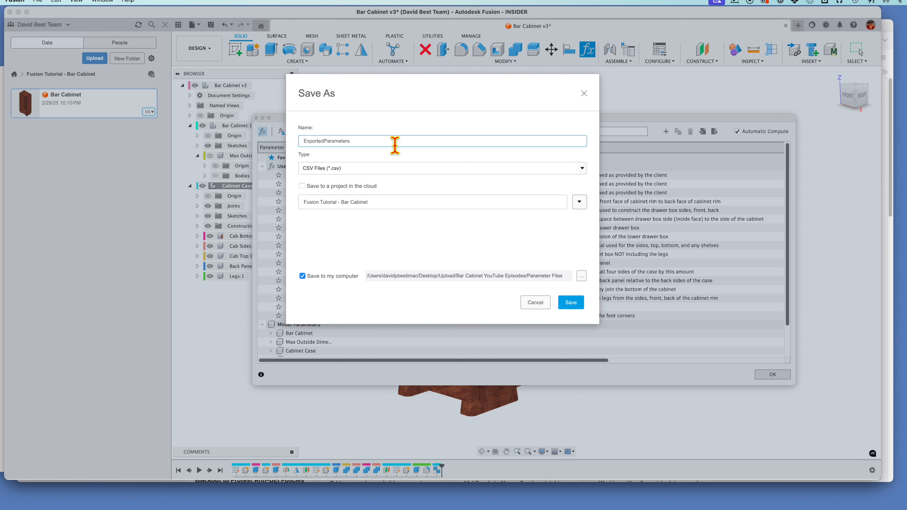
key(BackSpace)
key(BackSpace)
key(BackSpace)
key(BackSpace)
key(BackSpace)
key(BackSpace)
key(BackSpace)
key(BackSpace)
key(BackSpace)
key(BackSpace)
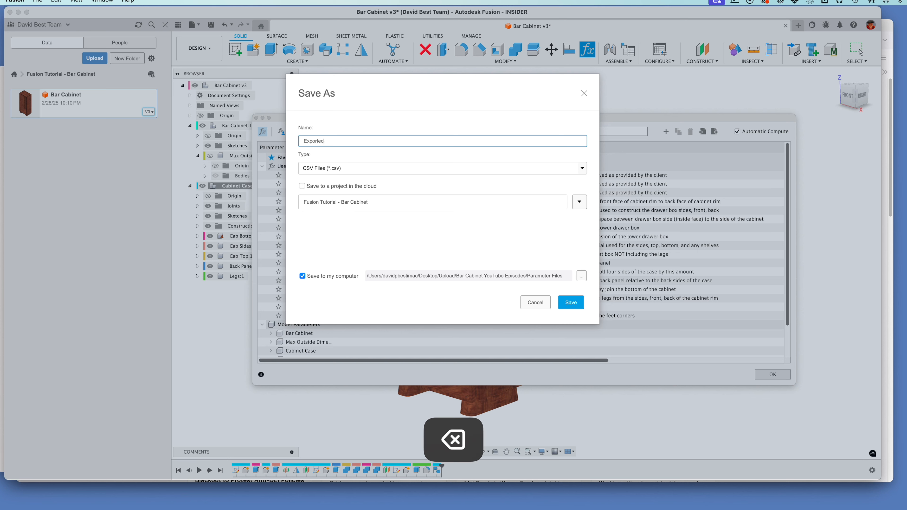
key(Left)
key(Left)
key(Left)
key(Left)
key(Left)
key(Left)
key(Left)
key(Left)
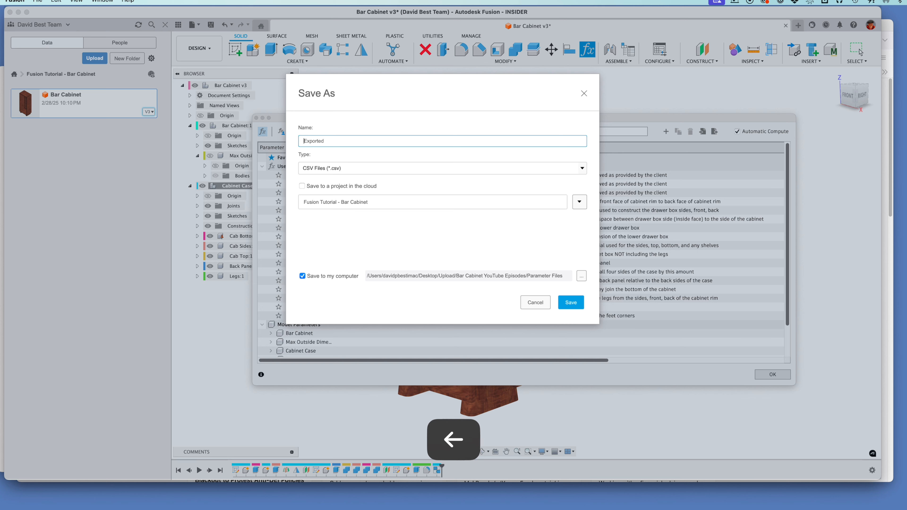
text(Bar Cab)
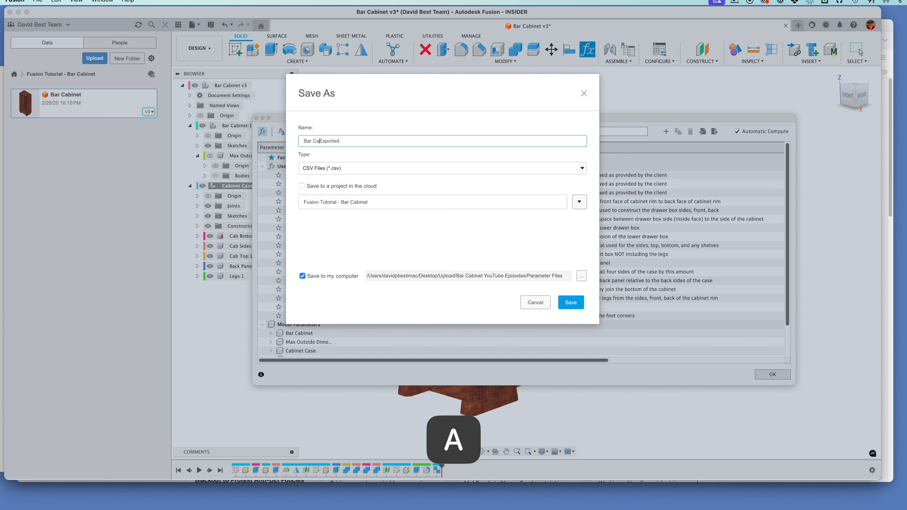
text(inet)
key(Right)
key(Right)
key(Right)
key(Right)
key(Right)
key(Right)
key(Right)
key(Right)
text(Pfile )
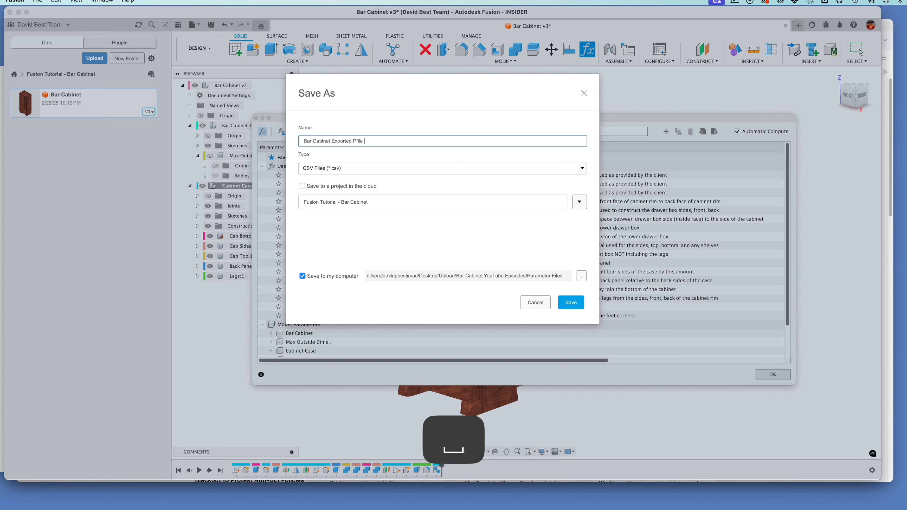
text(Es)
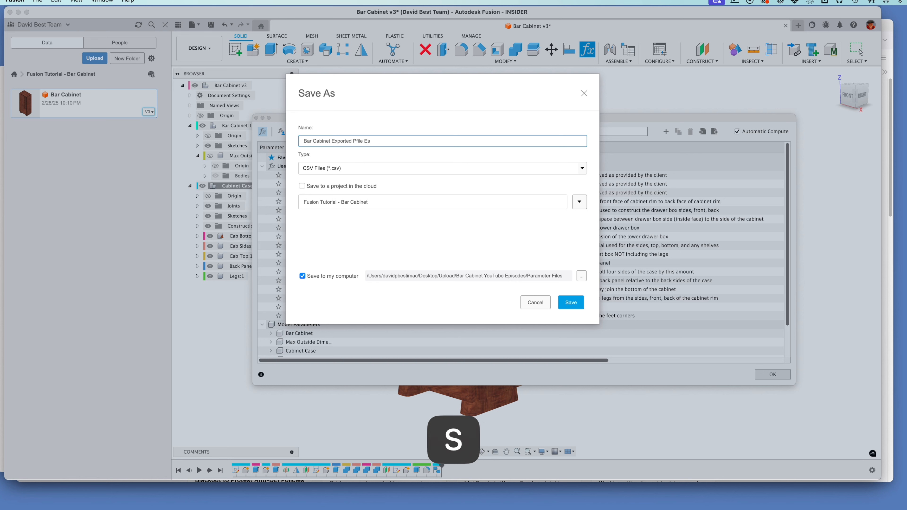
key(BackSpace)
text(pi)
text(sodc)
key(BackSpace)
text(e `1)
key(BackSpace)
key(BackSpace)
text(1)
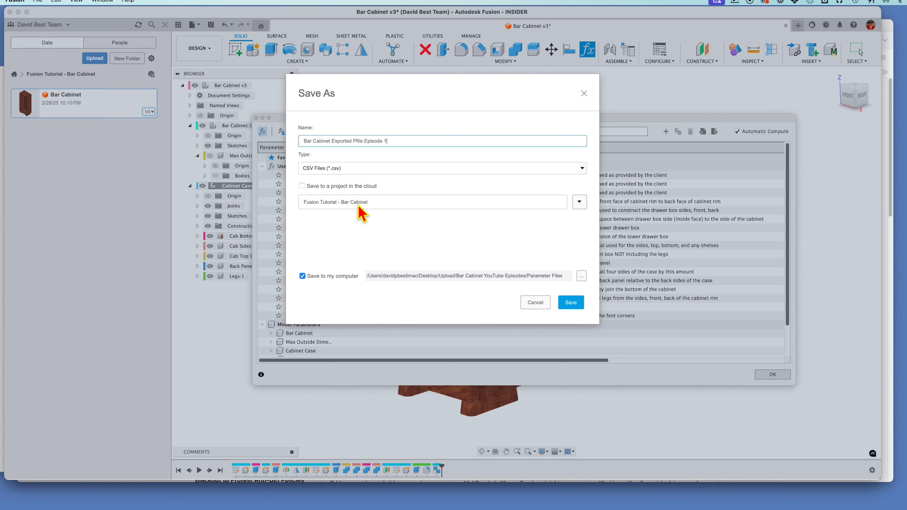
click(572, 305)
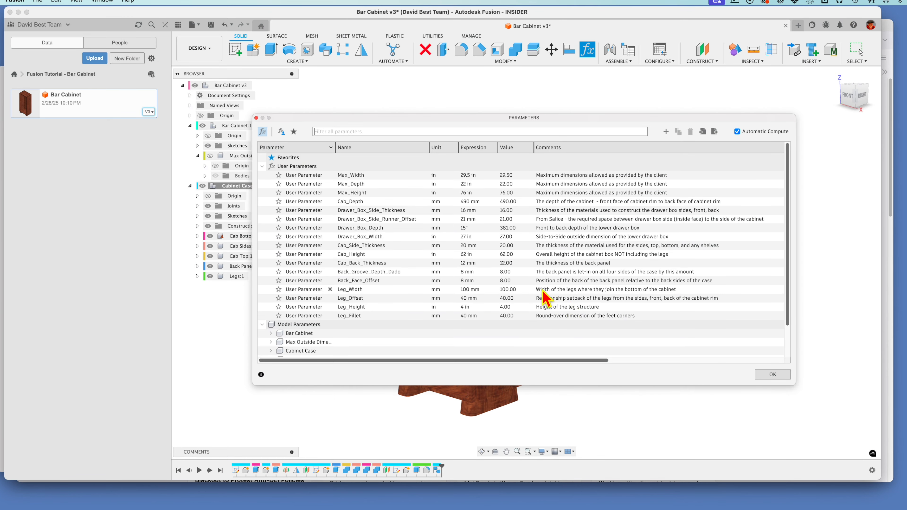
Switch to Finder and inspect Bar Cabinet Exported Pfile Episode 1.csv in TextEdit, widening the window to read it, and close the file
click(3, 152)
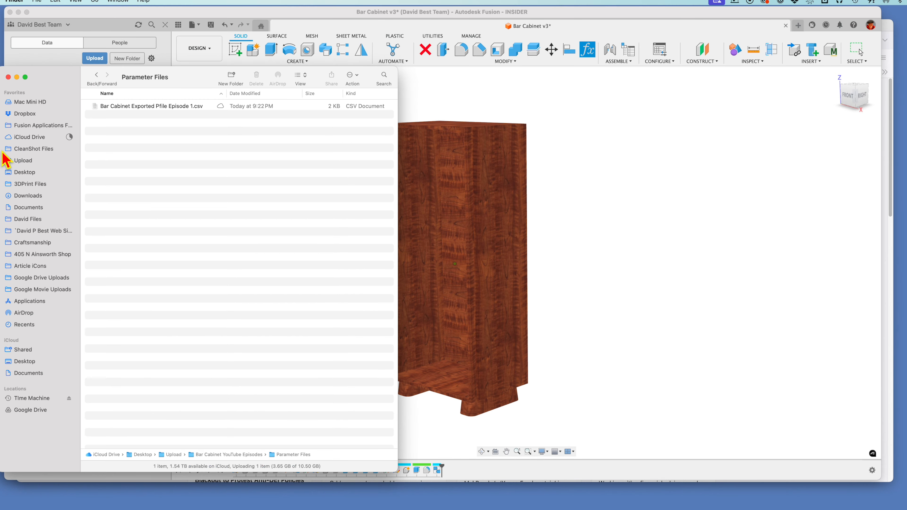
right_click(139, 108)
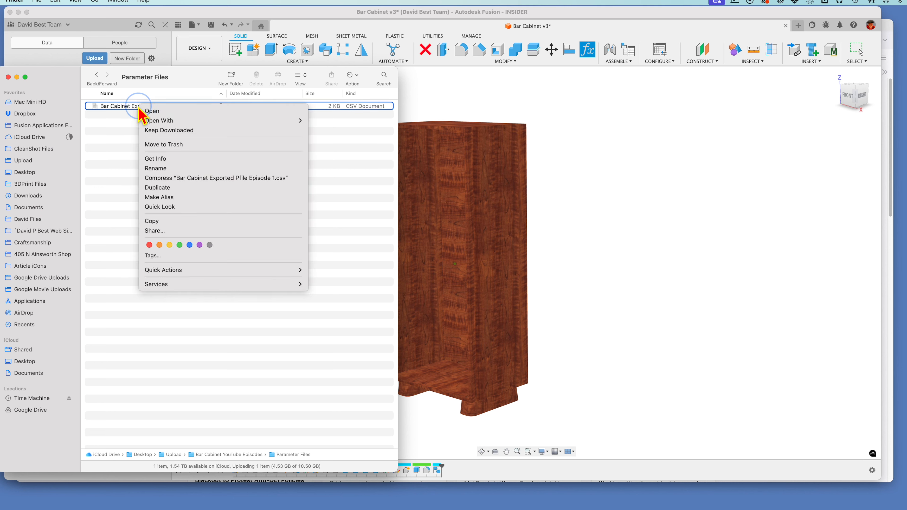
mouse_move(146, 121)
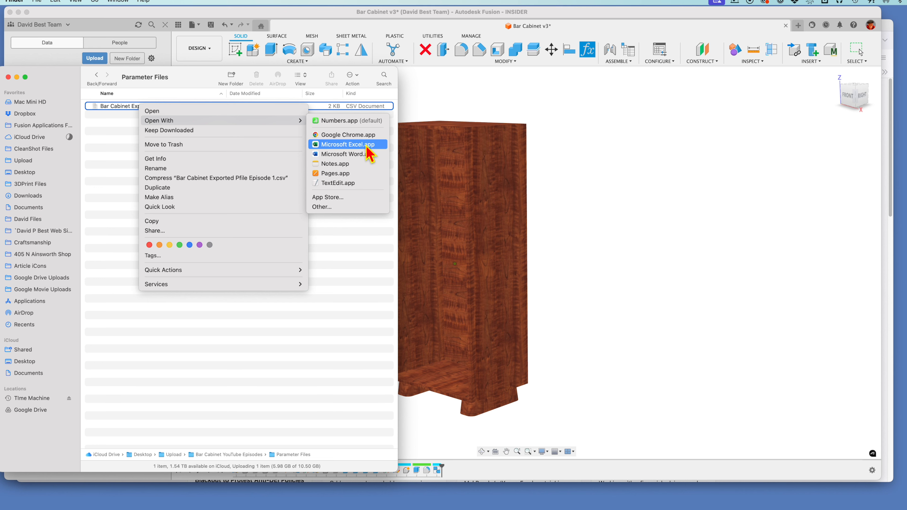
click(352, 185)
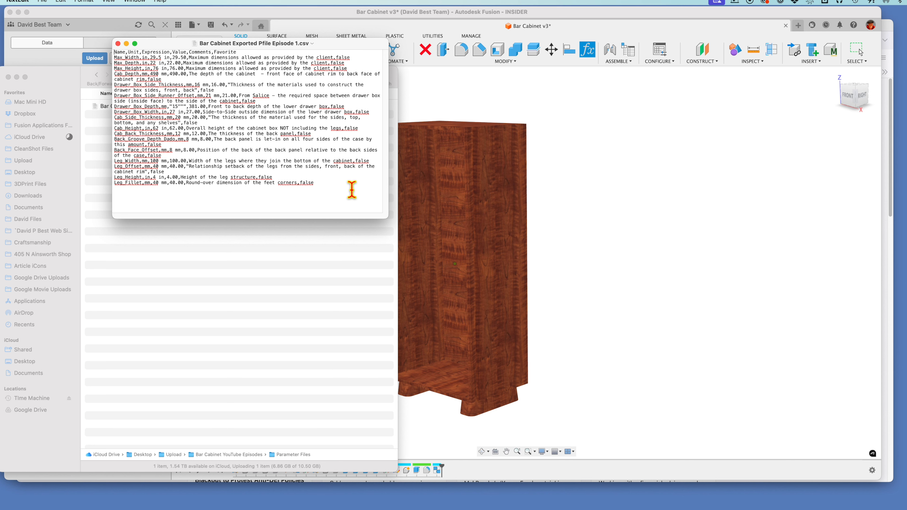
drag(386, 214, 643, 233)
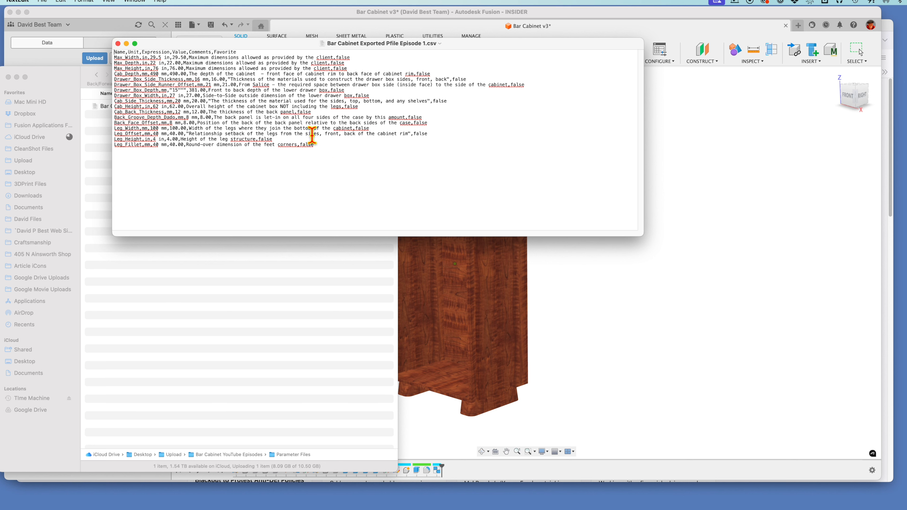
click(117, 43)
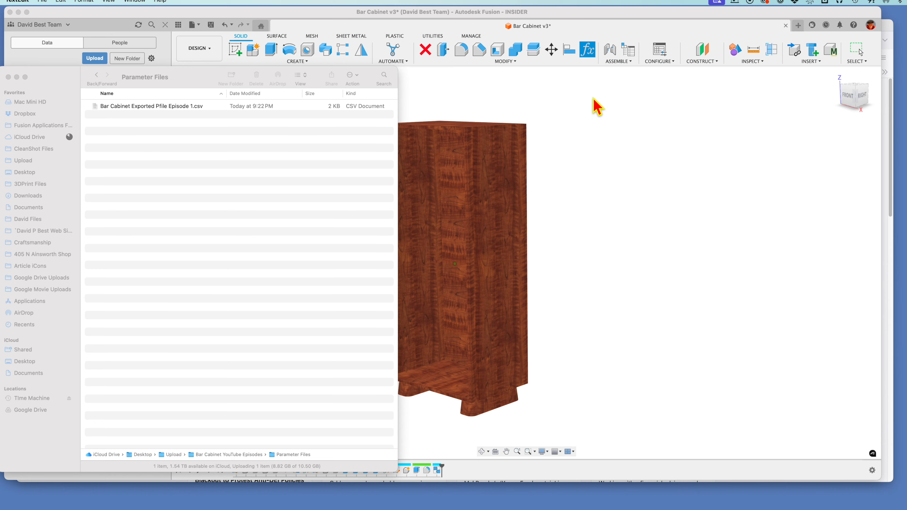
Return to Fusion, close the cabinet's parameter list and start a new design
click(596, 106)
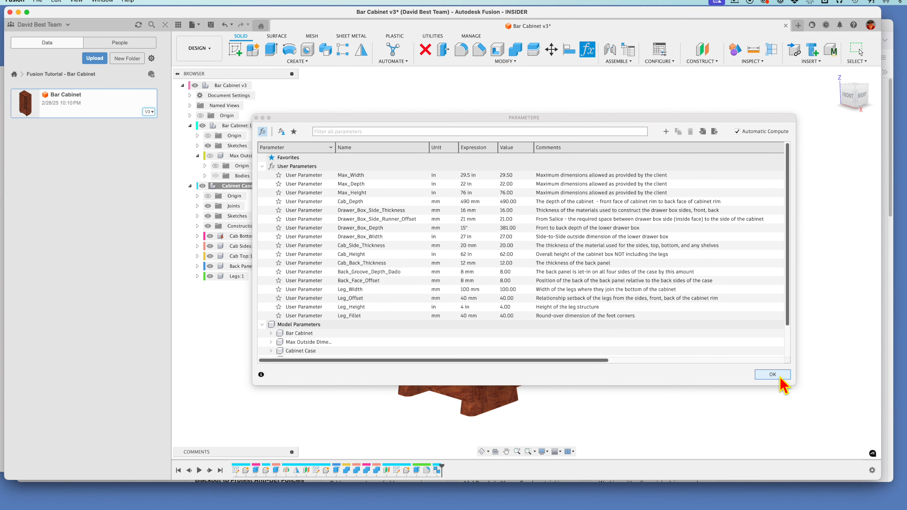
click(773, 375)
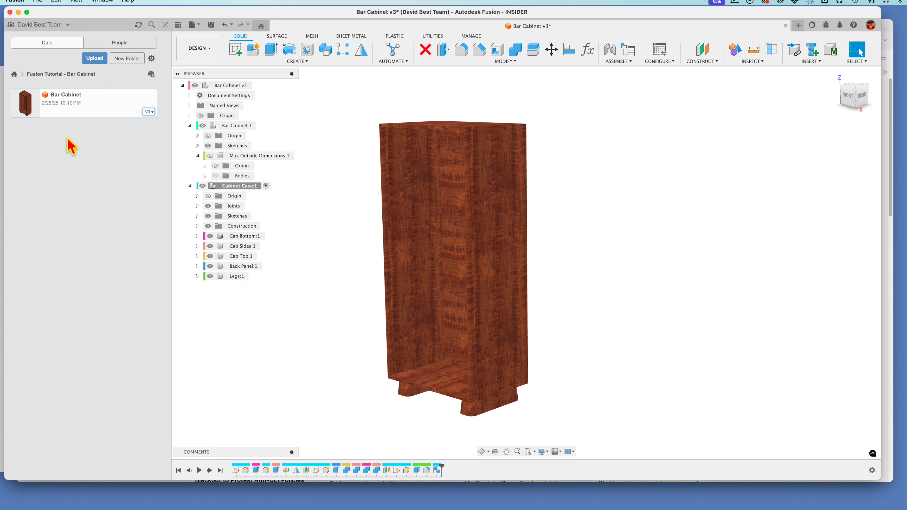
click(38, 1)
click(41, 13)
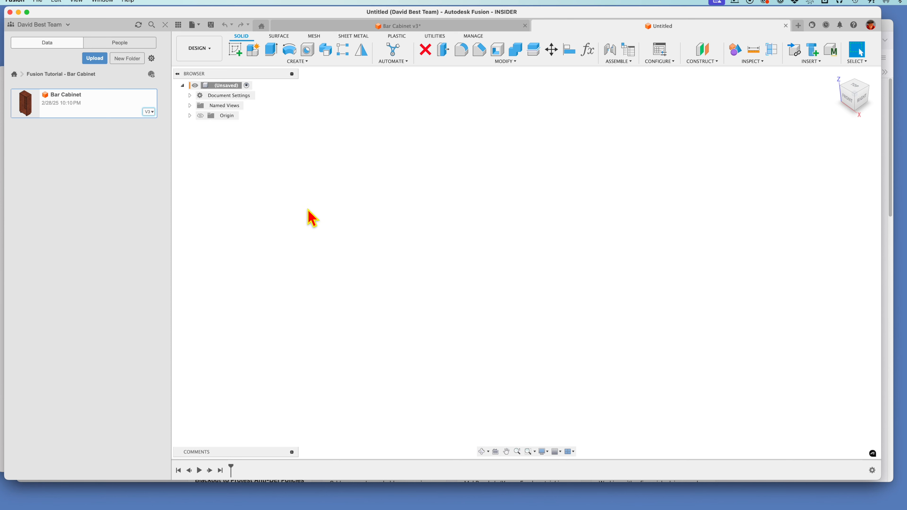
Create a new internal component named Drawer Box under the top level of the unsaved design
right_click(213, 85)
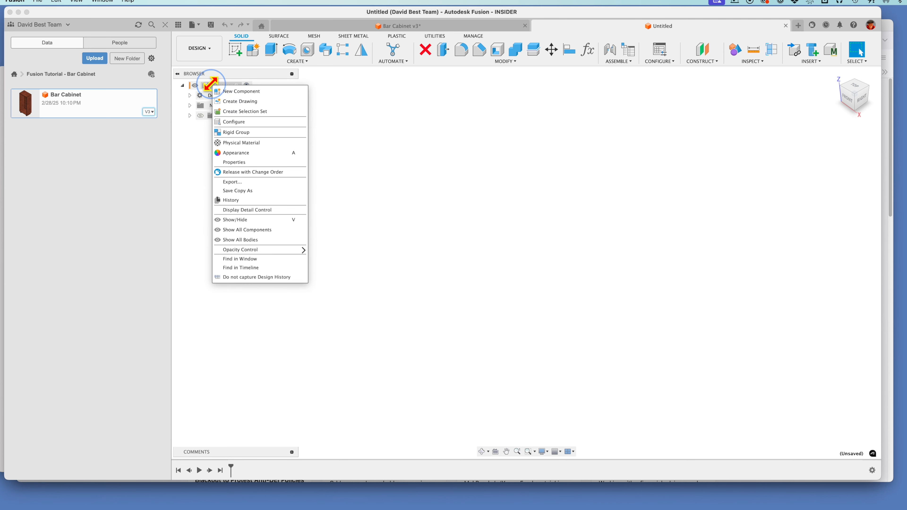
click(225, 94)
double_click(804, 161)
text(Dra)
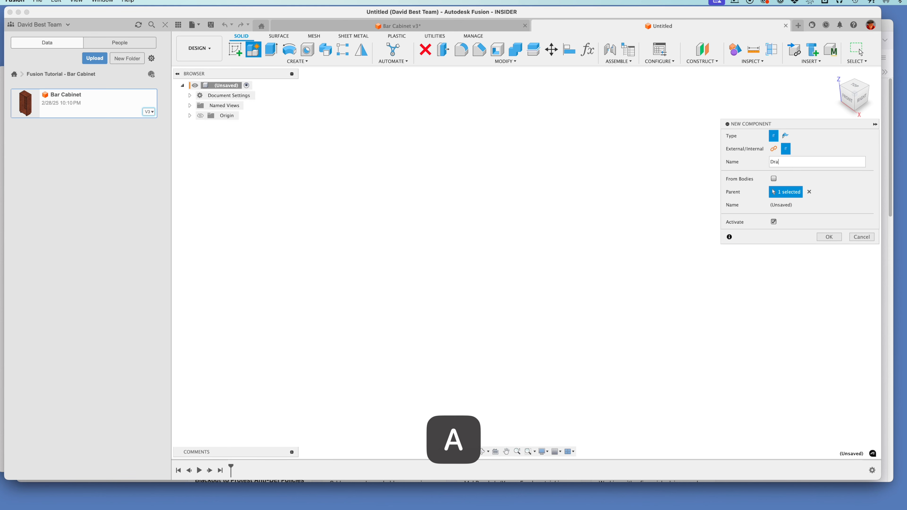
text(wer Box)
key(Return)
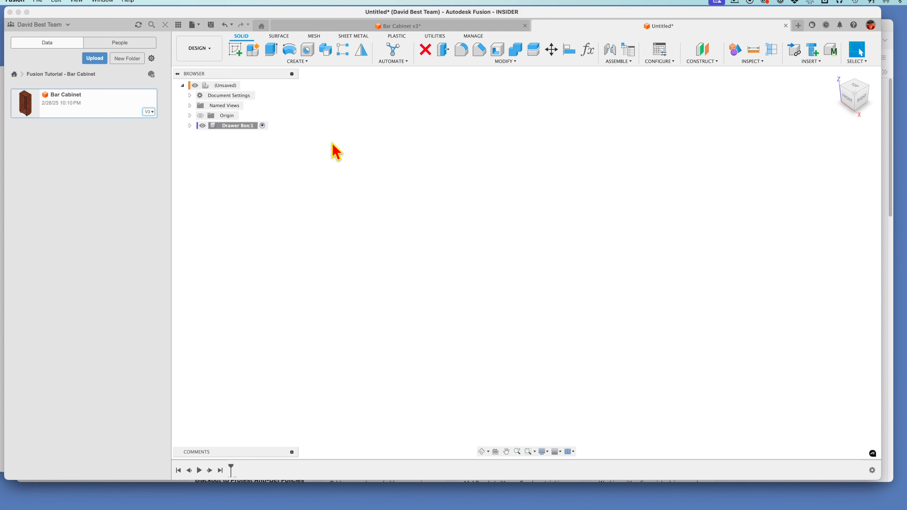
Save the new design as Drawer Box in the Fusion Tutorial - Bar Cabinet project
key(super+s)
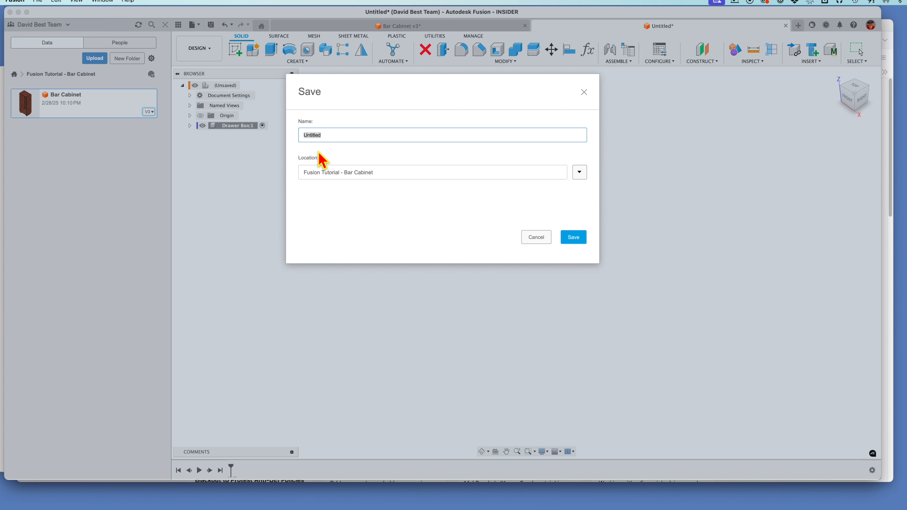
key(shift)
text(Dra)
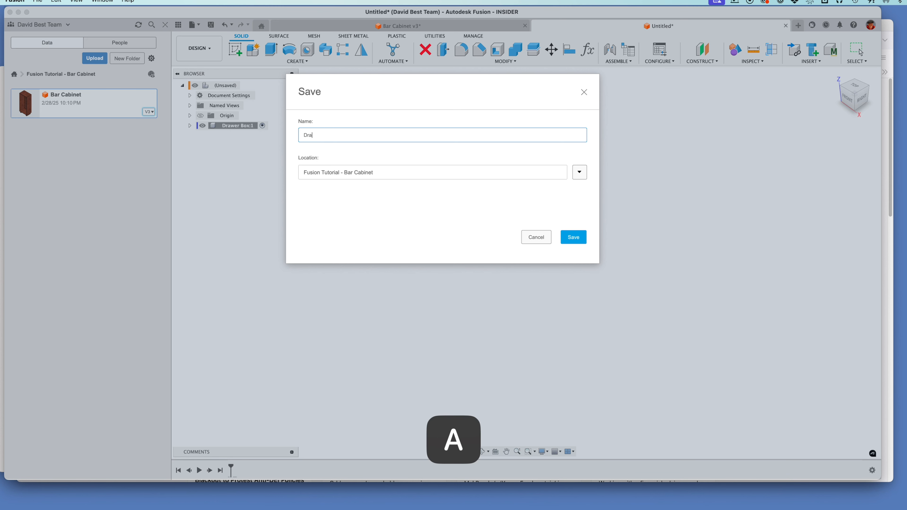
text(wer Box)
key(Return)
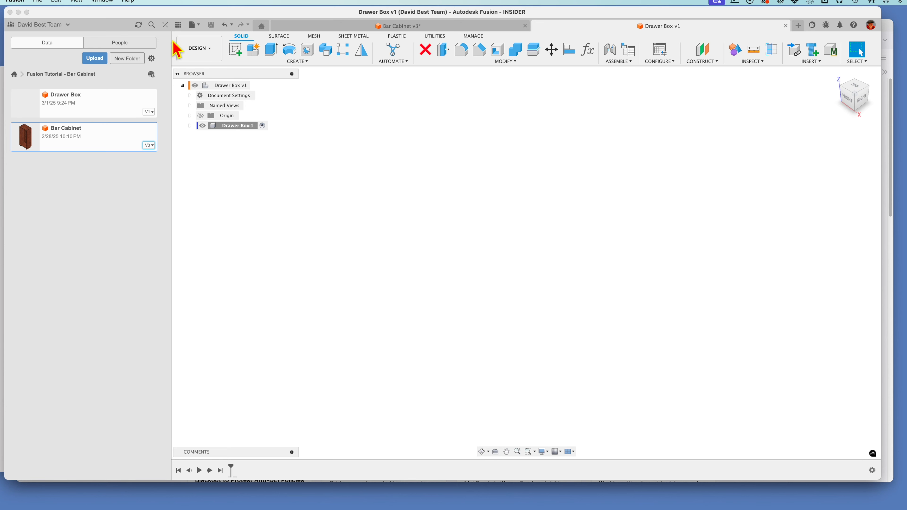
Hide the project file list to widen the modelling area, keeping the Drawer Box design in front
click(178, 24)
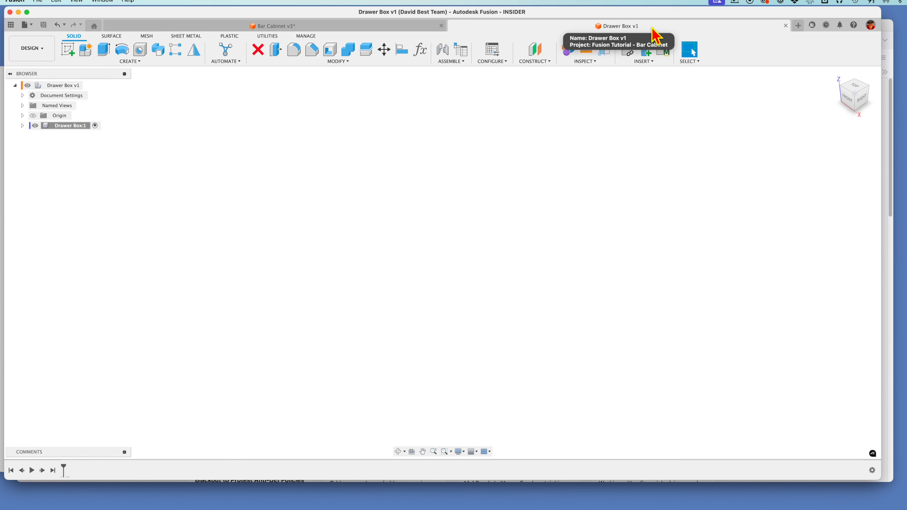
click(334, 26)
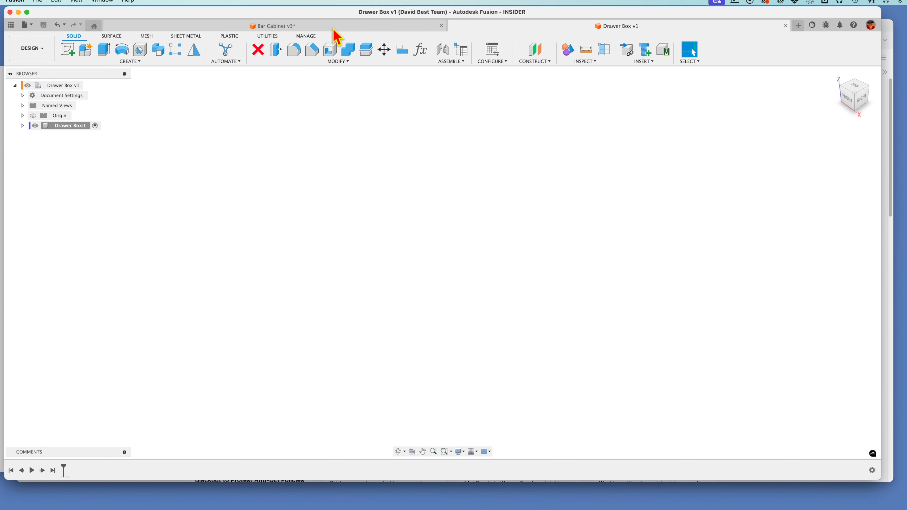
click(531, 27)
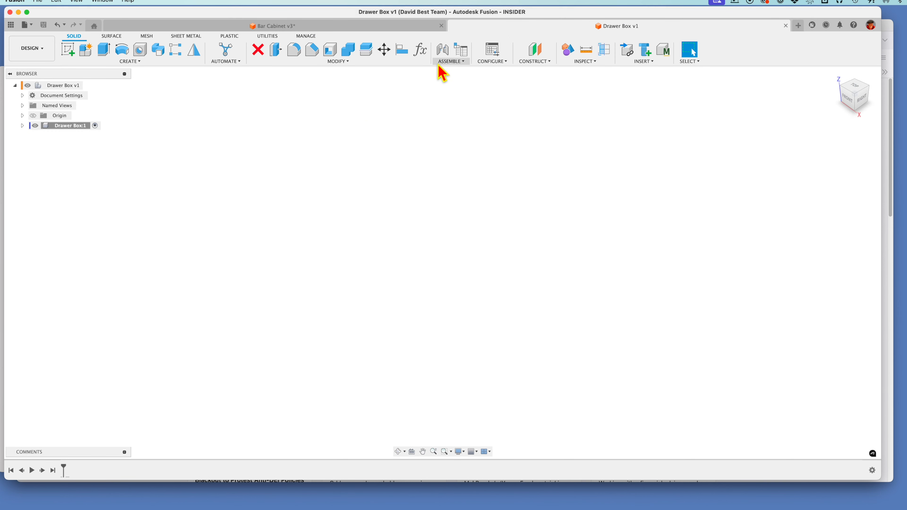
Import all user parameters from Bar Cabinet Exported Pfile Episode 1.csv on the computer into the Drawer Box design
click(420, 51)
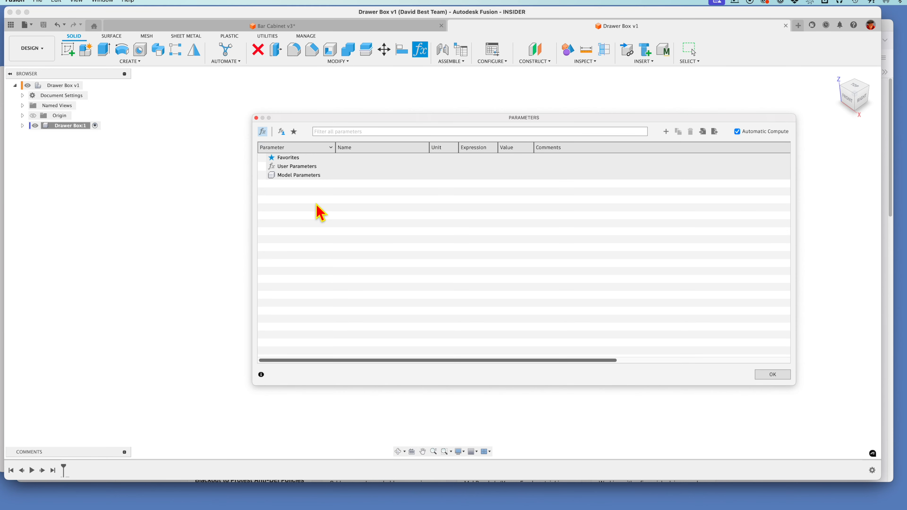
click(703, 132)
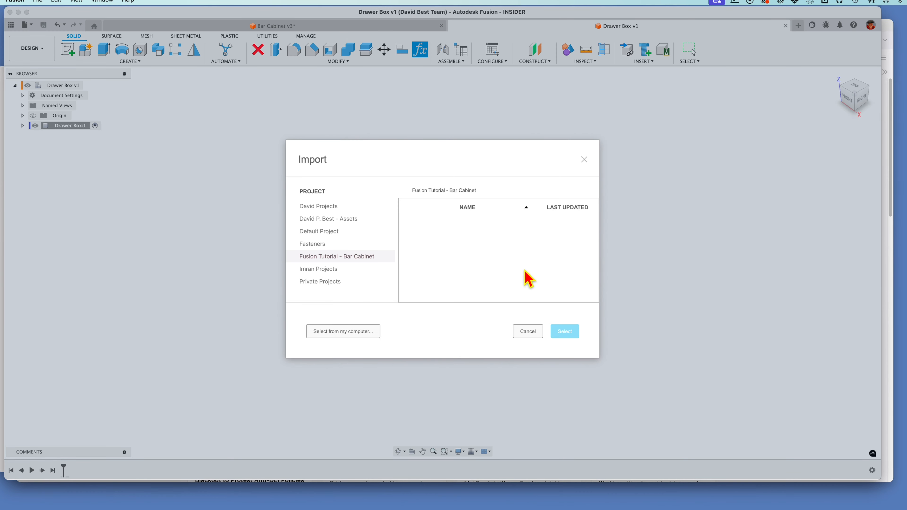
click(370, 332)
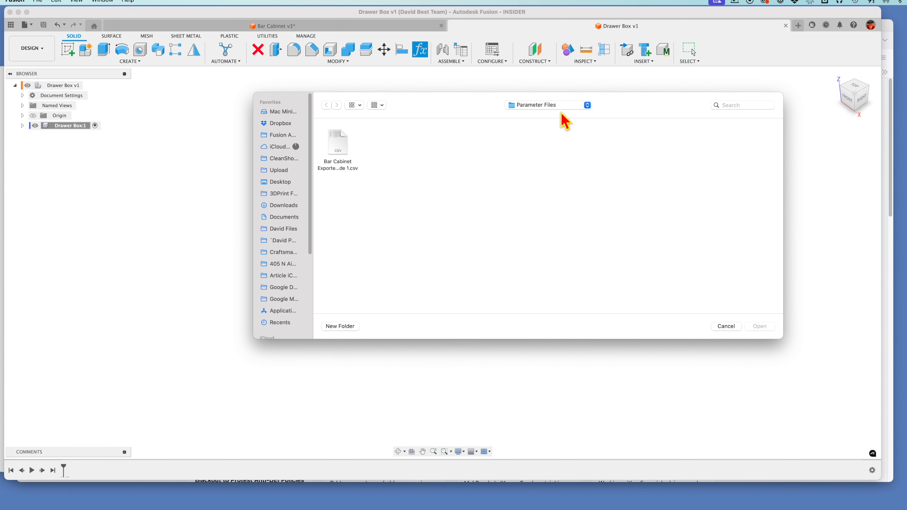
double_click(339, 165)
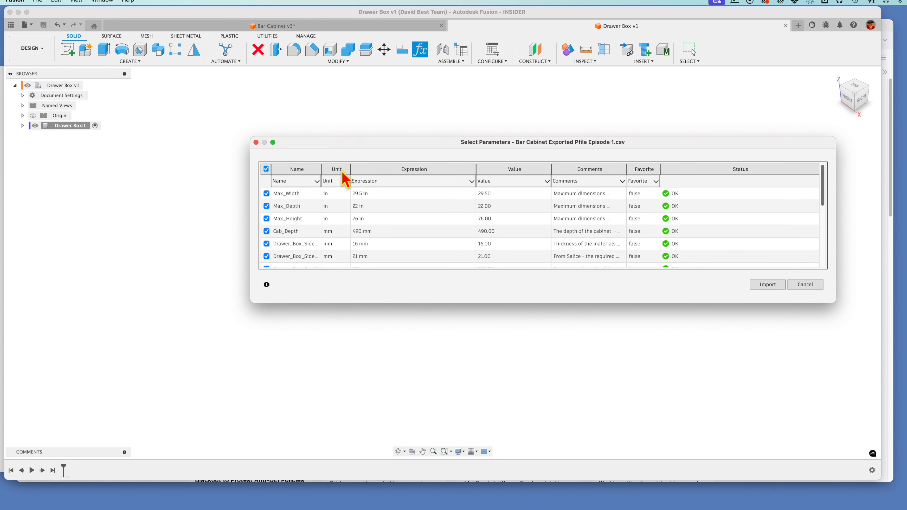
scroll(620, 250, down, 5)
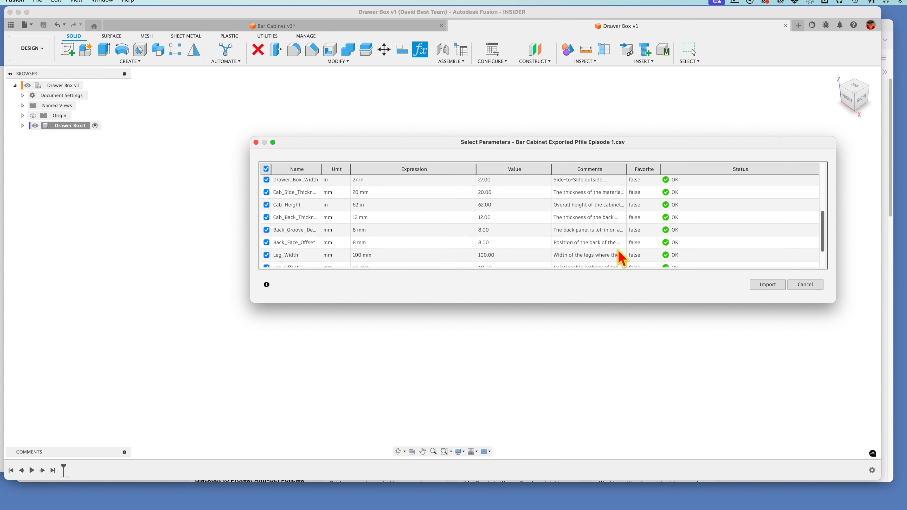
scroll(617, 260, up, 5)
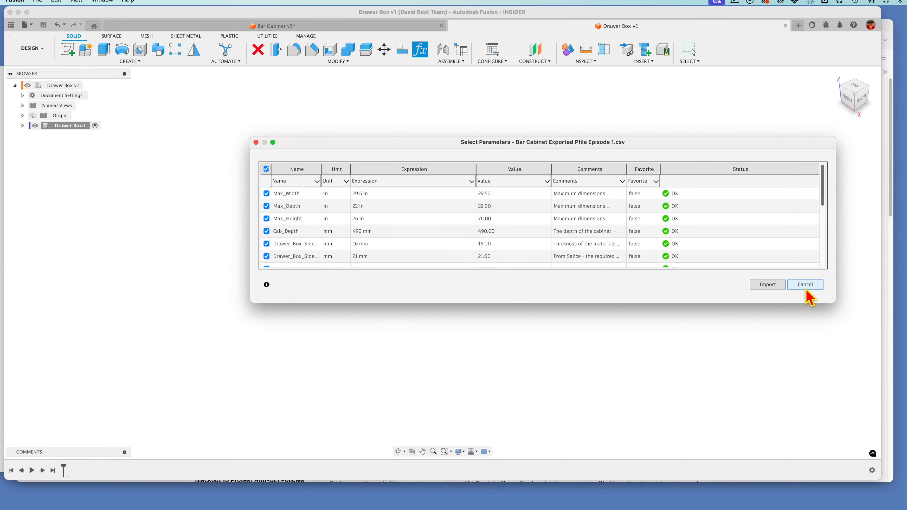
click(768, 286)
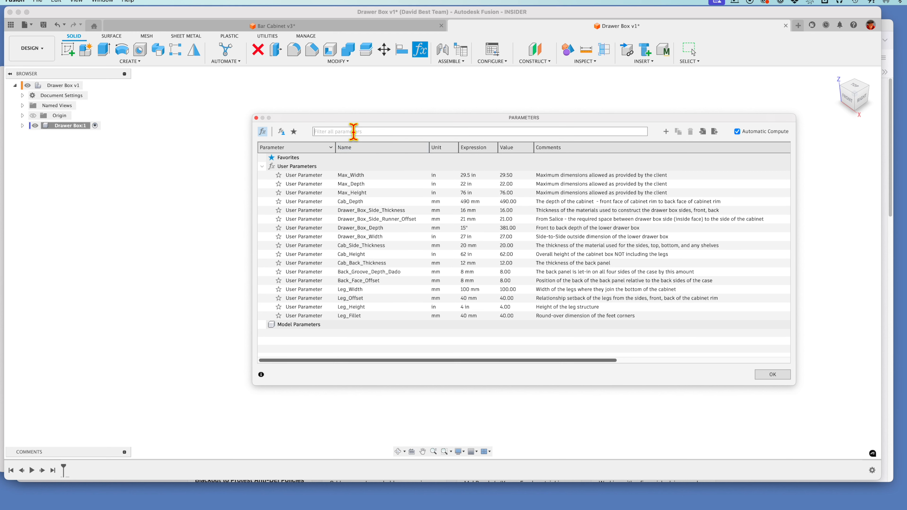
Sort the user parameters by name and delete the block from Back_Face_Offset through Cab_Side_Thickness
click(421, 147)
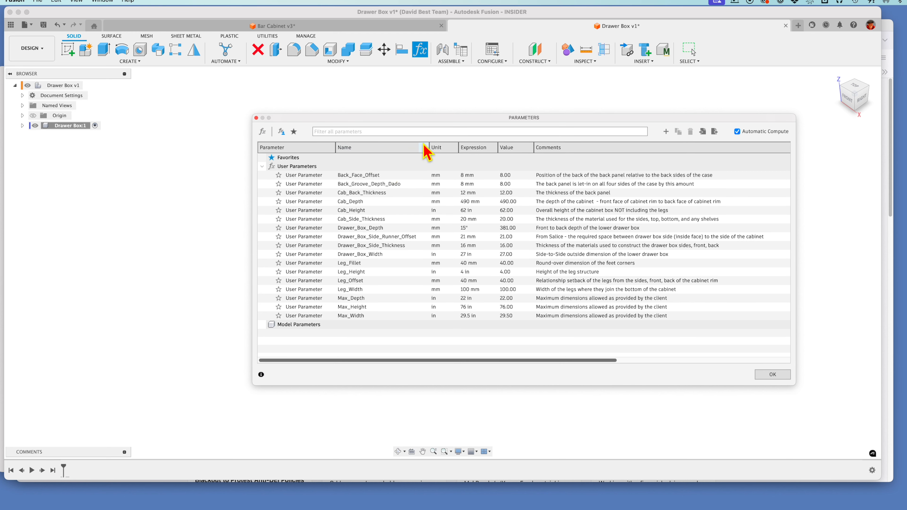
click(384, 175)
shift+click(403, 219)
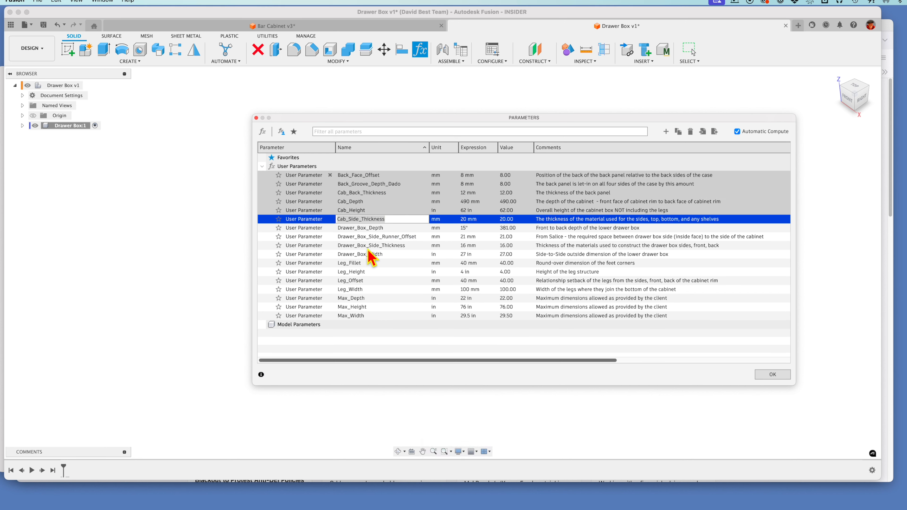
key(Delete)
Delete the user parameters from Leg_Fillet through Max_Width, keeping only the Drawer_Box ones, and close the parameter list
click(396, 211)
shift+click(384, 262)
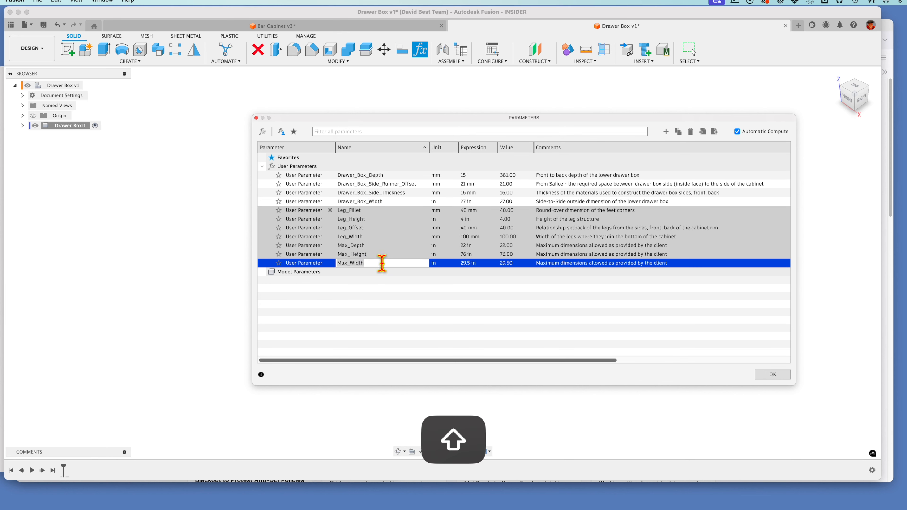
click(690, 131)
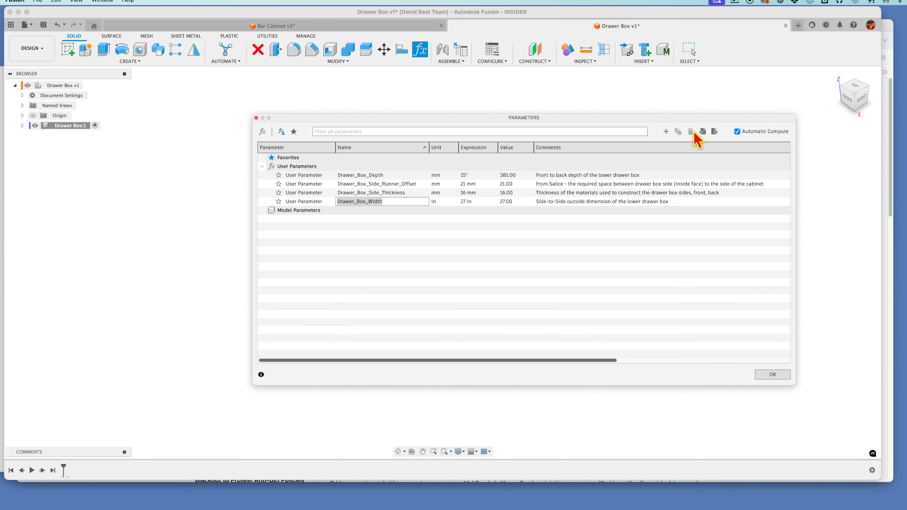
click(368, 235)
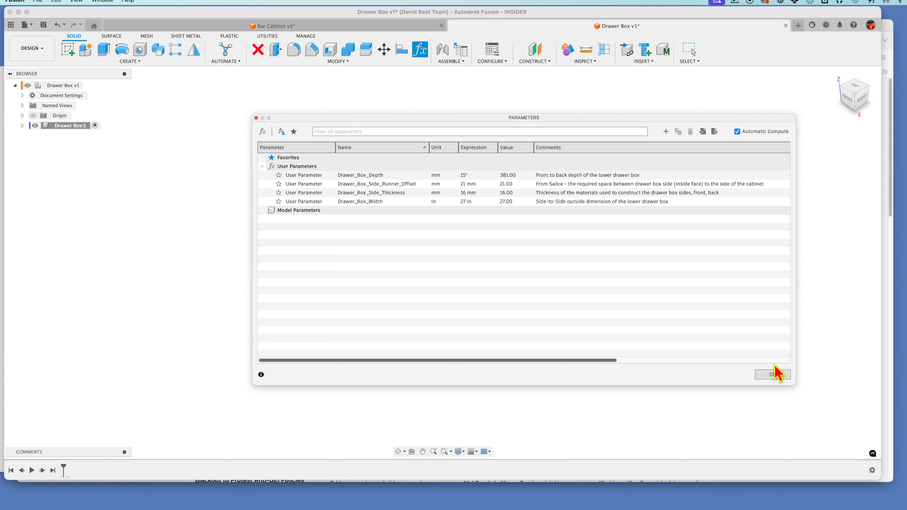
click(772, 374)
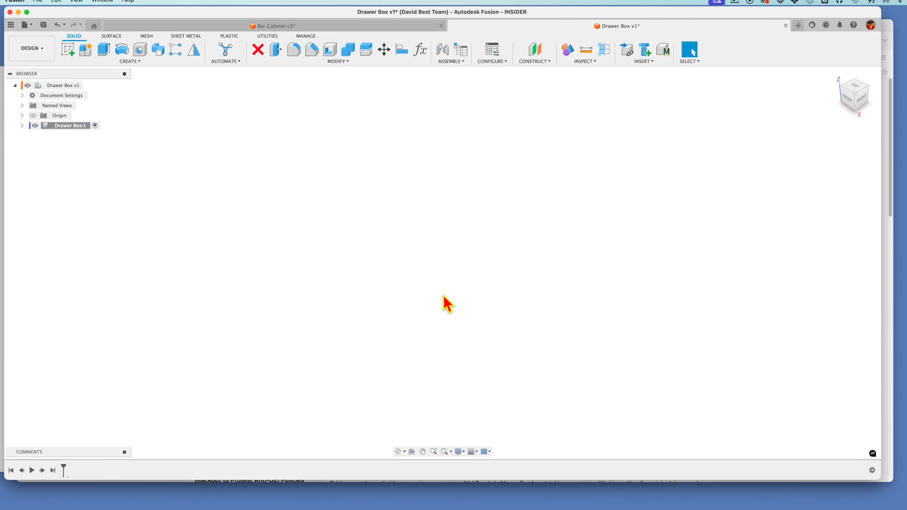
Start a sketch on the horizontal XY origin plane and draw a center rectangle about 158 mm wide from the origin
click(70, 51)
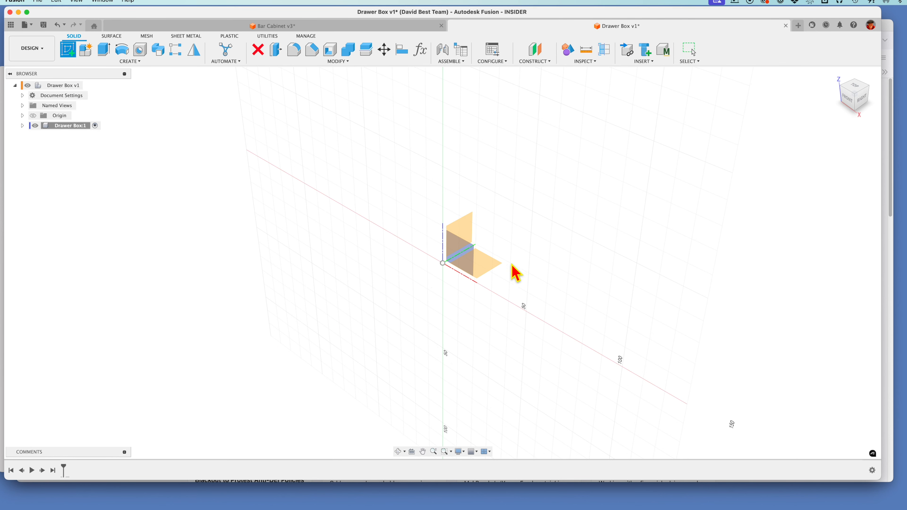
click(498, 268)
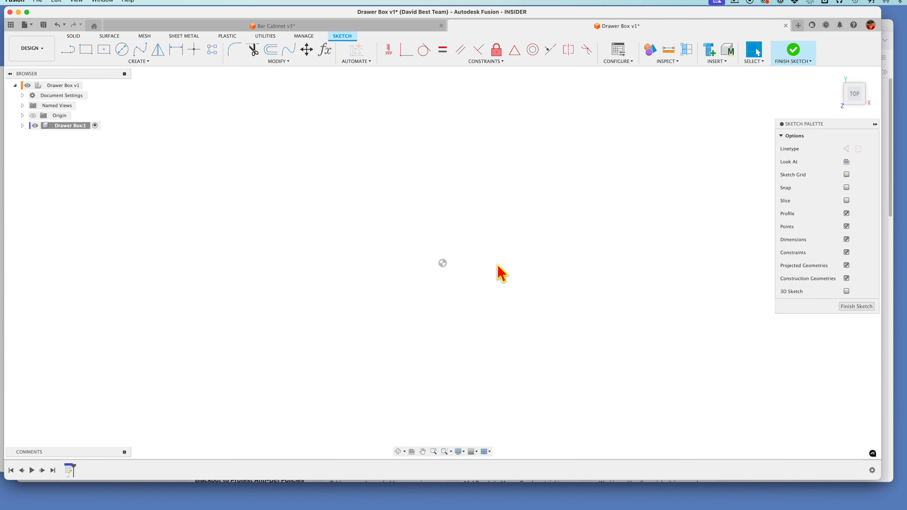
click(104, 49)
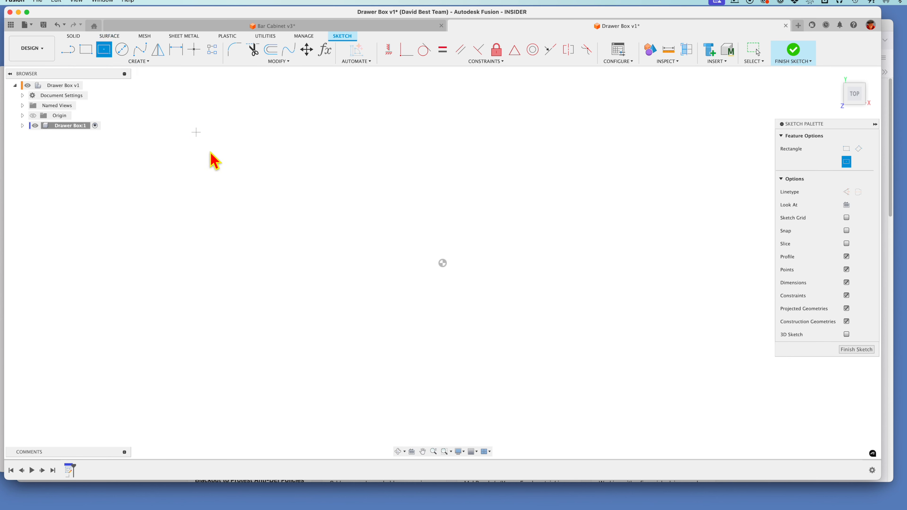
click(443, 264)
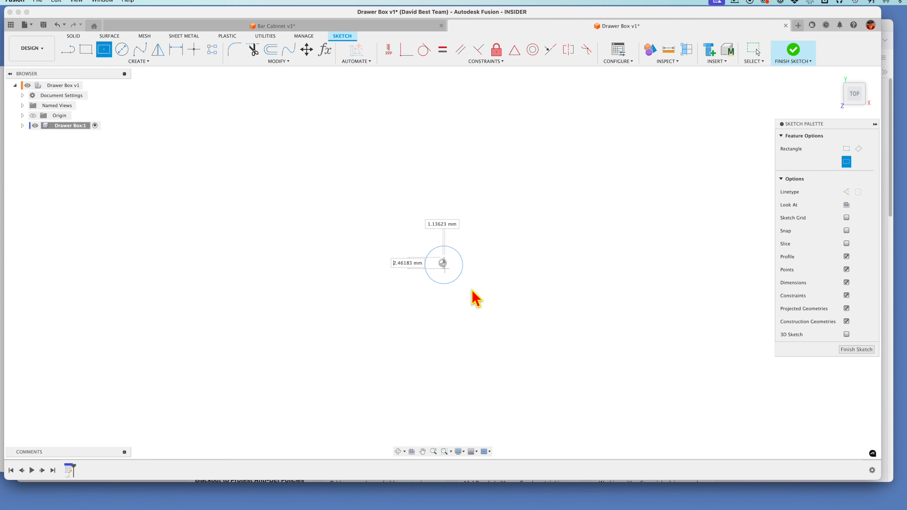
click(619, 370)
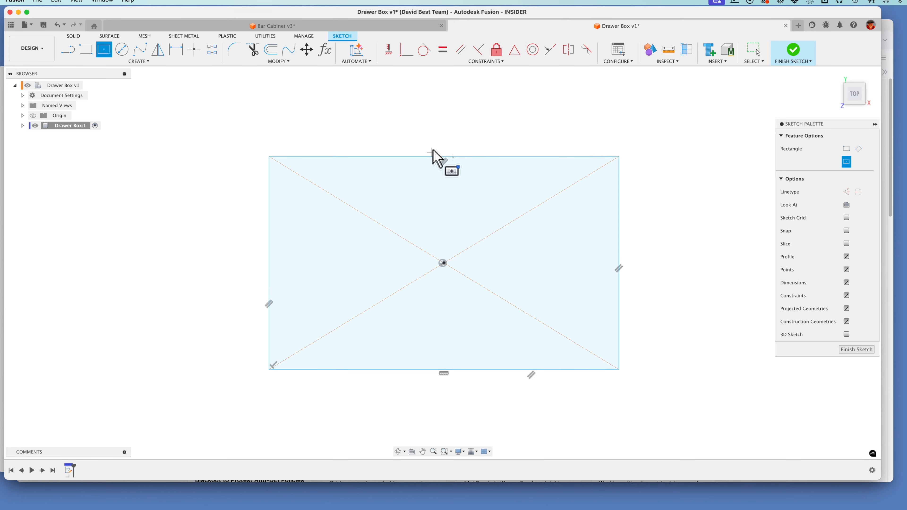
Review the remaining user parameters and dimension the rectangle's upper edge with the Drawer_Box_Width parameter
click(325, 53)
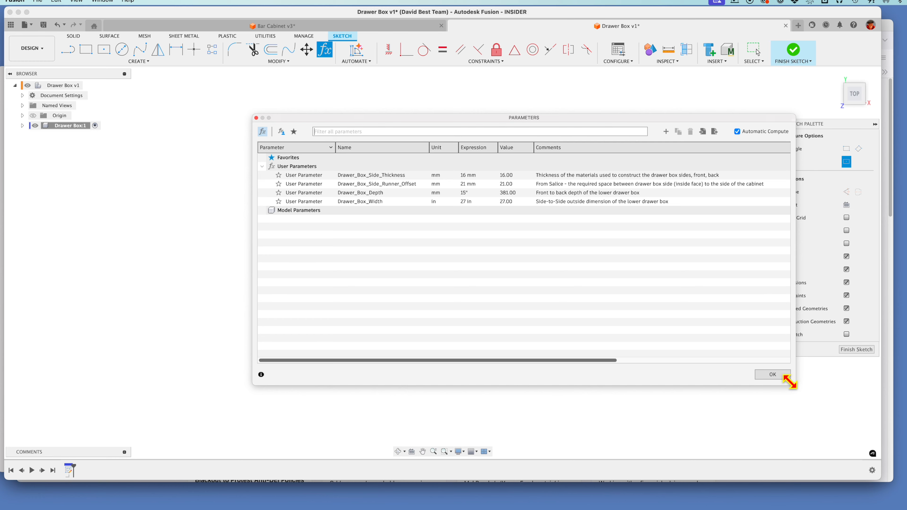
click(777, 375)
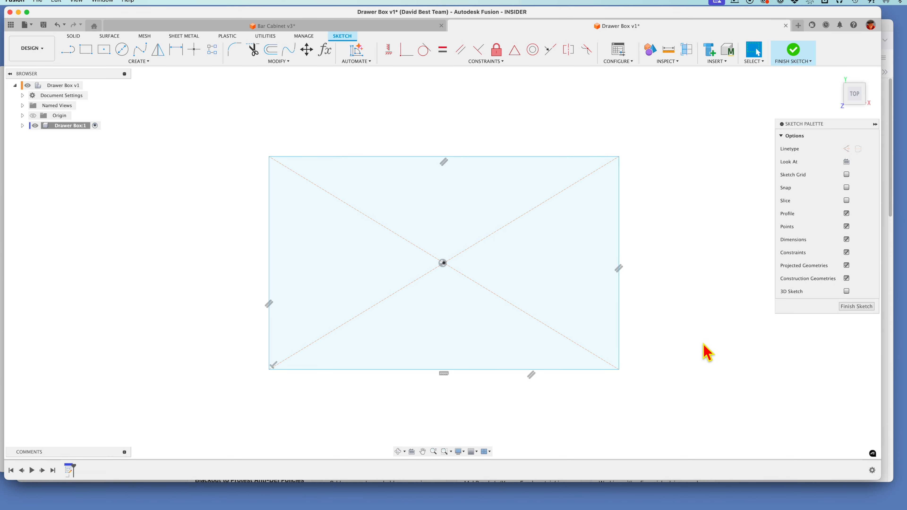
key(d)
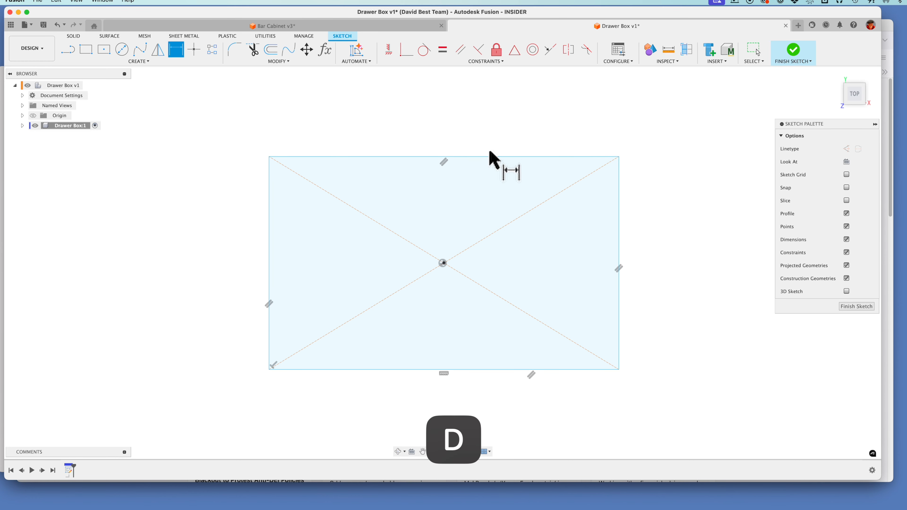
click(490, 157)
click(473, 136)
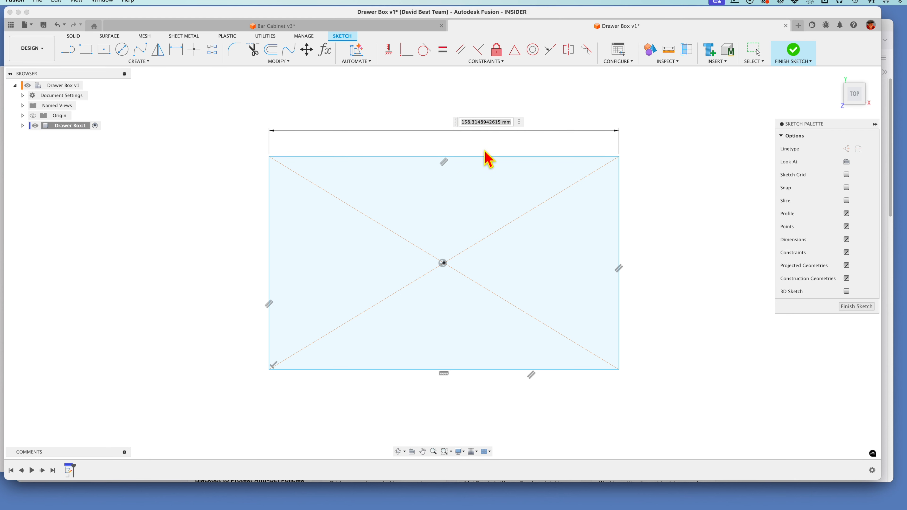
text(d)
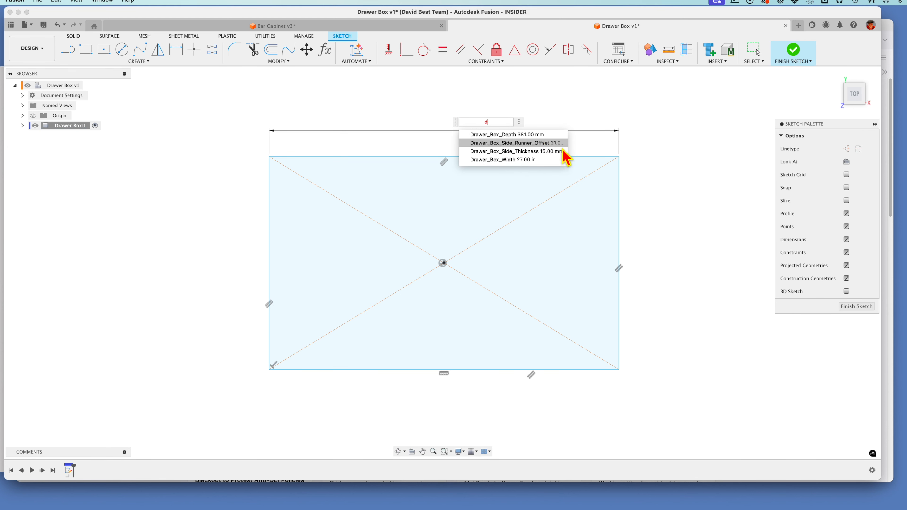
click(552, 161)
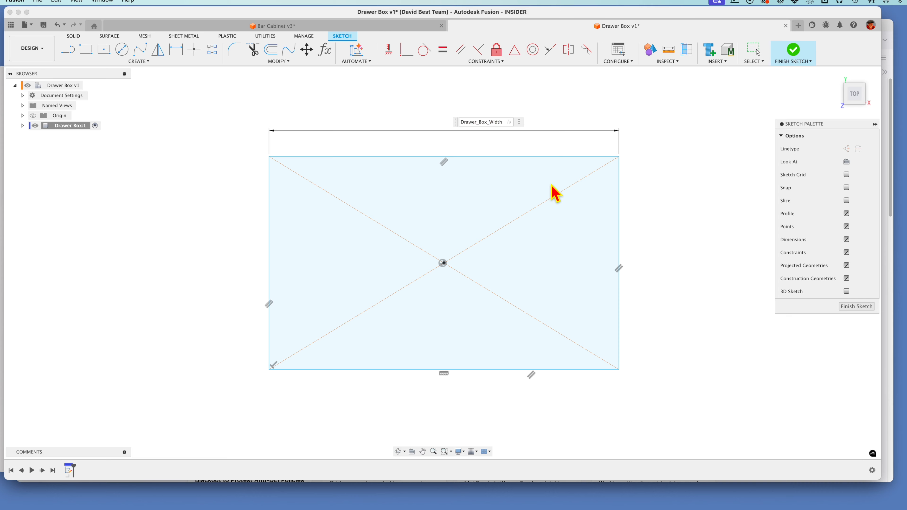
key(Return)
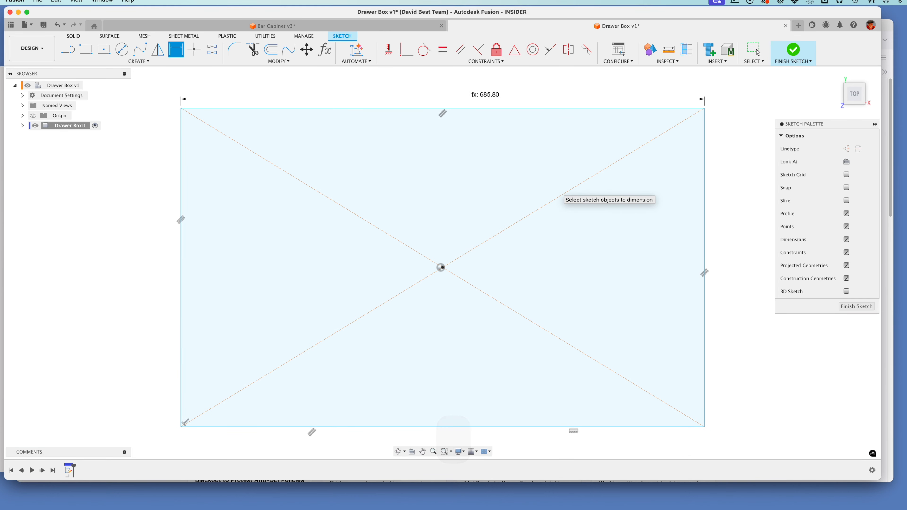
Dimension the rectangle's vertical side with the Drawer_Box_Depth parameter
key(d)
click(704, 242)
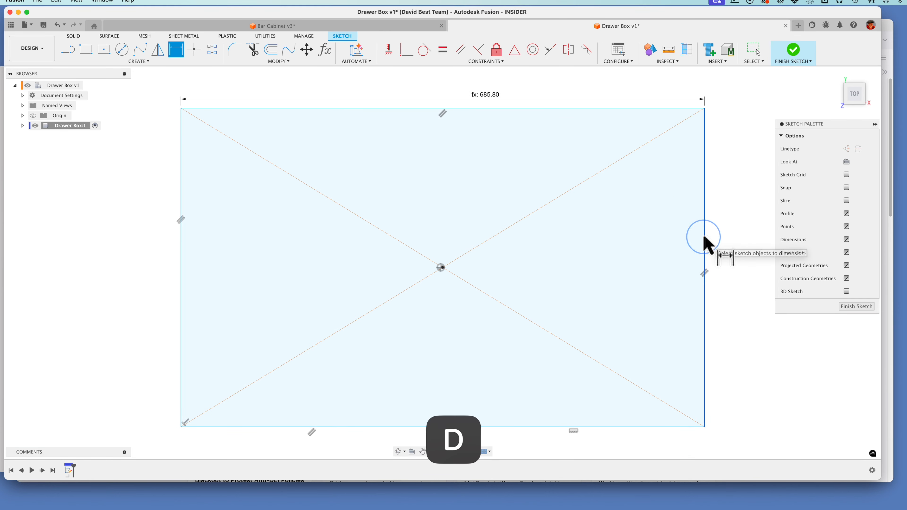
click(725, 236)
text(d)
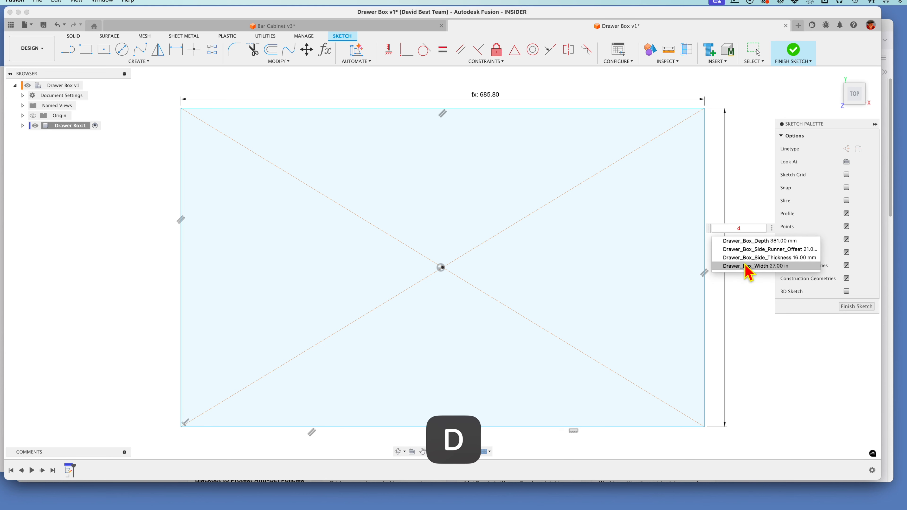
click(754, 241)
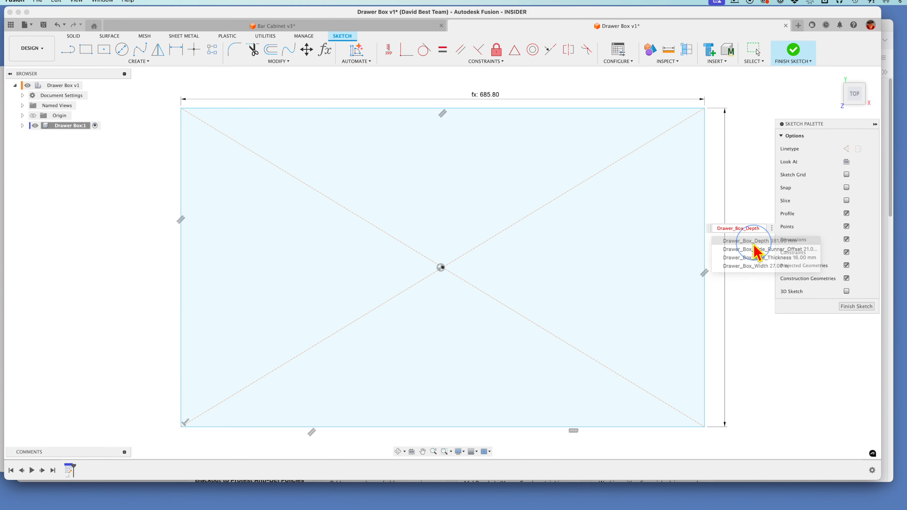
key(Return)
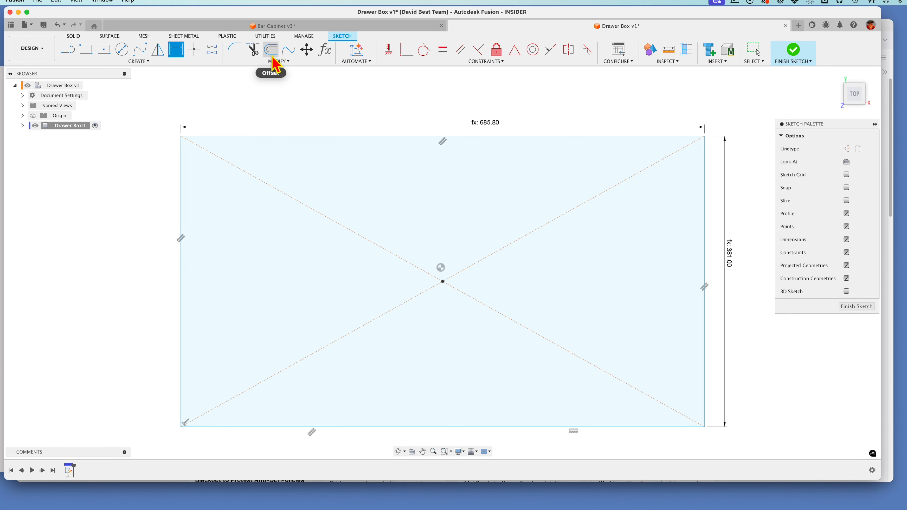
Offset the rectangle's outline inward by the Drawer_Box_Side_Thickness parameter and finish the sketch
click(281, 63)
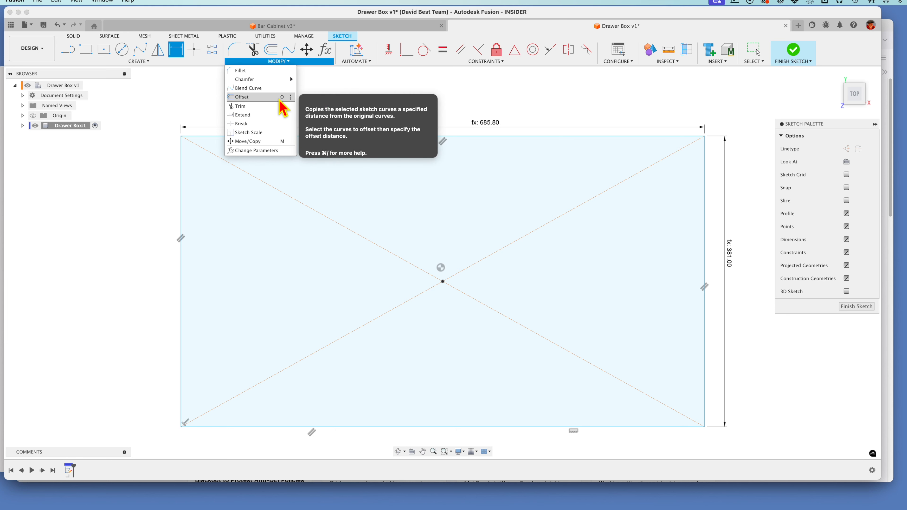
click(271, 52)
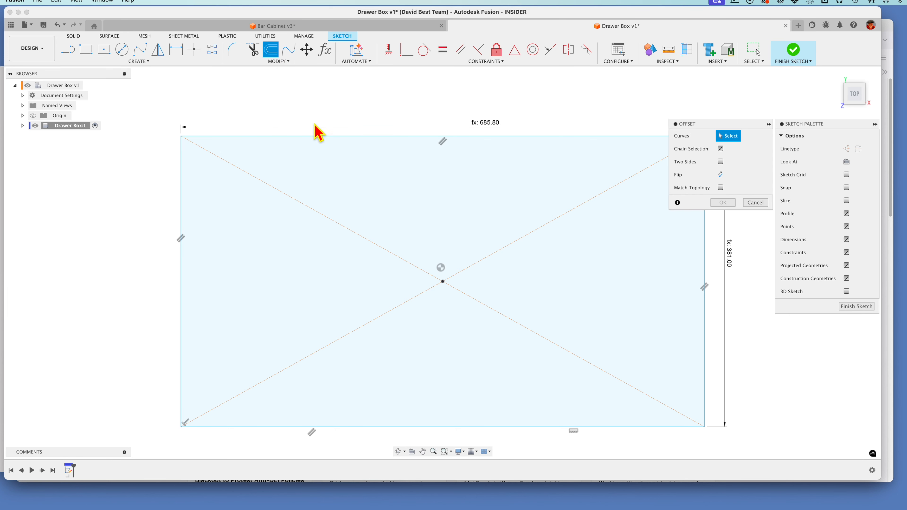
click(314, 136)
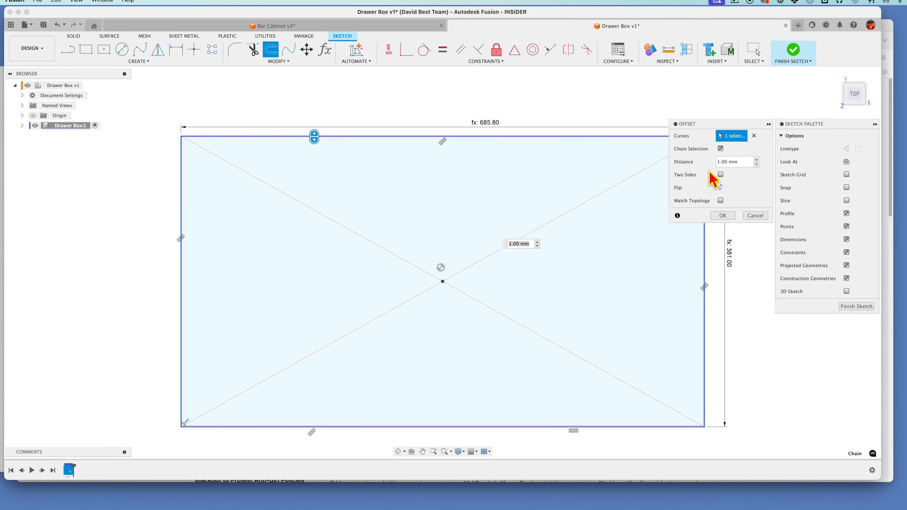
drag(741, 161, 704, 157)
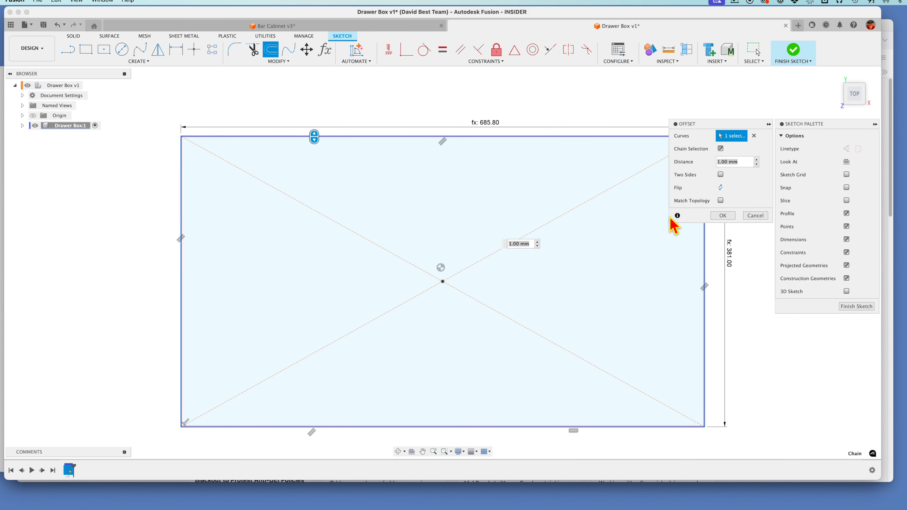
text(d)
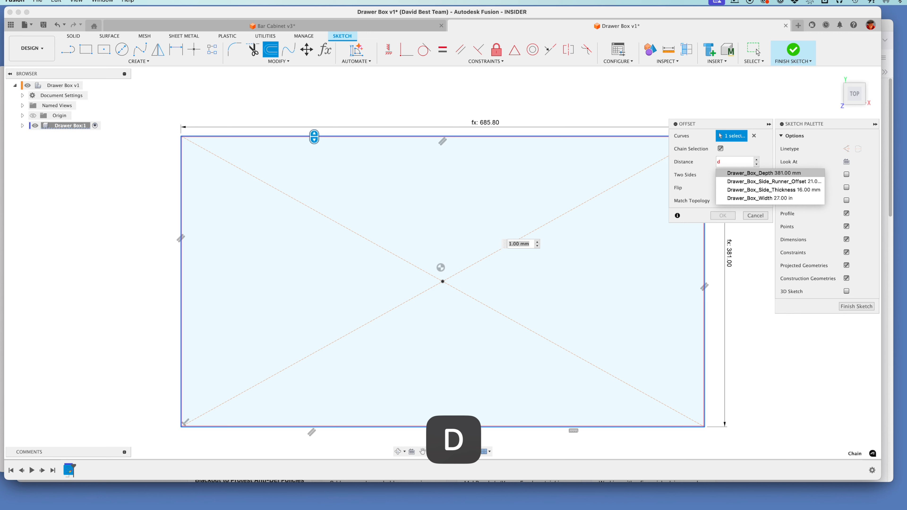
click(739, 194)
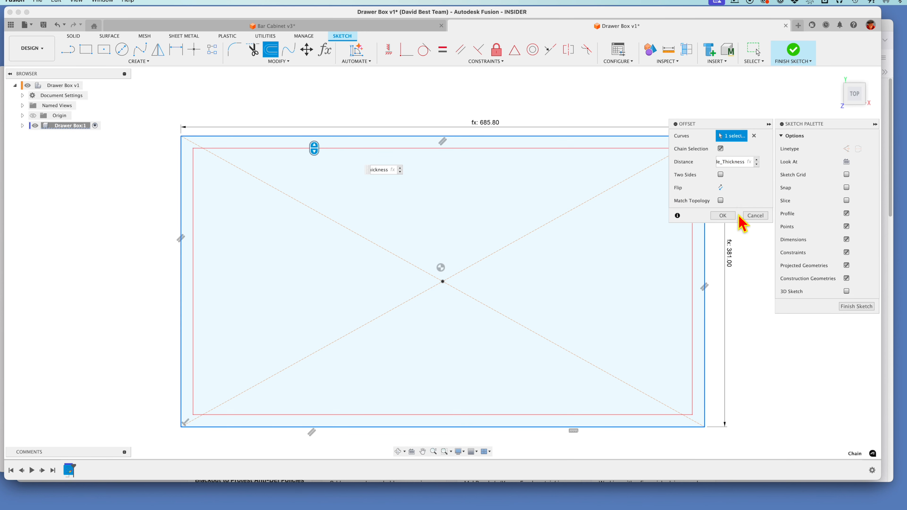
click(729, 217)
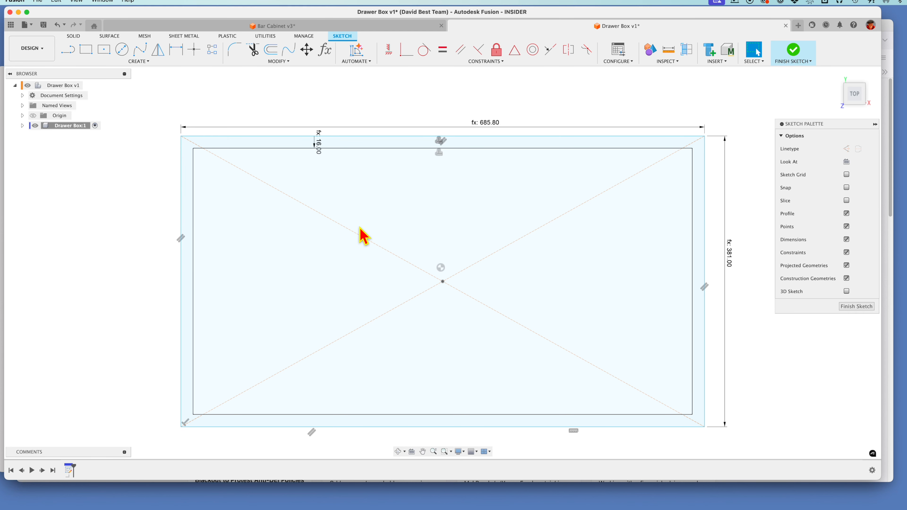
click(866, 307)
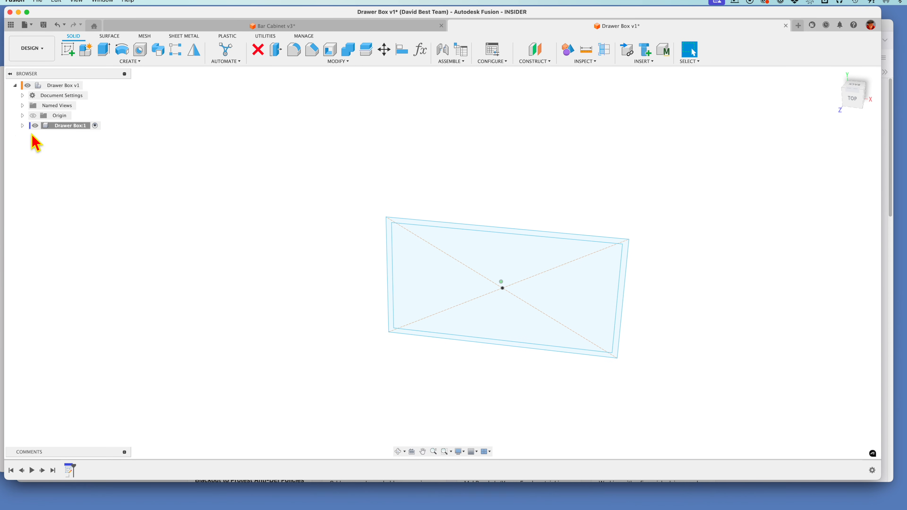
Rename the sketch in the Drawer Box component as Drawer Box Bottom Profile
click(22, 126)
click(30, 146)
click(76, 157)
click(77, 159)
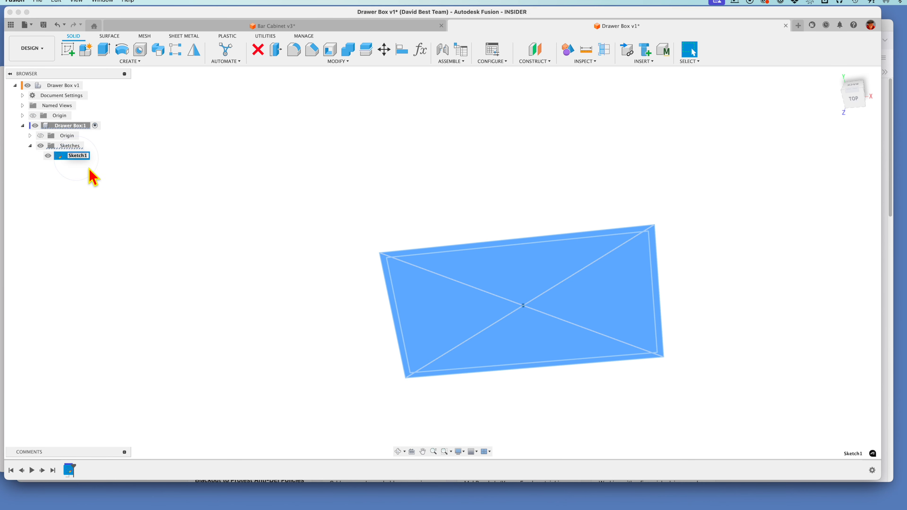
text(Drawer )
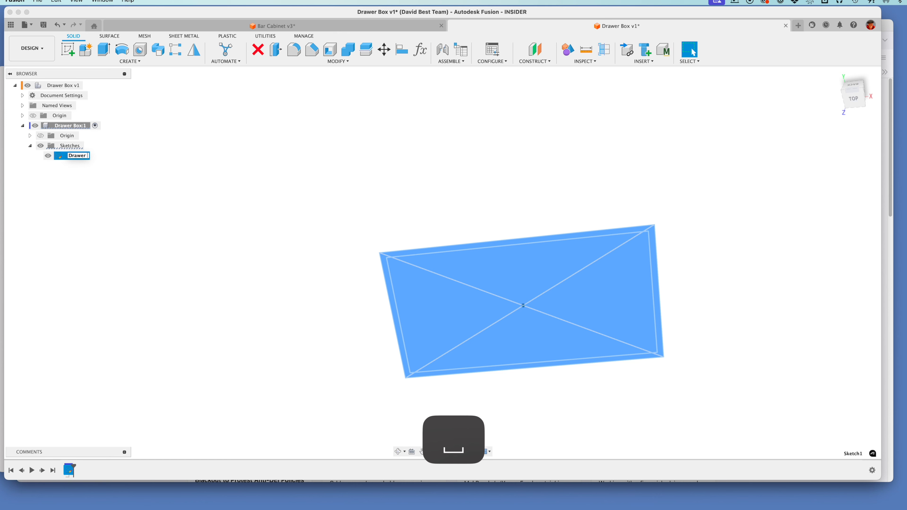
text(Box Profile)
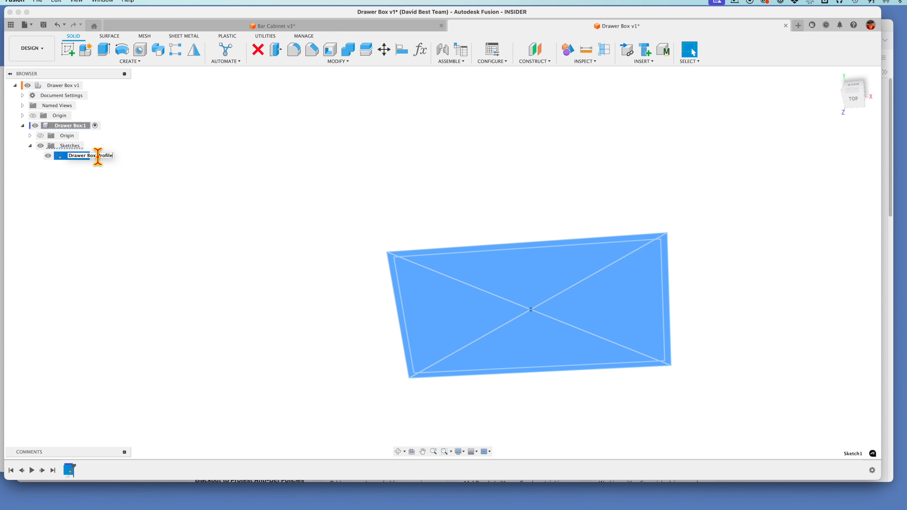
text(Bottom)
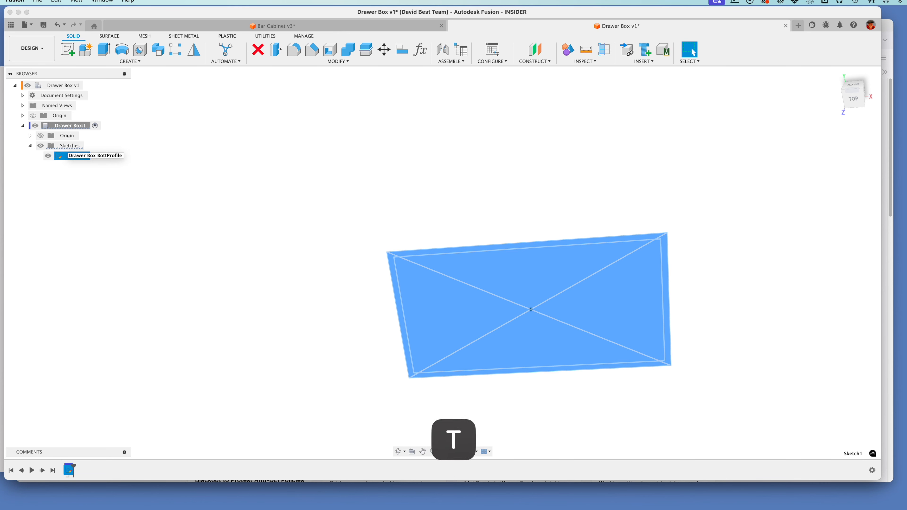
key(Return)
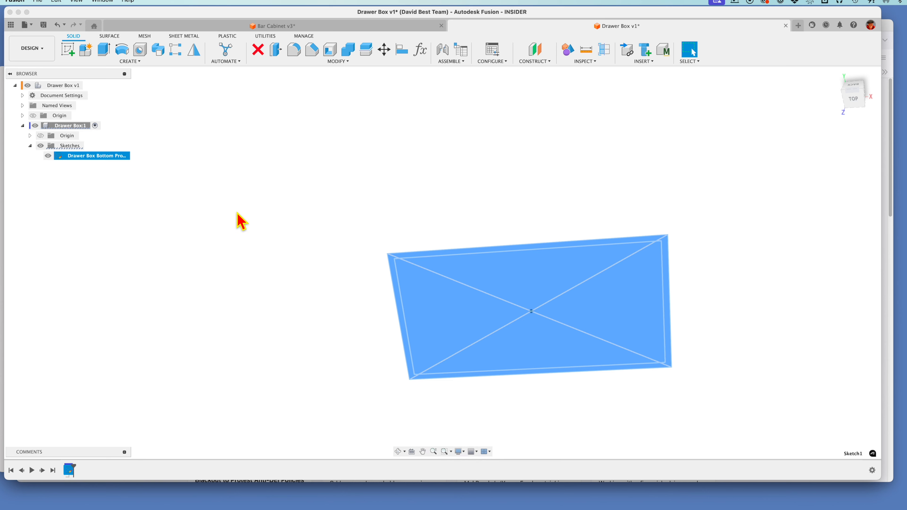
Start a new sketch on the horizontal origin plane and project the inner and outer side lines at both ends of the bottom profile
click(235, 215)
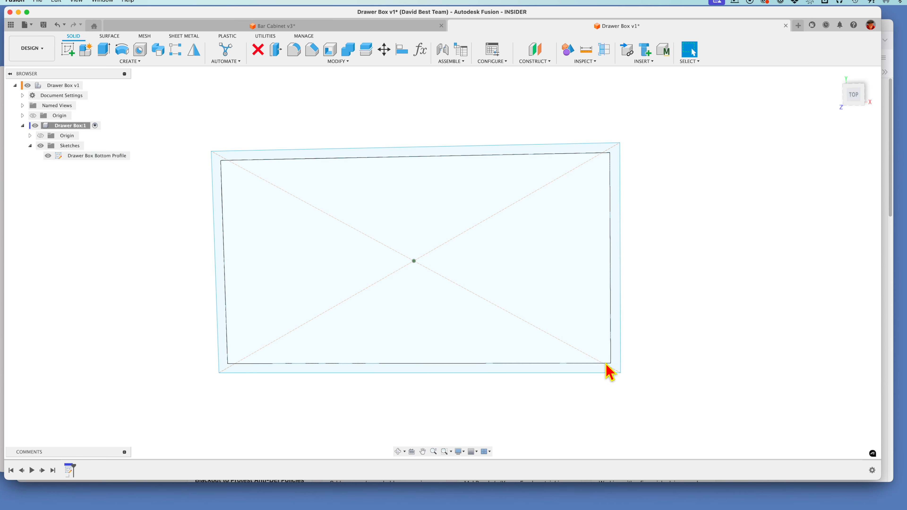
click(644, 241)
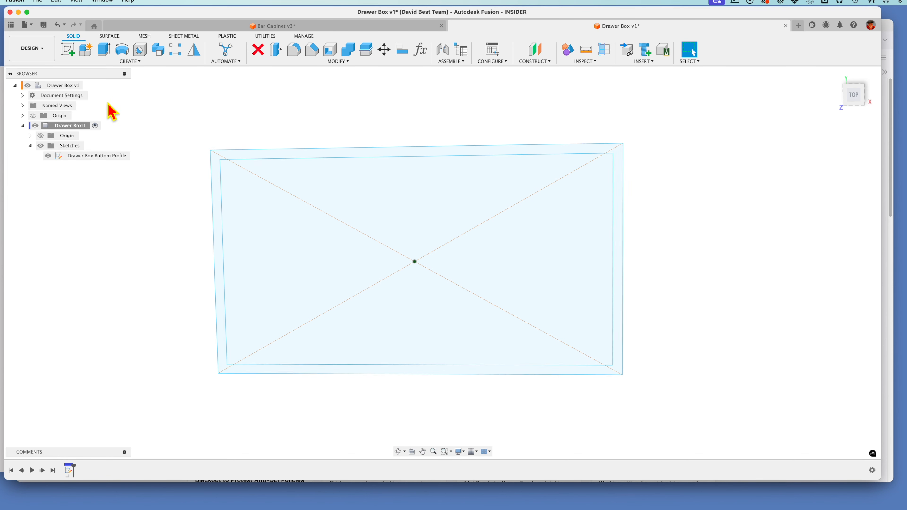
click(68, 50)
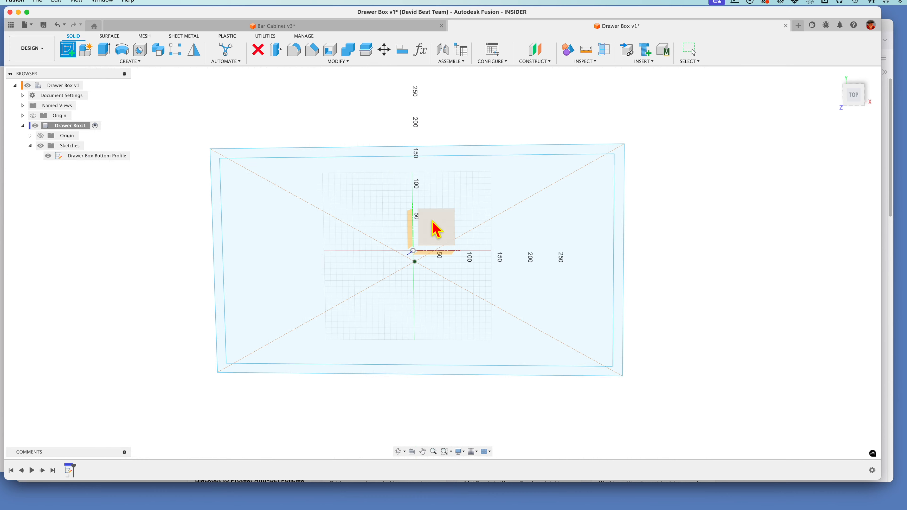
click(445, 225)
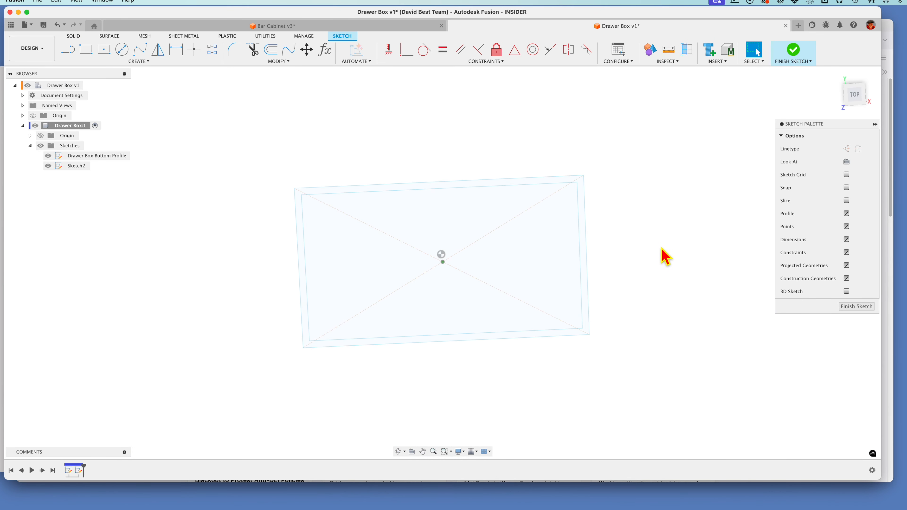
key(p)
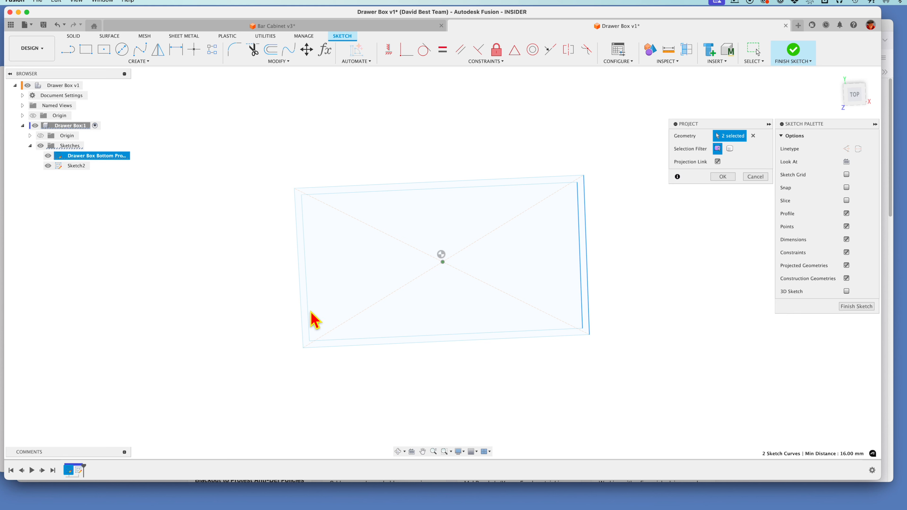
click(302, 314)
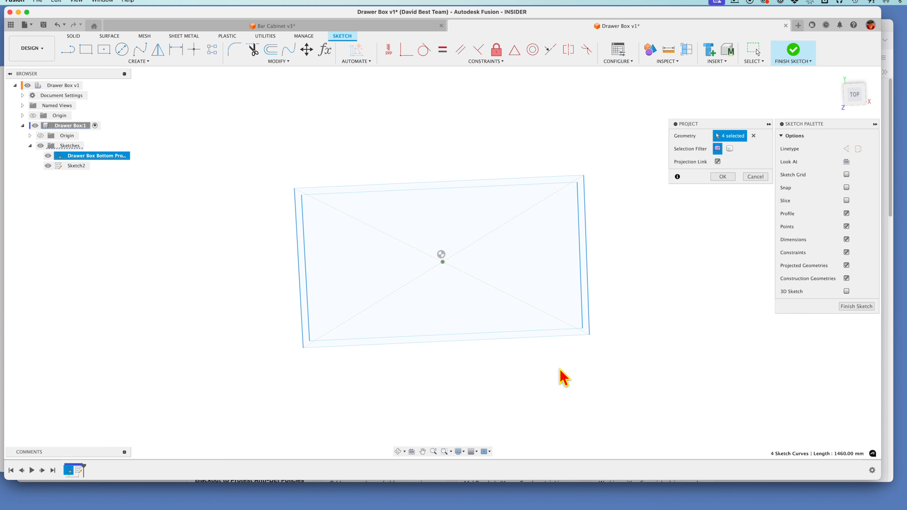
click(722, 176)
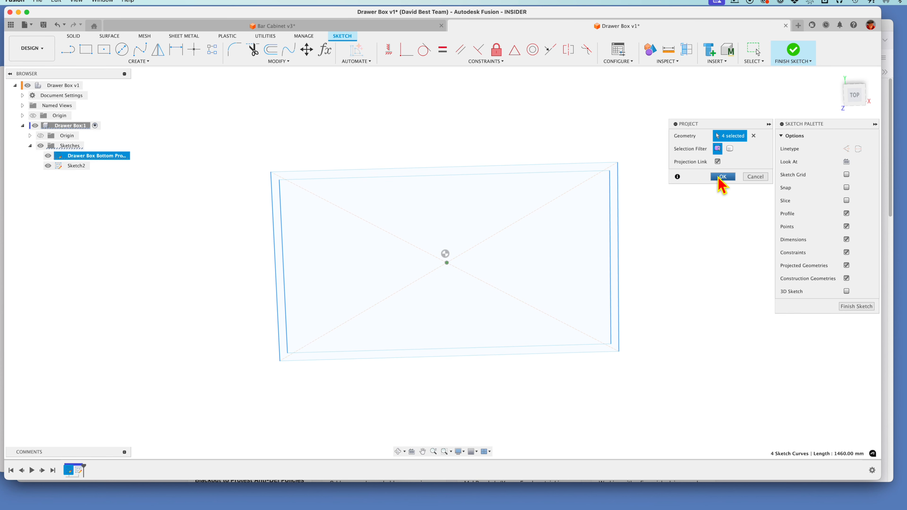
Hide the Drawer Box Bottom Profile sketch and convert the four projected side lines to construction lines
click(48, 156)
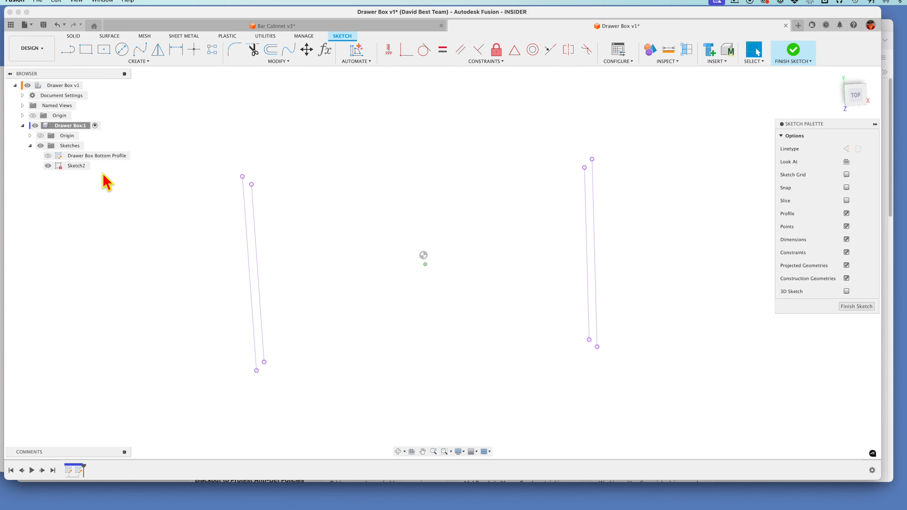
mouse_move(184, 147)
mouse_down()
mouse_move(618, 320)
mouse_move(730, 423)
mouse_up()
click(847, 149)
click(294, 278)
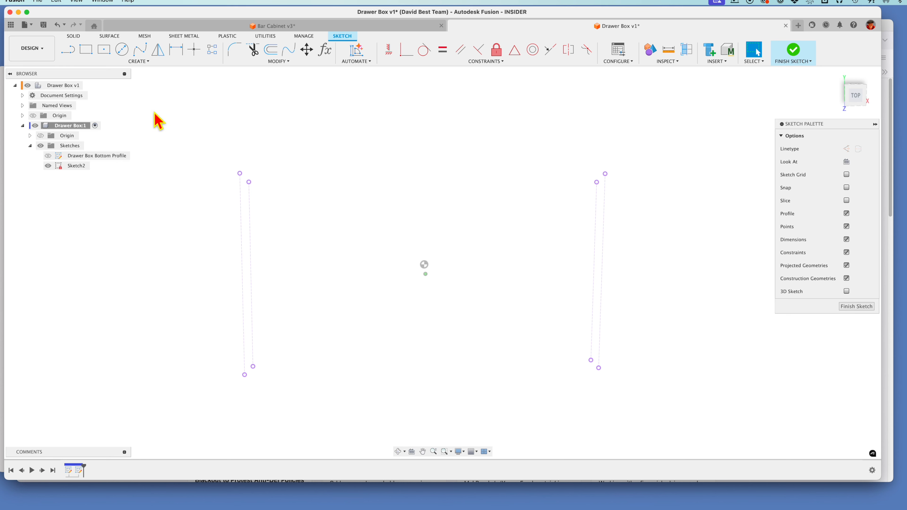
Draw a two-point rectangle starting at the upper endpoint of the left inner projected line and extending outward past the outer one
click(86, 49)
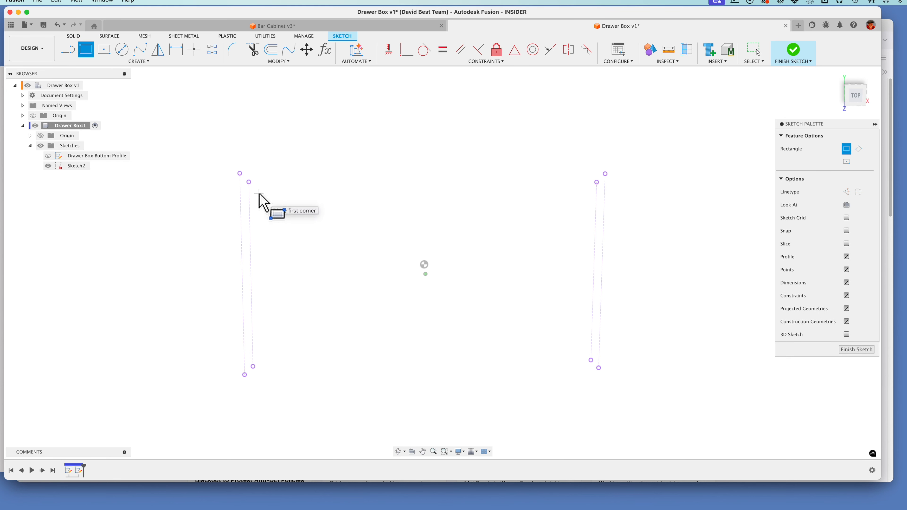
click(249, 183)
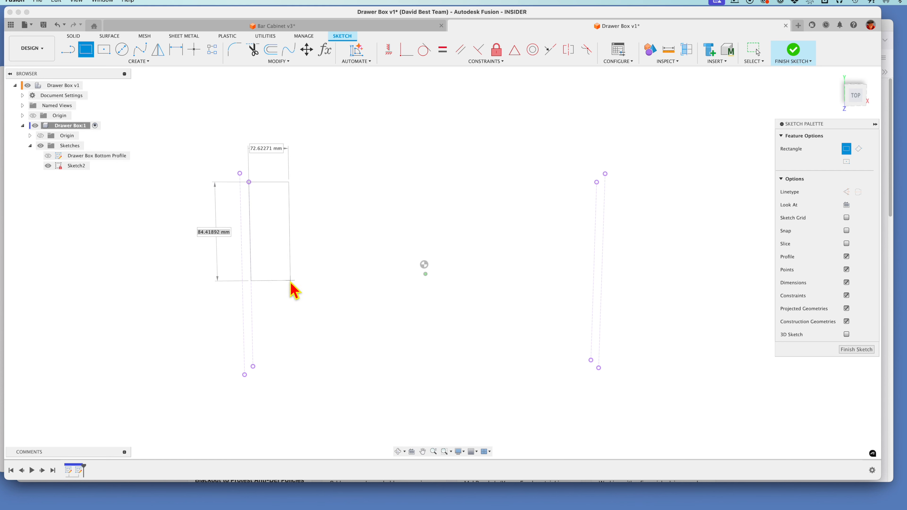
click(219, 360)
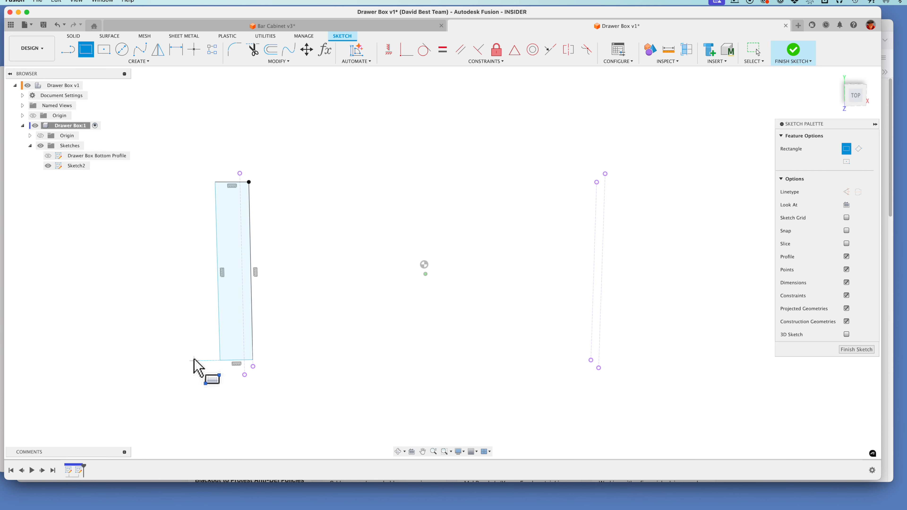
key(Escape)
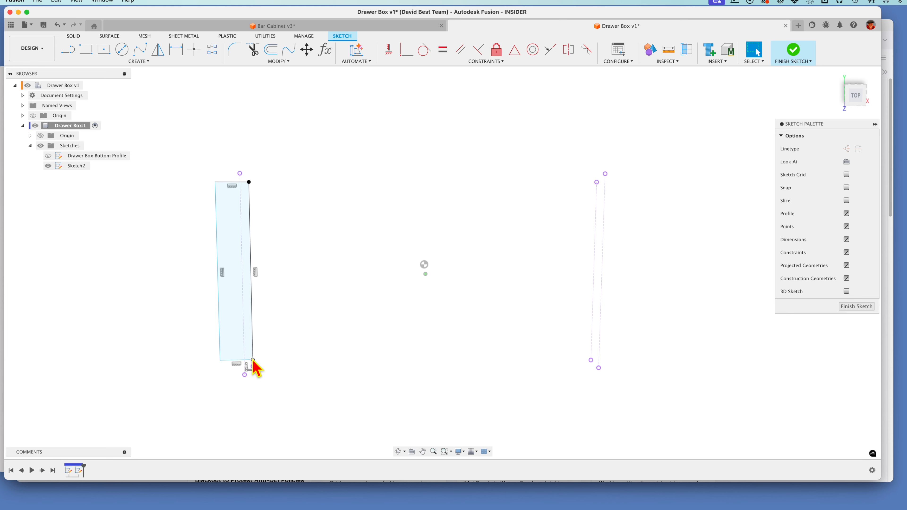
Constrain the rectangle's lower inner corner coincident to the inner line's lower endpoint and its outer edge collinear with the outer projected line
click(406, 50)
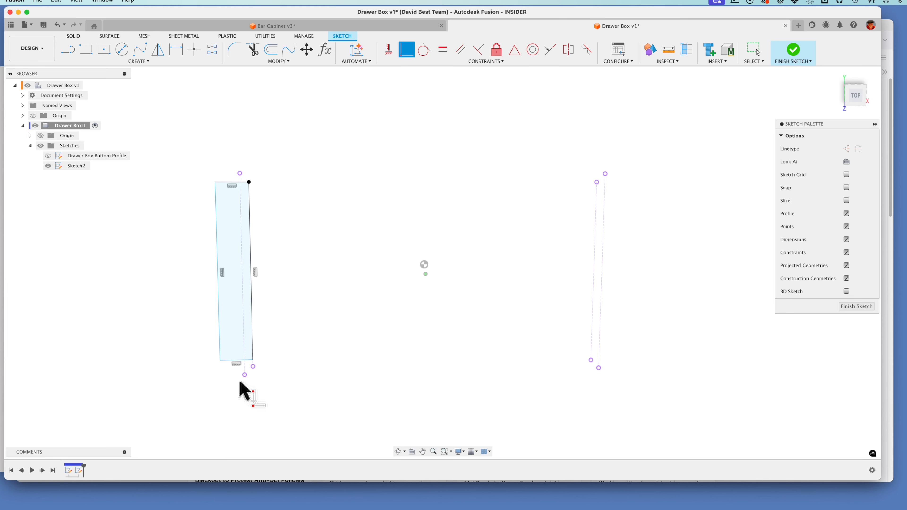
click(253, 368)
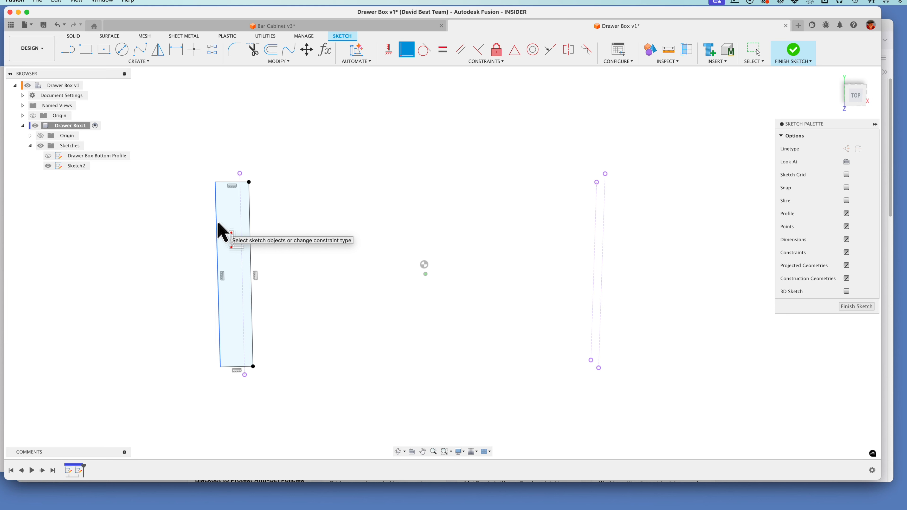
click(551, 50)
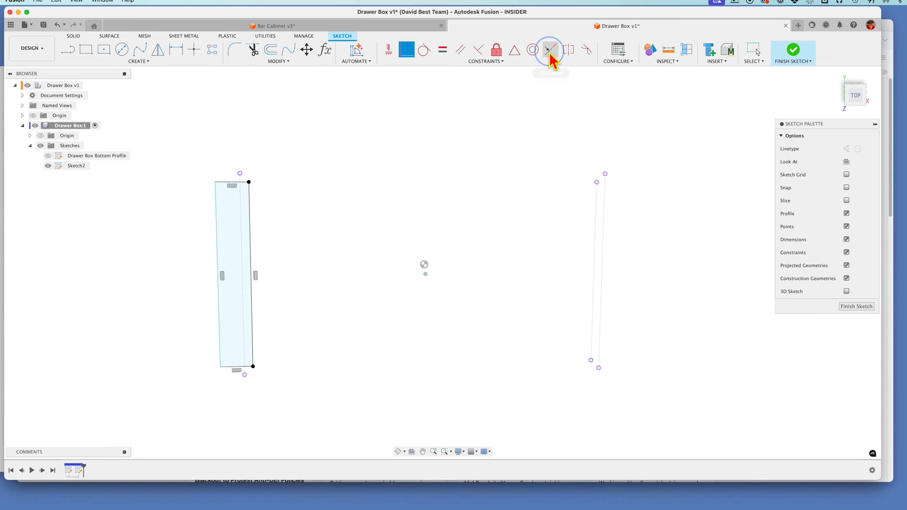
click(218, 260)
click(242, 263)
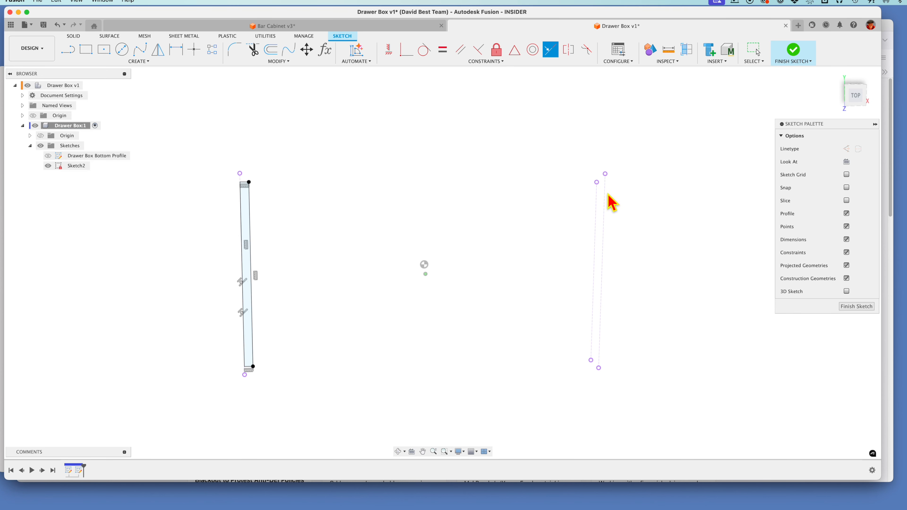
shift+middle_drag(475, 256, 471, 245)
click(351, 196)
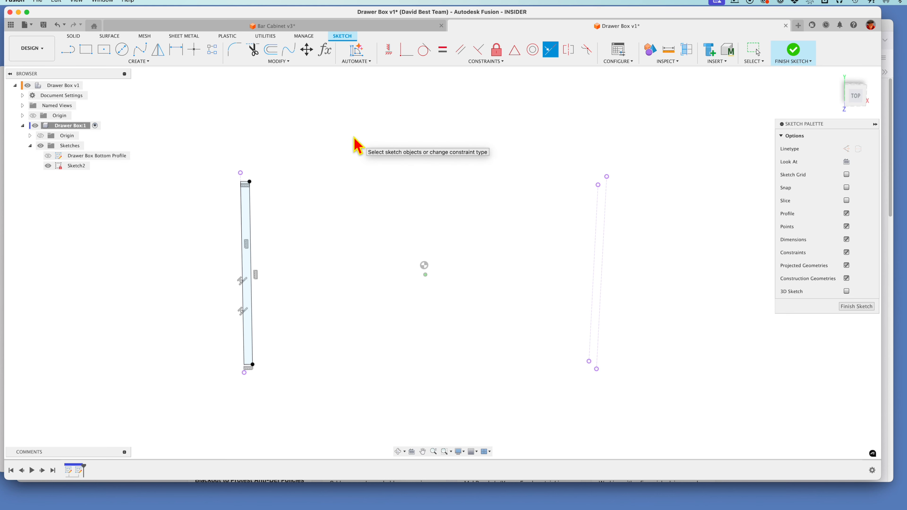
Draw two construction lines joining the upper and the lower endpoints of the outer projected side lines
key(l)
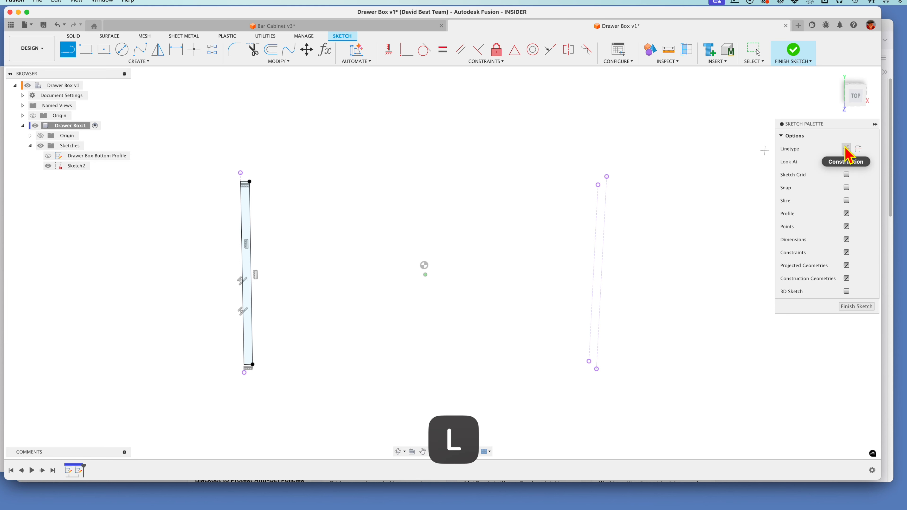
click(847, 148)
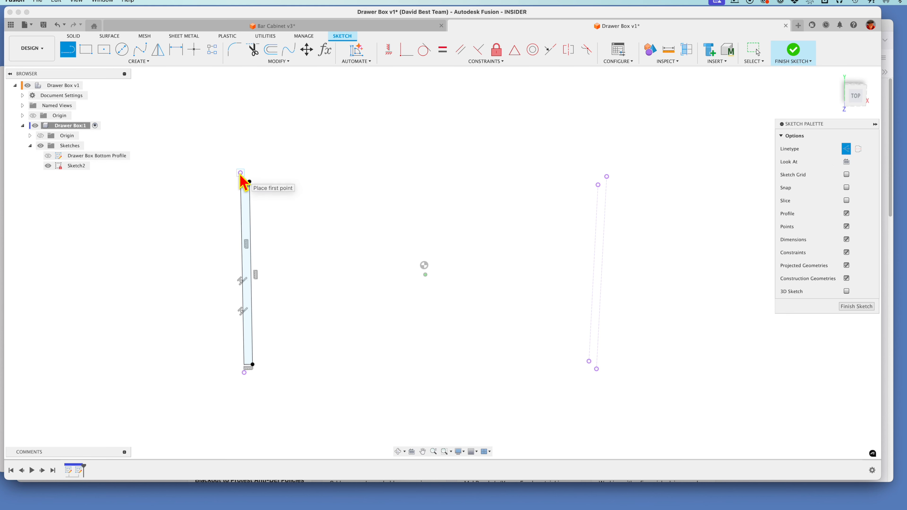
click(241, 173)
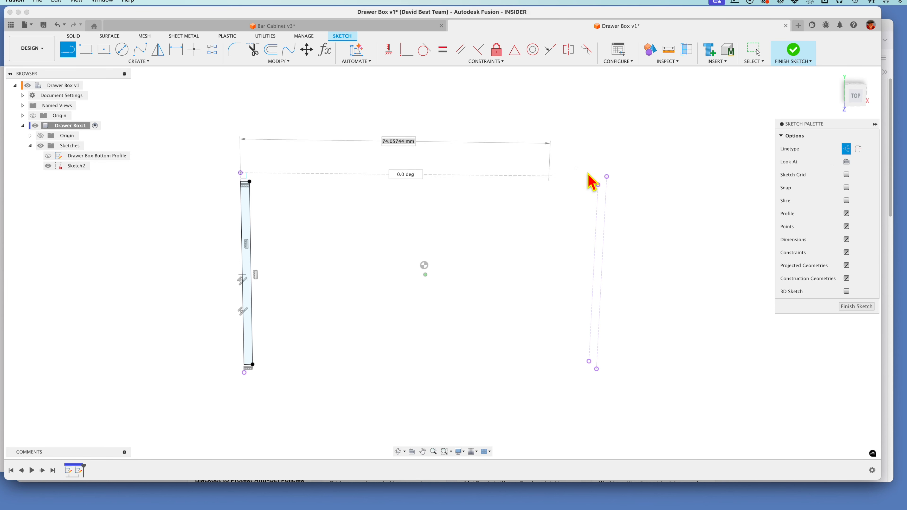
click(607, 176)
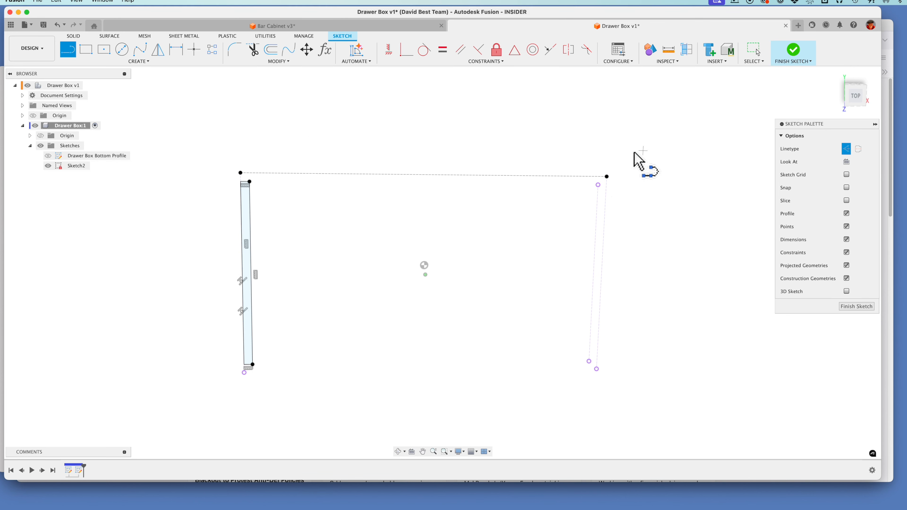
click(245, 373)
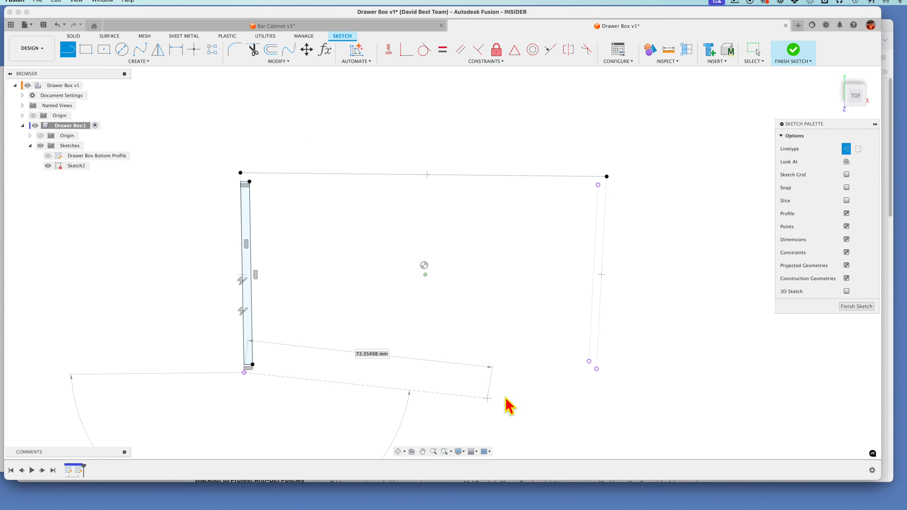
click(597, 368)
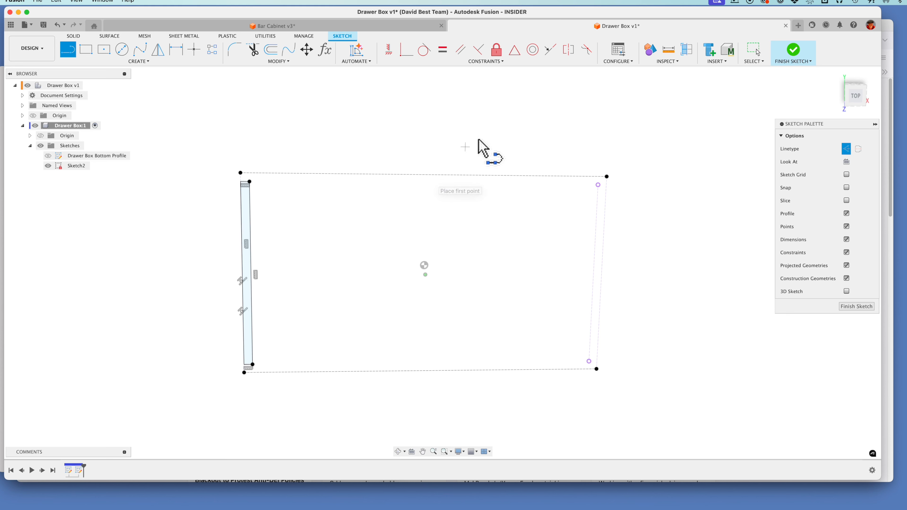
Draw a construction centerline between the midpoints of the upper and lower construction lines
click(515, 52)
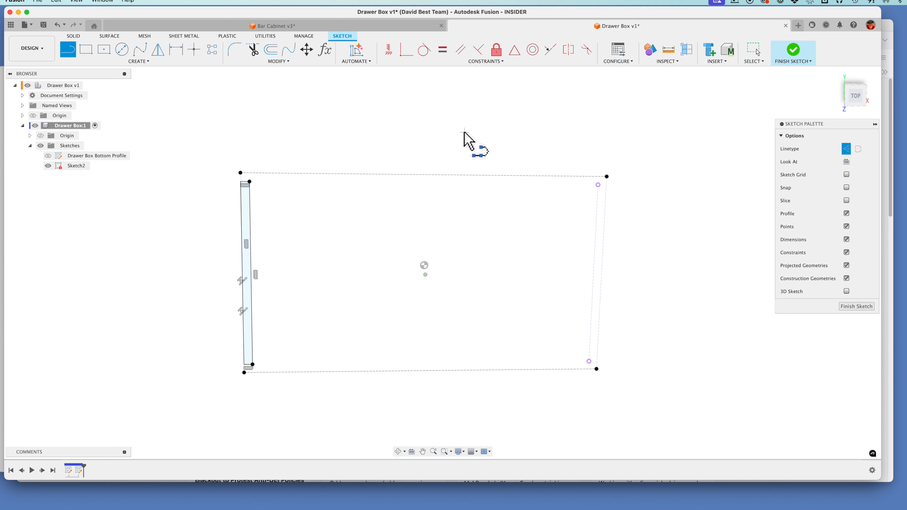
click(427, 174)
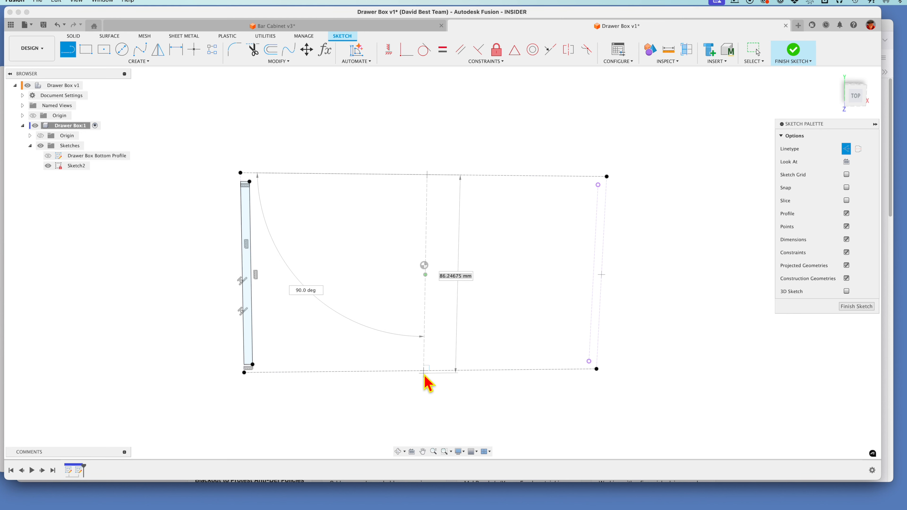
double_click(423, 371)
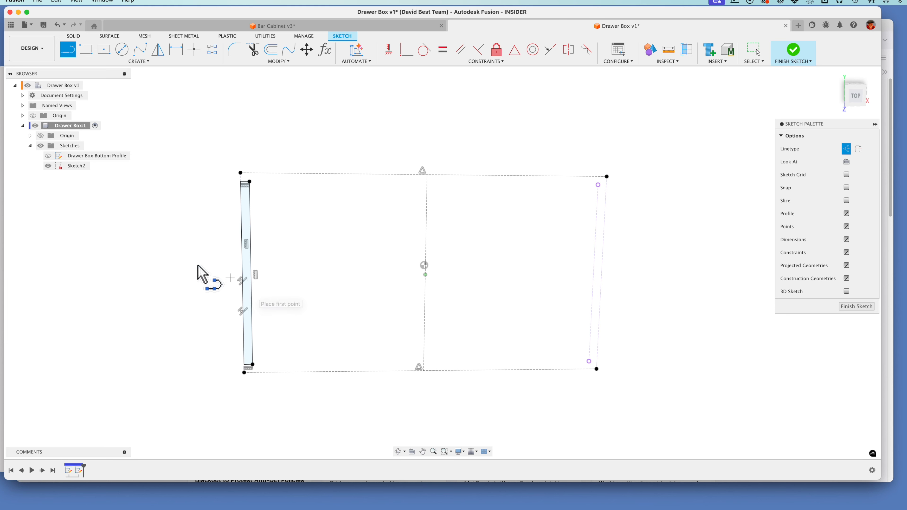
key(Escape)
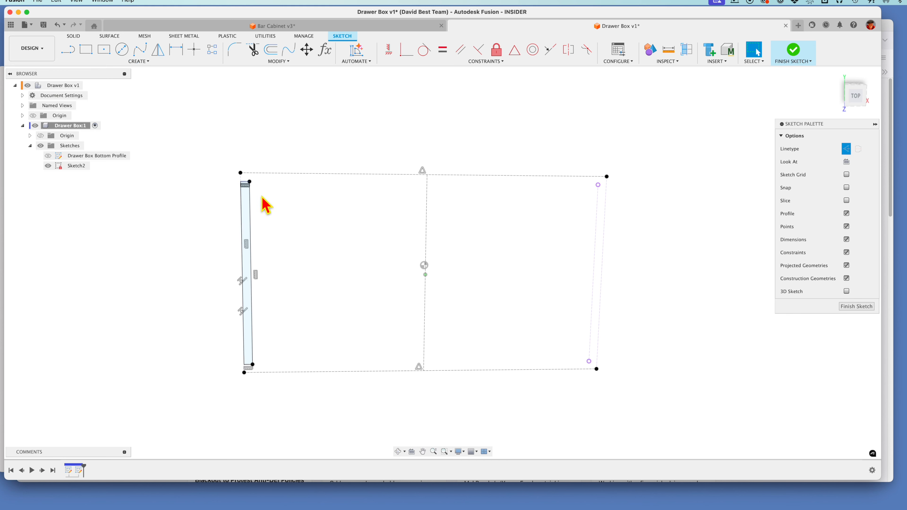
Mirror the left drawer side rectangle about the vertical construction centerline
click(245, 215)
drag(244, 214, 268, 375)
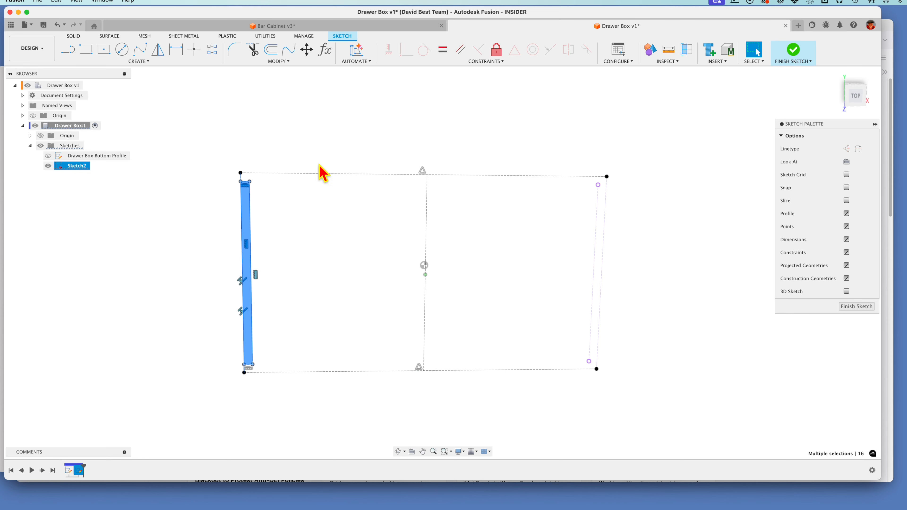
click(158, 50)
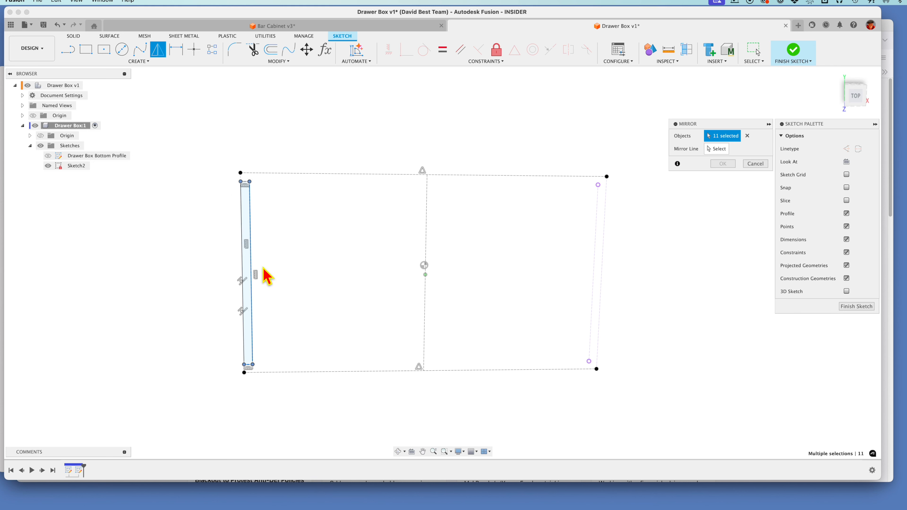
click(425, 229)
click(715, 166)
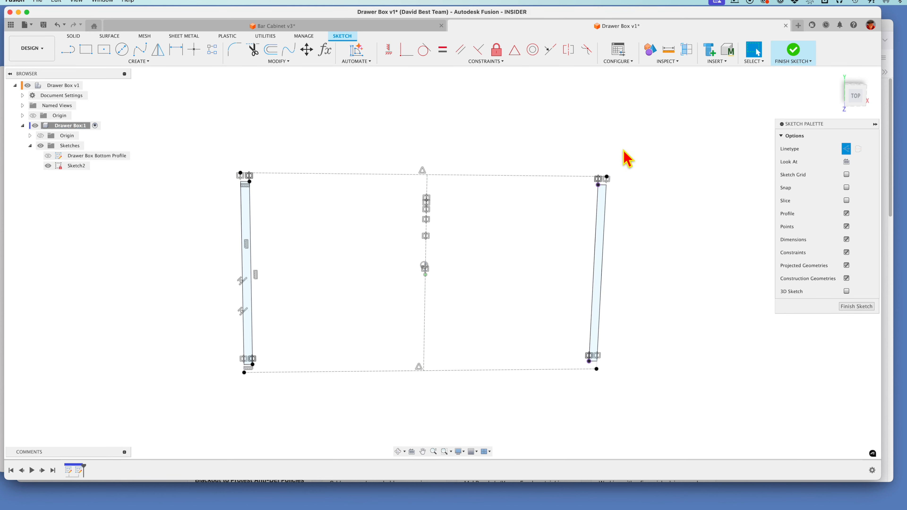
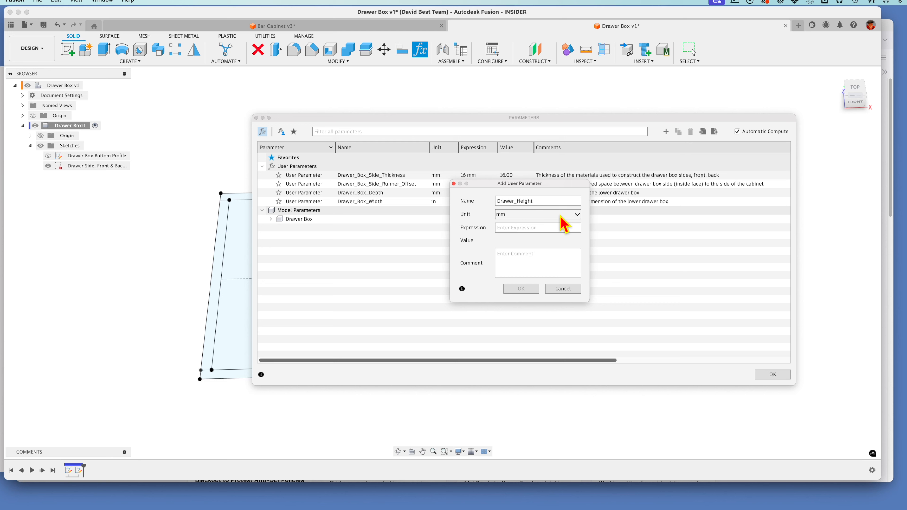
Set the unit of the new Drawer_Height user parameter to inches, add it and close the parameters
click(561, 216)
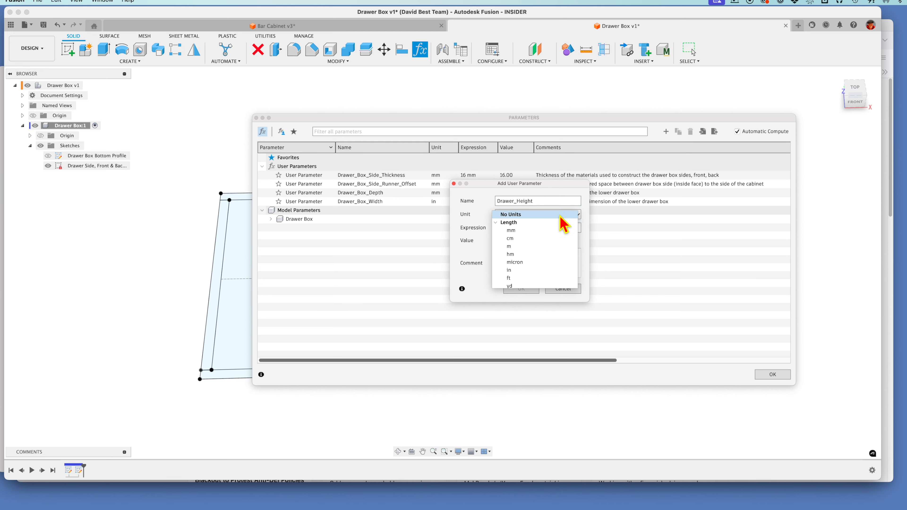
click(518, 275)
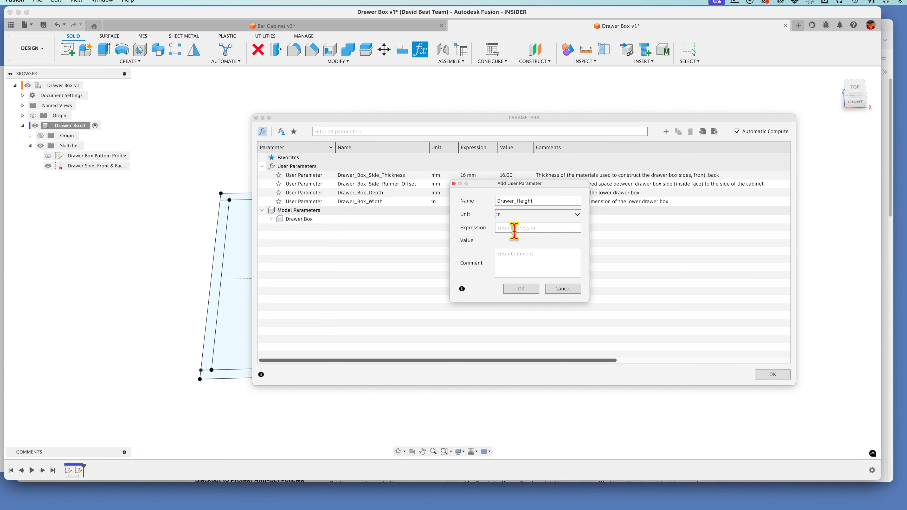
click(521, 289)
click(772, 374)
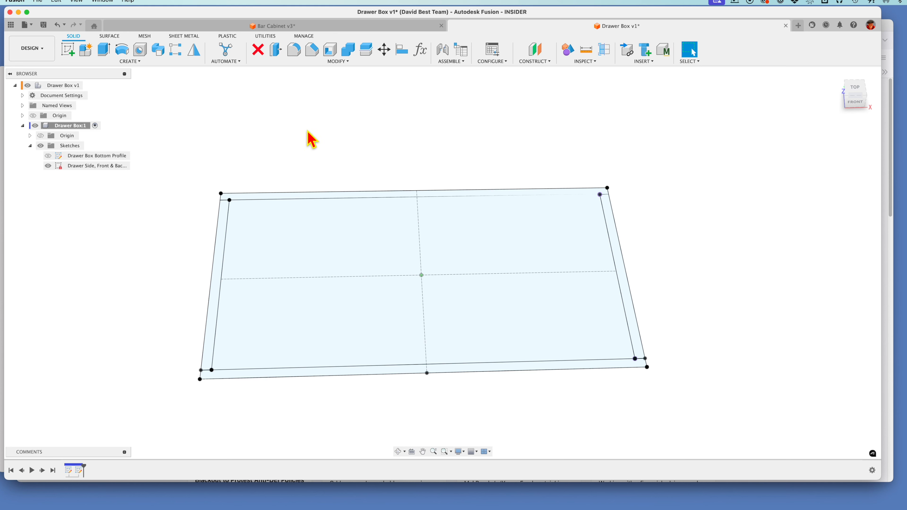
Extrude the front and back profiles by Drawer_Height as new bodies, and show the side, front and back sketch again
key(e)
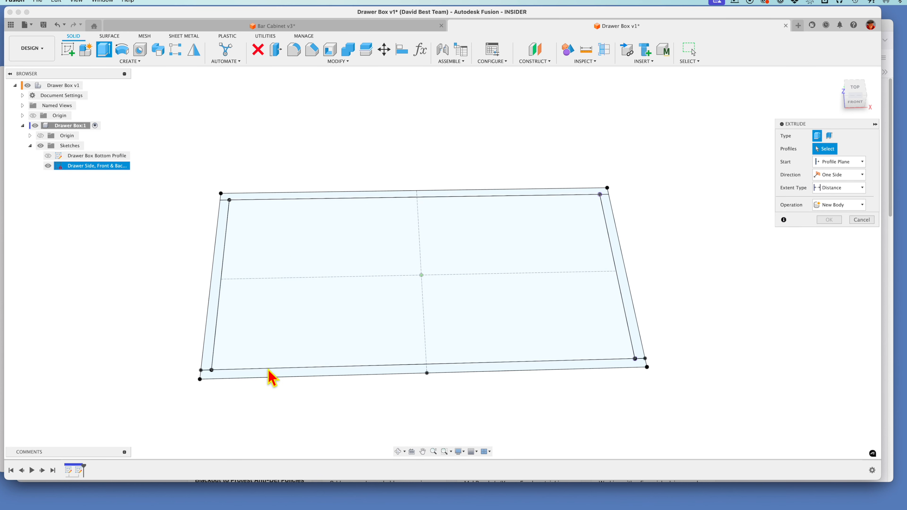
click(292, 374)
click(303, 196)
key(Return)
click(48, 175)
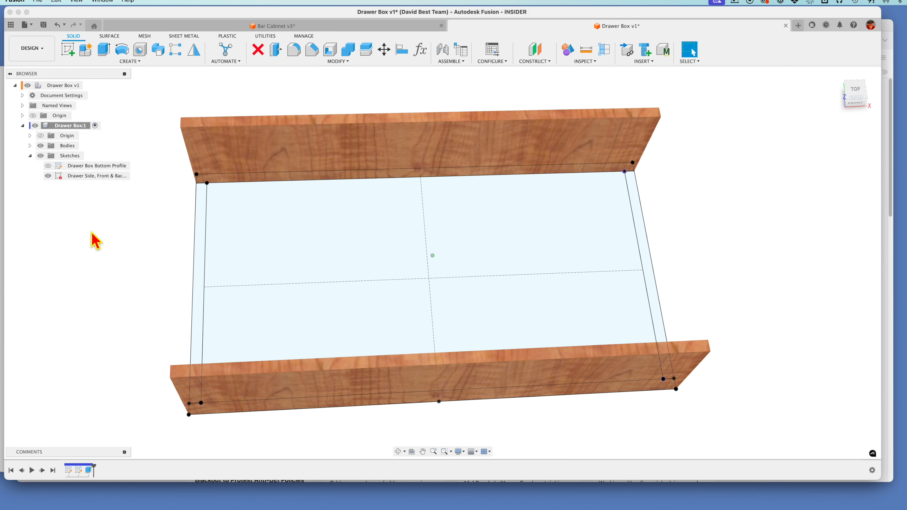
Check the operation choices available in the existing extrusion of the front and back panels
key(e)
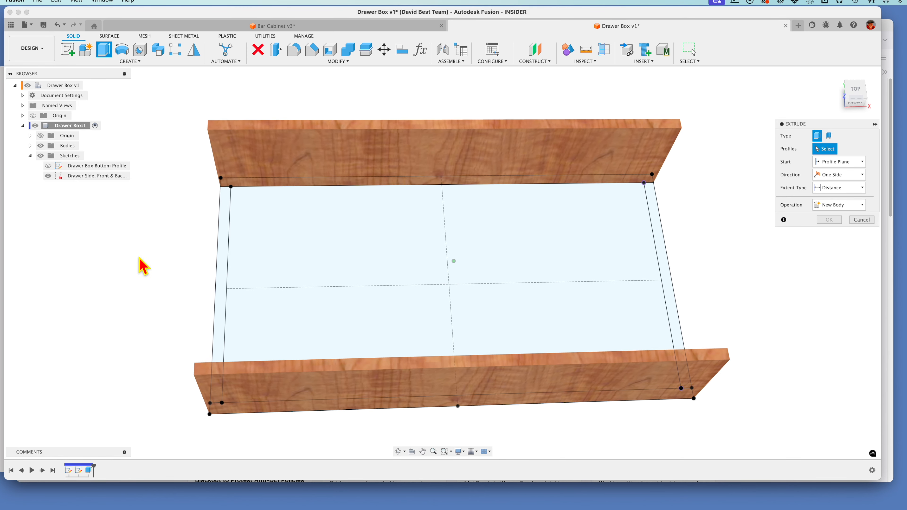
click(862, 220)
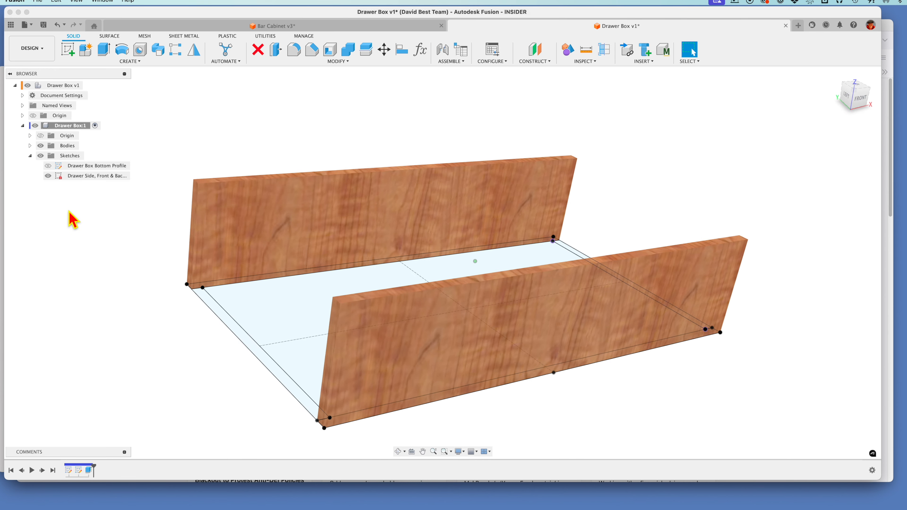
click(30, 145)
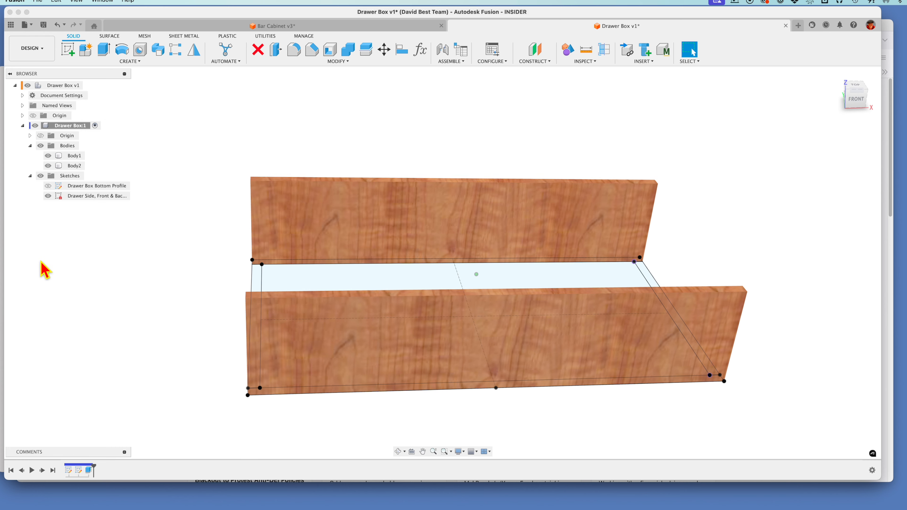
right_click(89, 471)
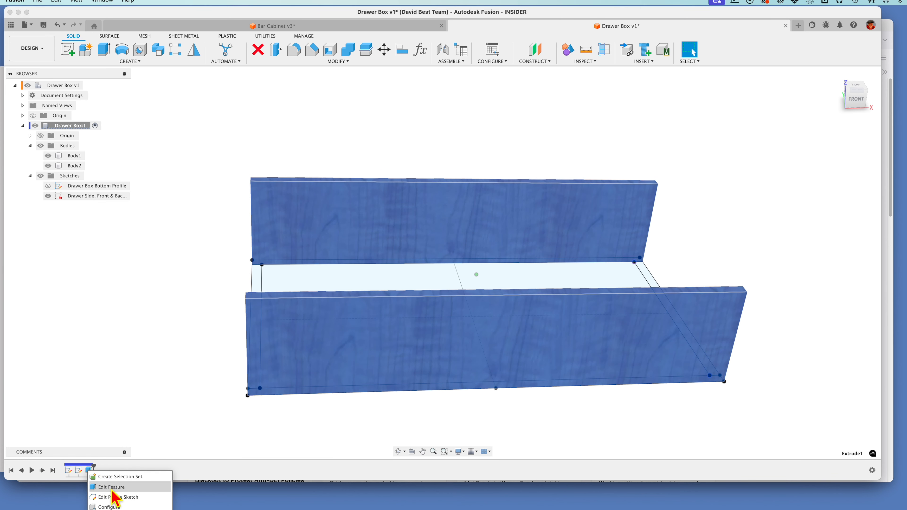
click(107, 484)
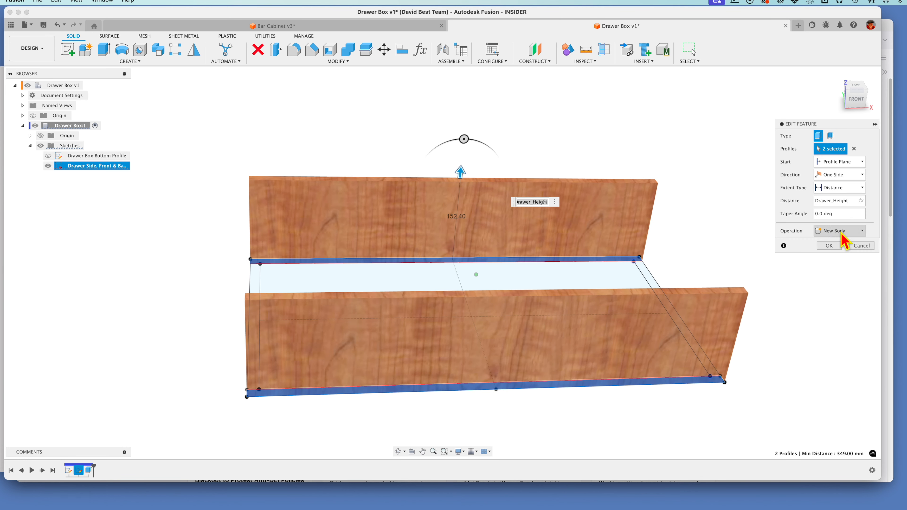
click(841, 232)
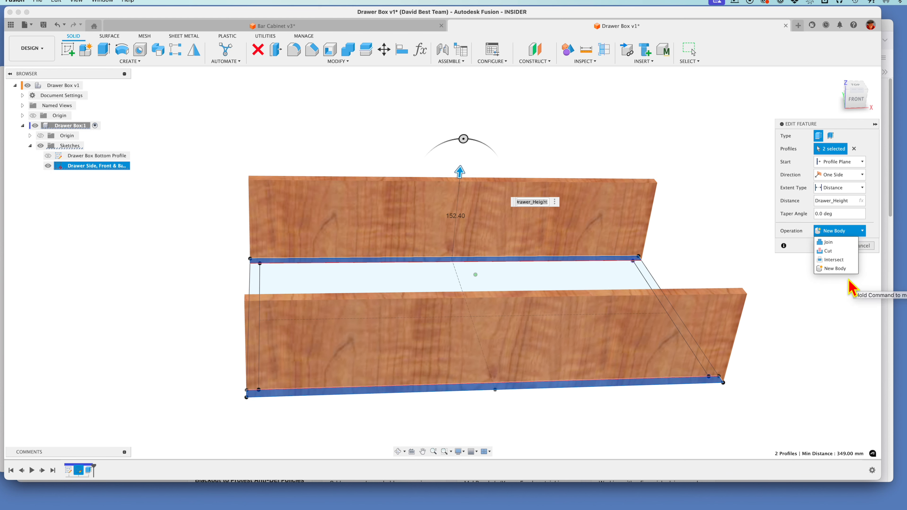
click(799, 302)
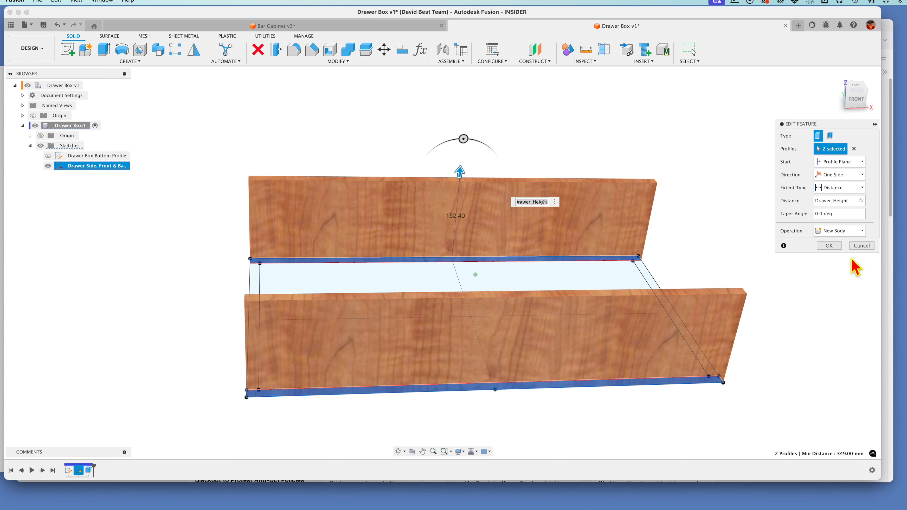
click(857, 248)
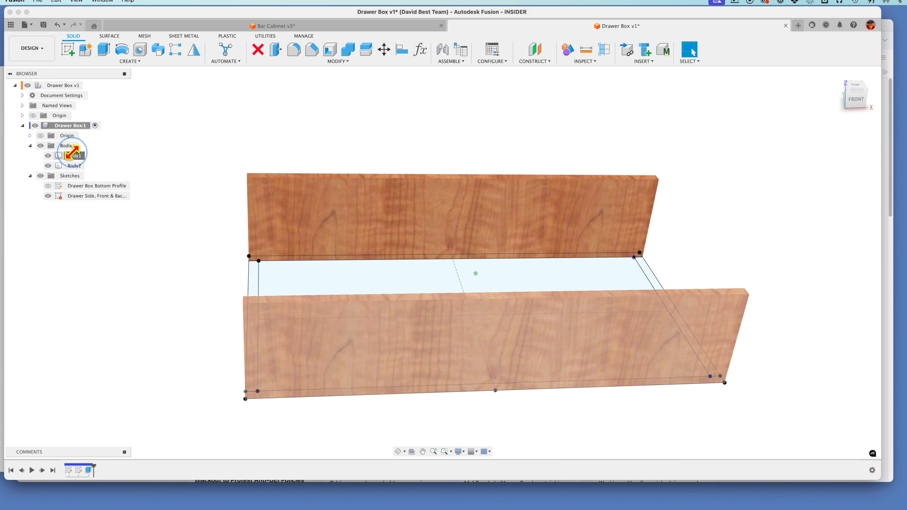
Create components from the front and back bodies together
click(75, 156)
shift+click(75, 165)
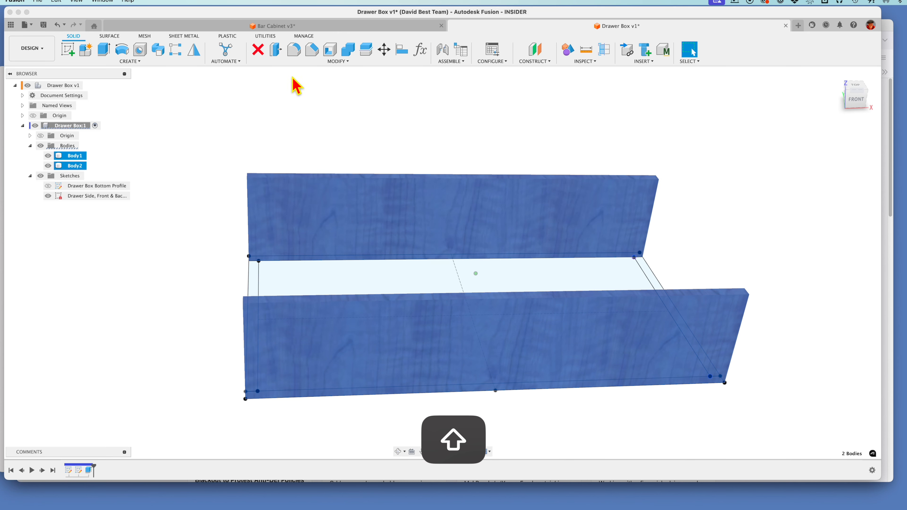
right_click(70, 158)
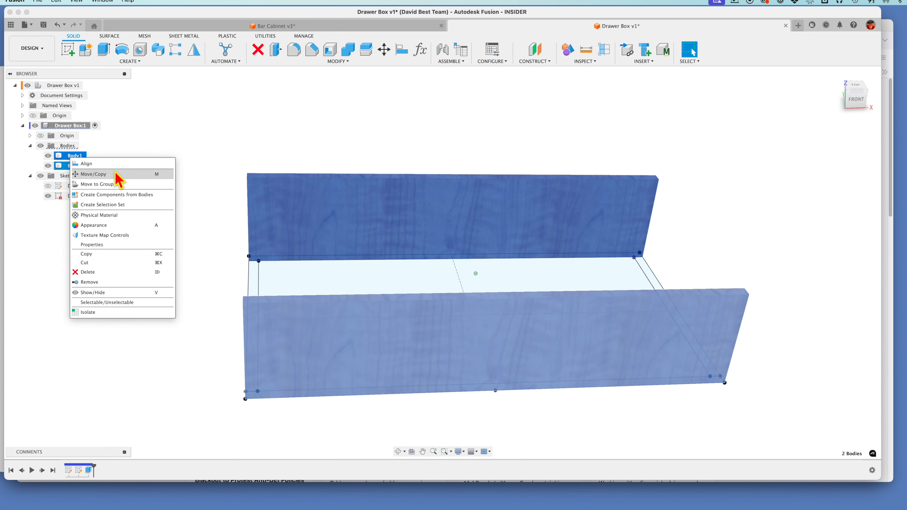
click(130, 197)
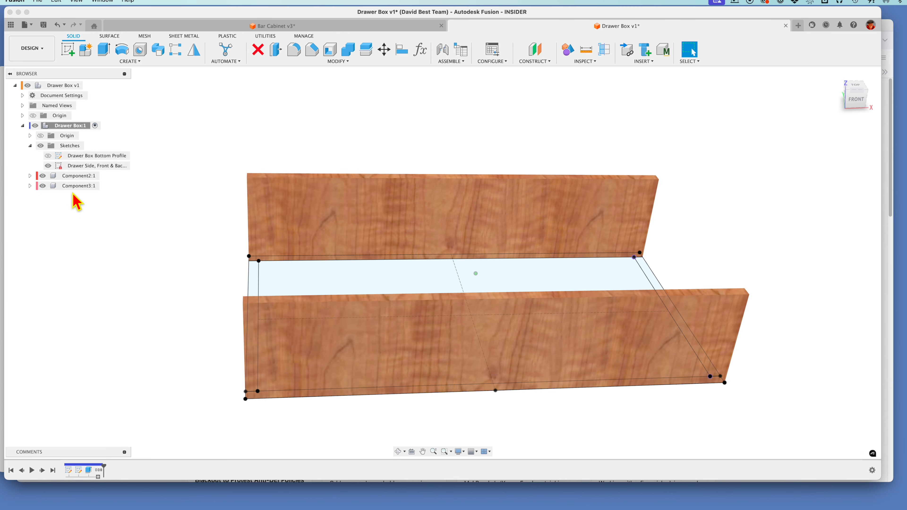
Rename the front panel's component to Front and the back panel's component to Back
double_click(74, 177)
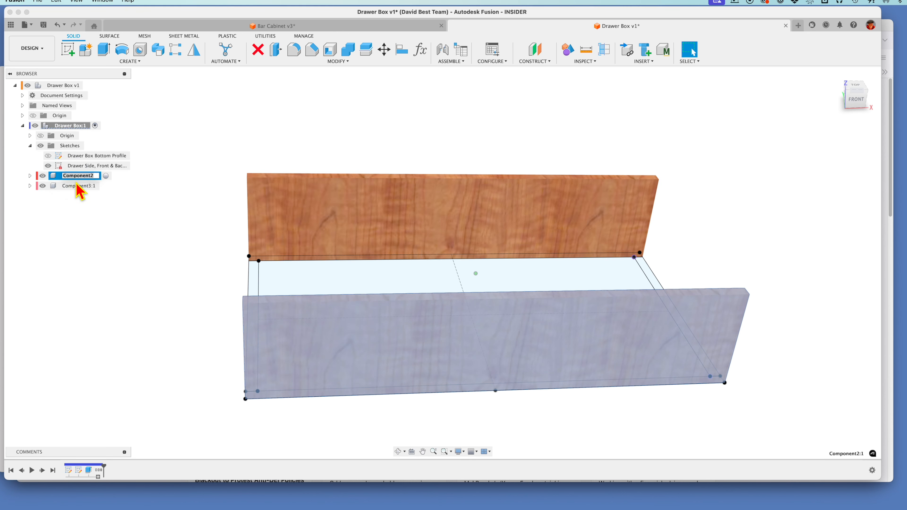
text(Front)
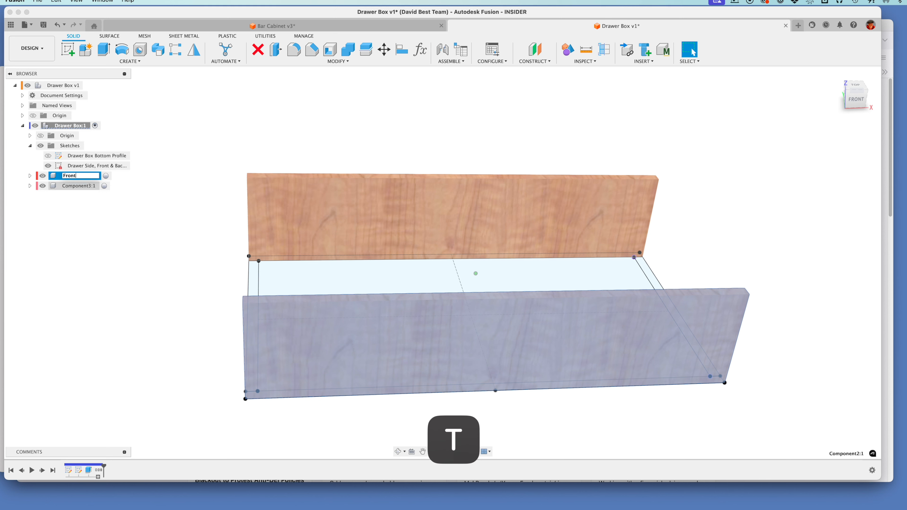
key(Return)
click(76, 185)
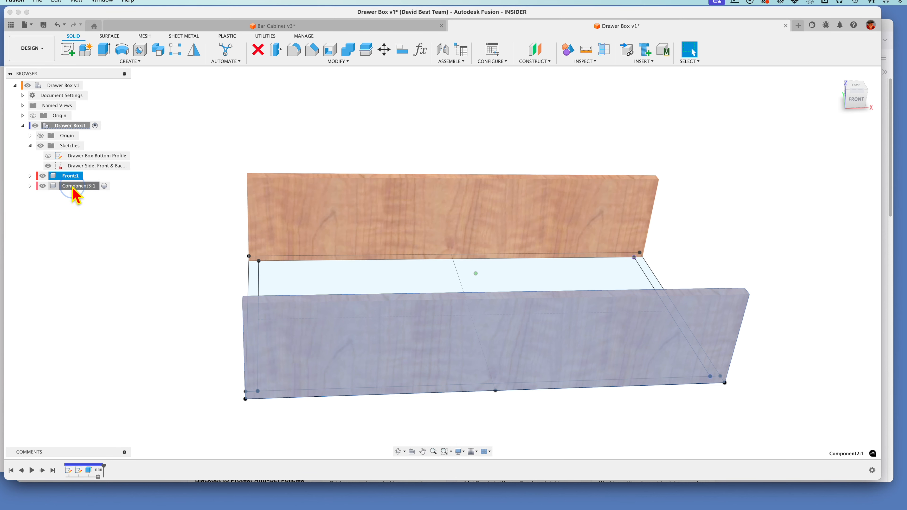
double_click(80, 186)
text(Back)
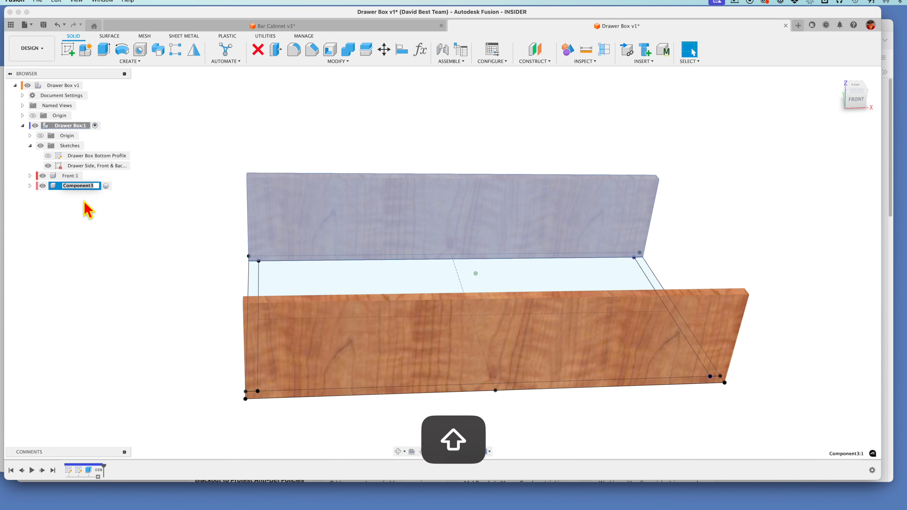
key(Return)
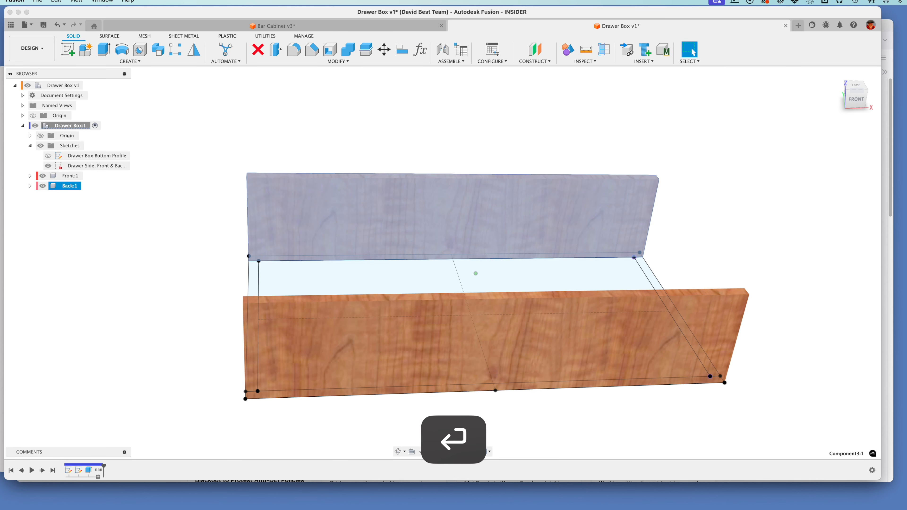
click(136, 205)
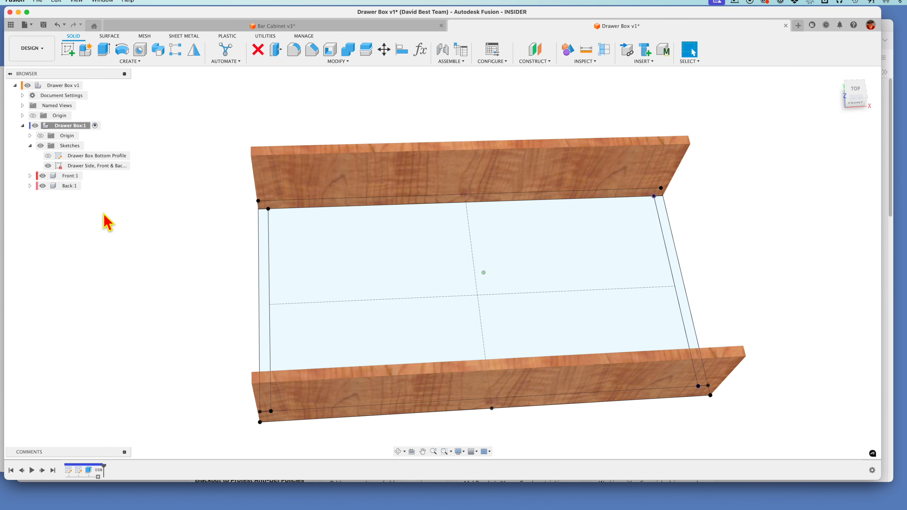
Set up an extrusion of both drawer side profiles as a new component, extending to the top face of the back panel
key(e)
click(263, 243)
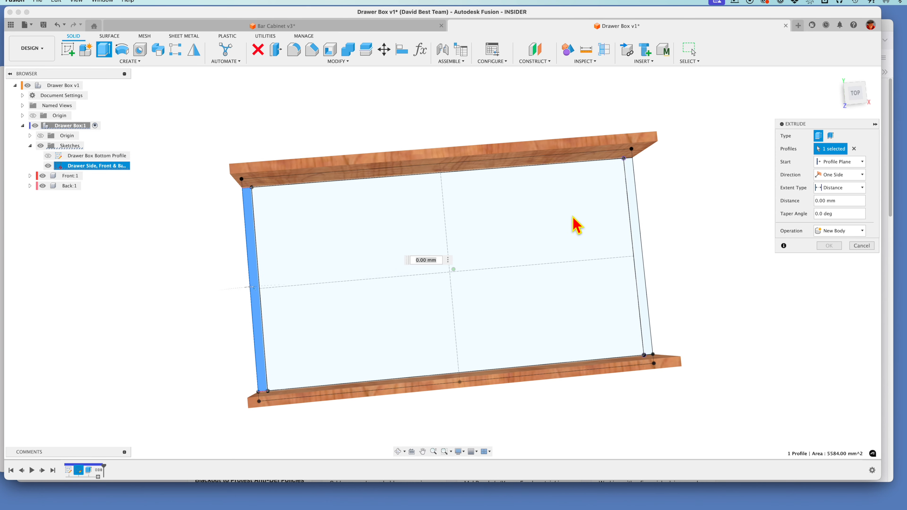
click(631, 251)
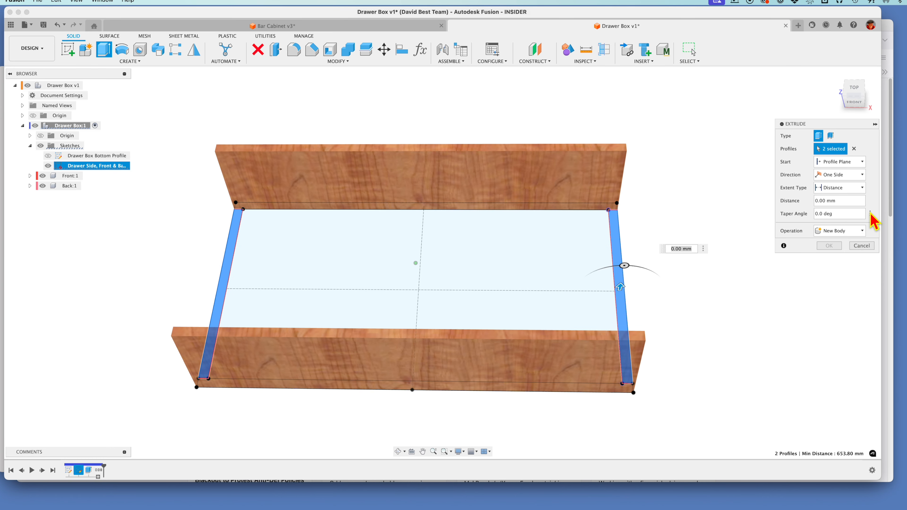
click(852, 233)
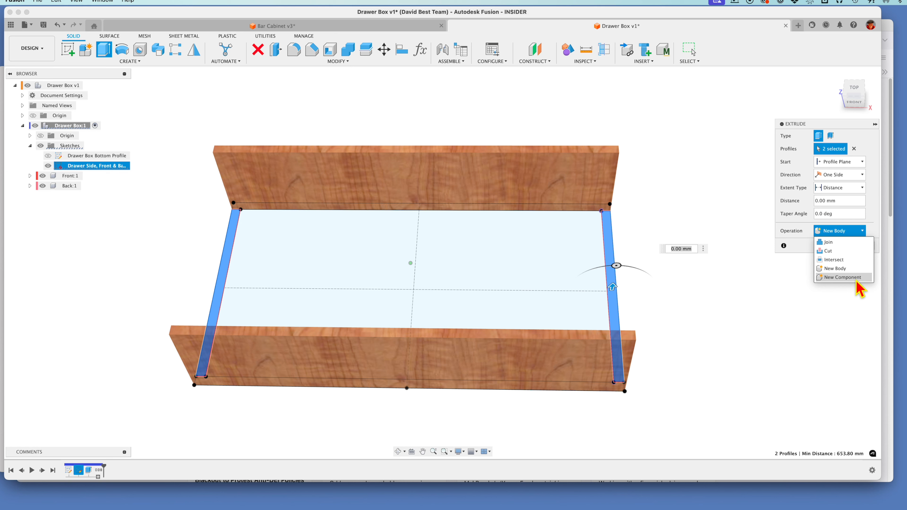
click(859, 276)
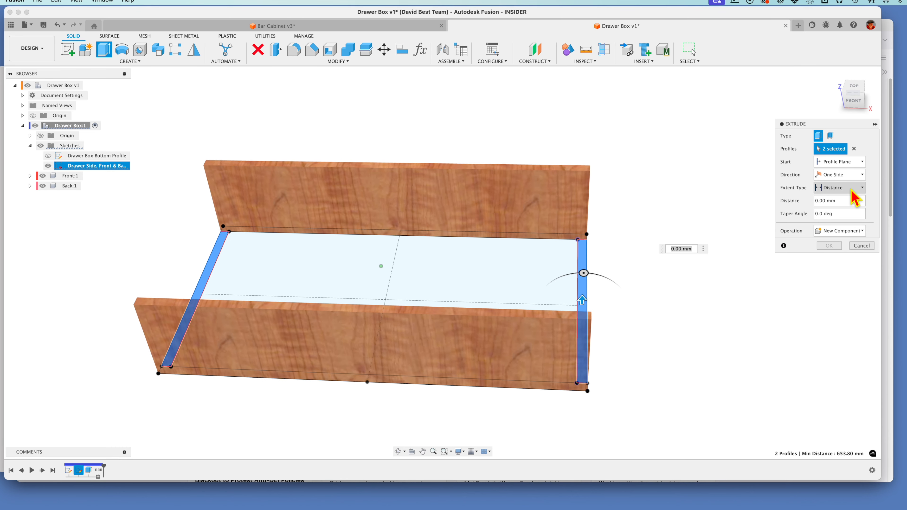
click(856, 193)
click(835, 208)
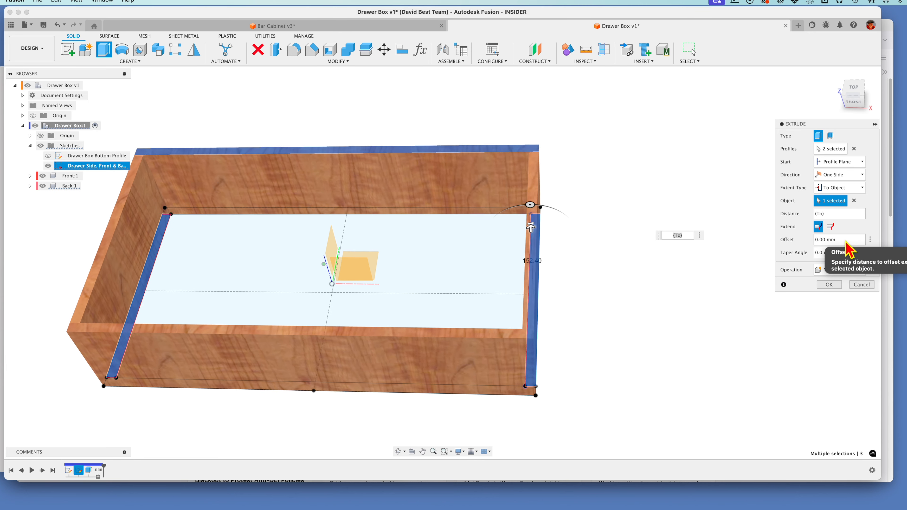
Set the side extrusion's offset from the back panel's top face to -.125" and finish the extrusion
click(795, 241)
drag(848, 241, 777, 235)
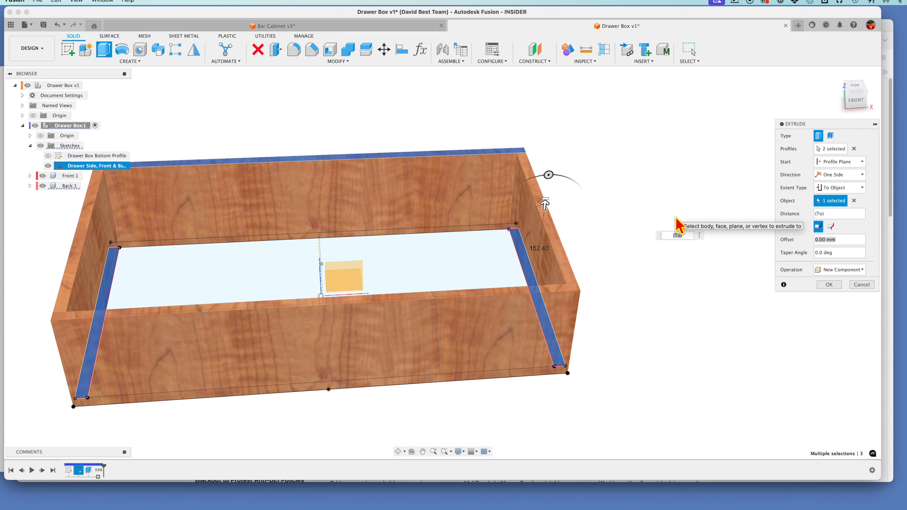
text(.125")
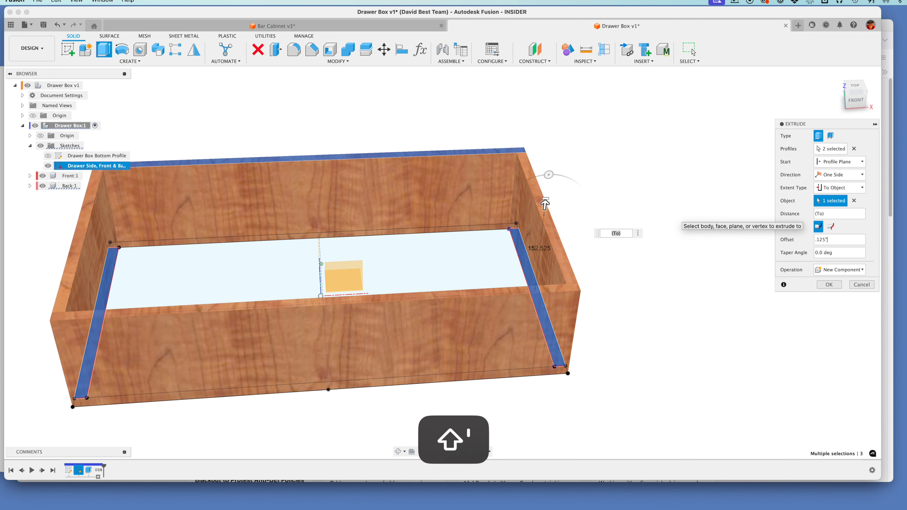
shift+middle_drag(692, 216, 349, 159)
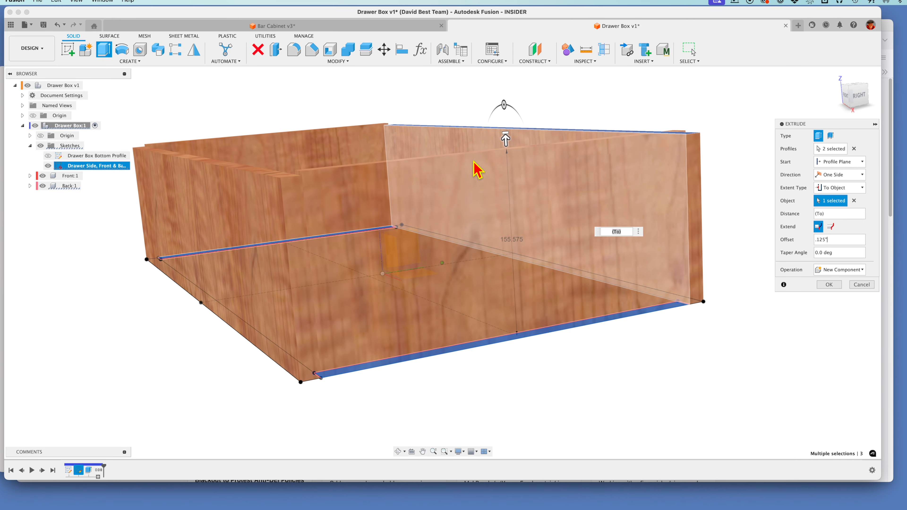
shift+middle_drag(453, 172, 306, 191)
scroll(306, 187, down, 1)
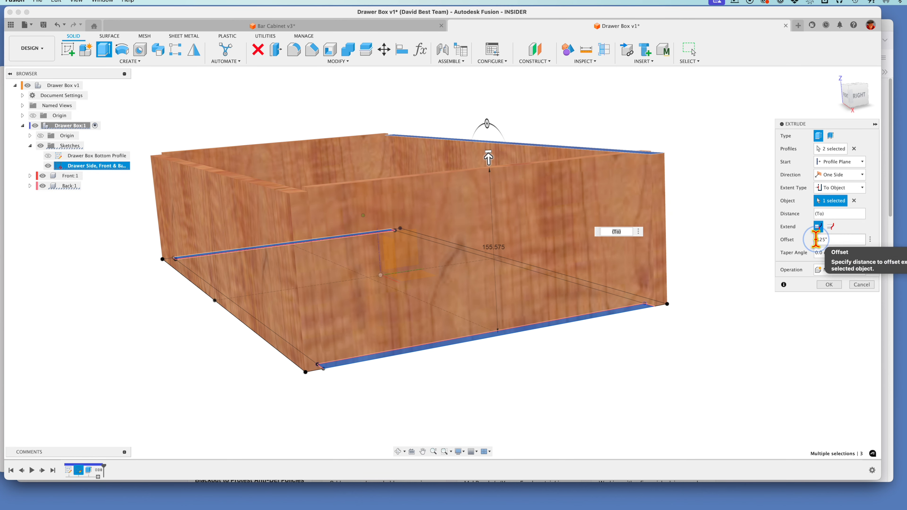
key(Left)
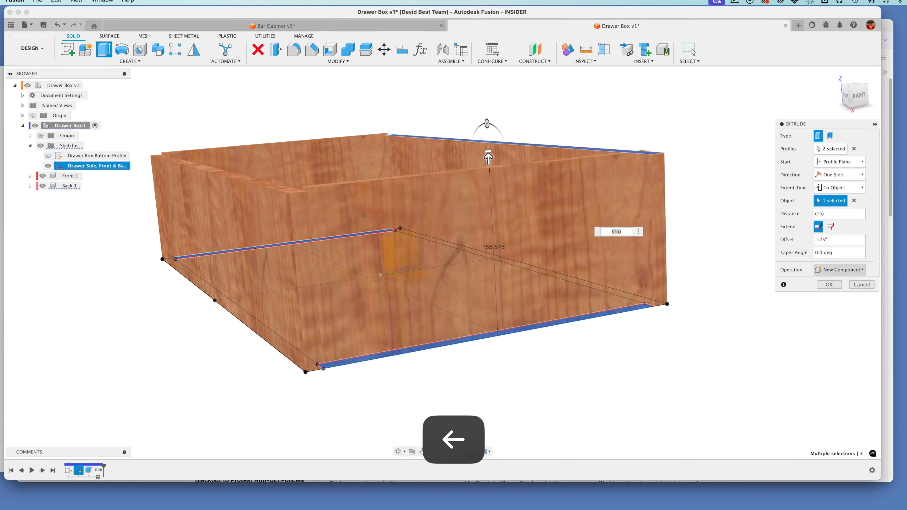
text(-)
shift+middle_drag(546, 197, 440, 255)
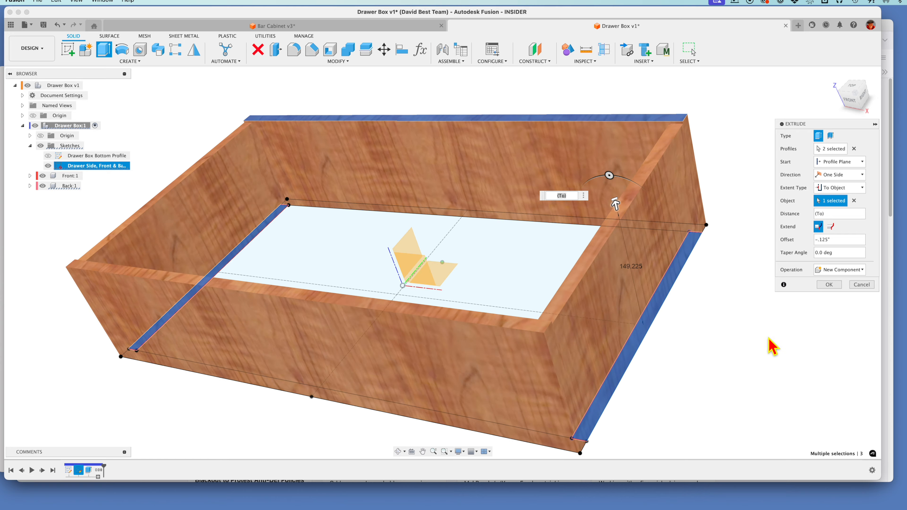
click(830, 285)
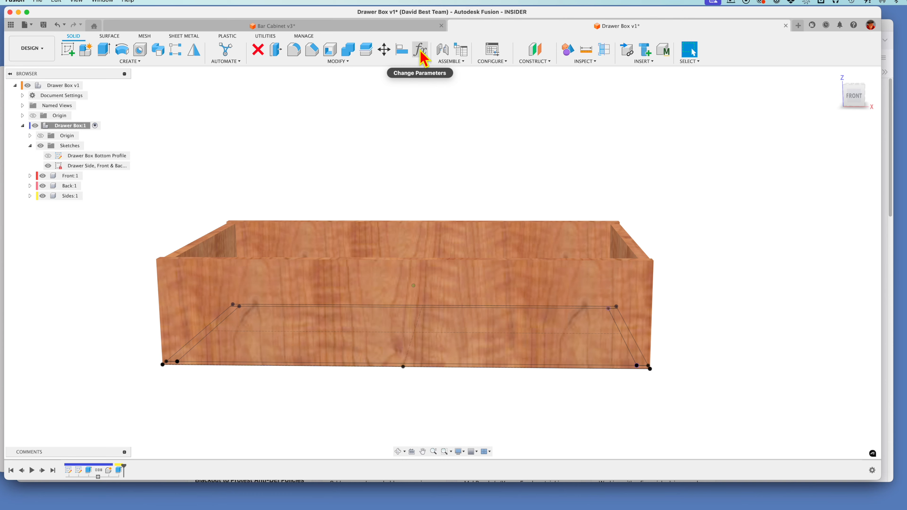
Add a user parameter Drawer_Bottom_Thickness in inches with the expression 0.5
click(420, 51)
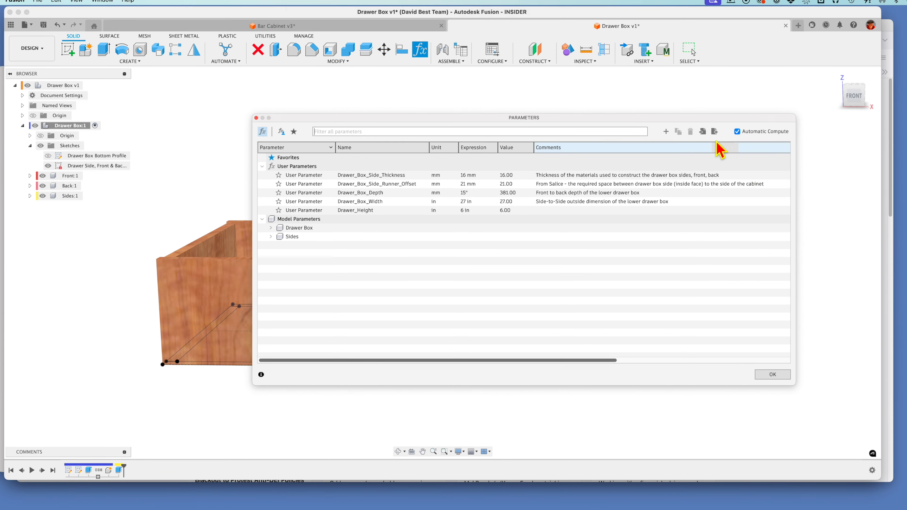
click(666, 132)
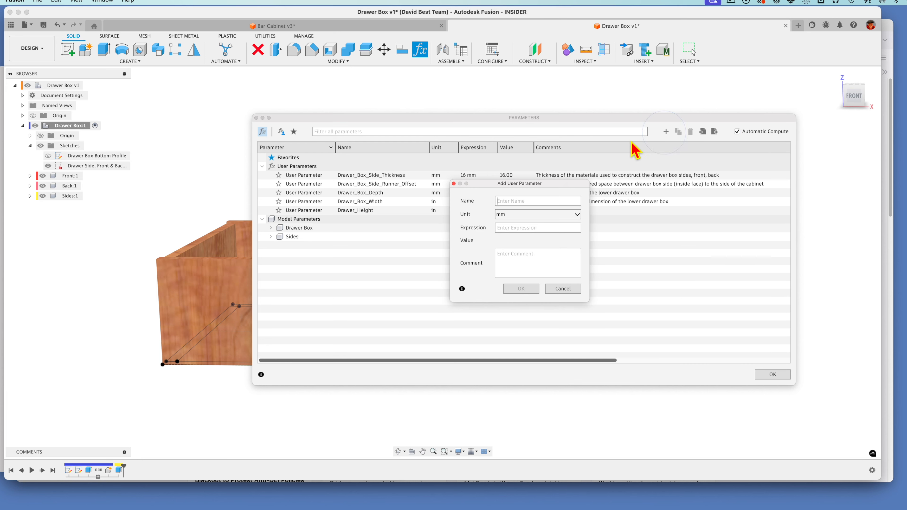
text(D)
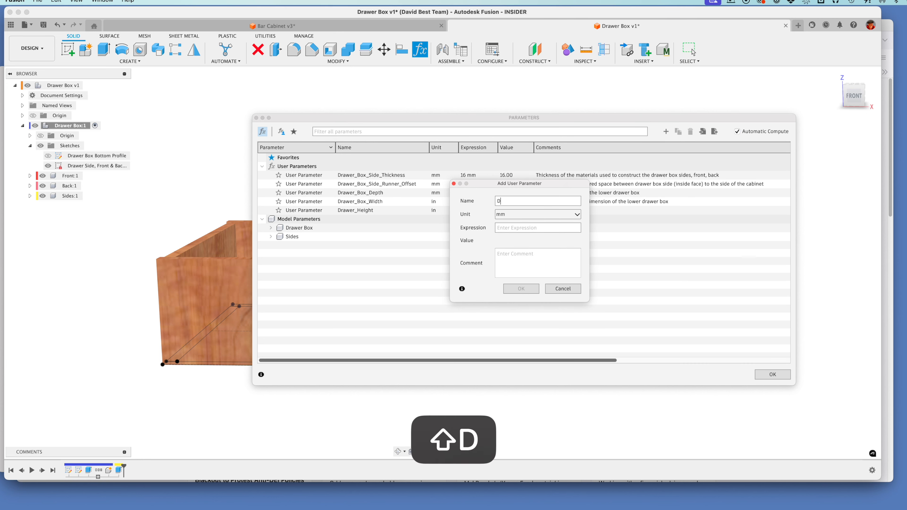
text(rawer_Bo)
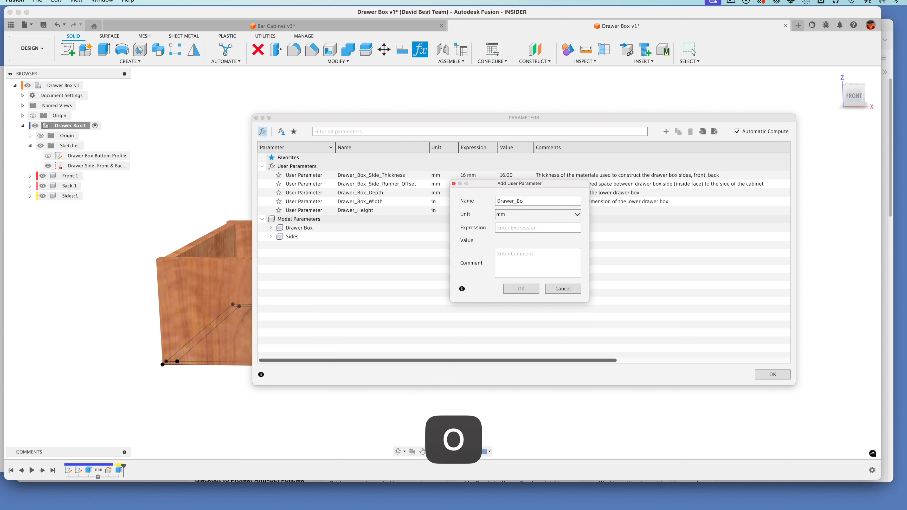
text(ttom_Thickness)
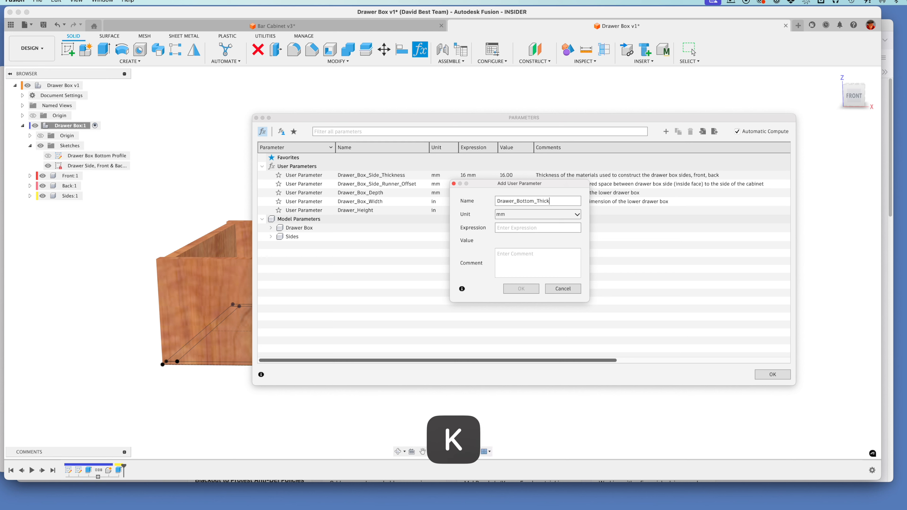
click(549, 216)
click(522, 267)
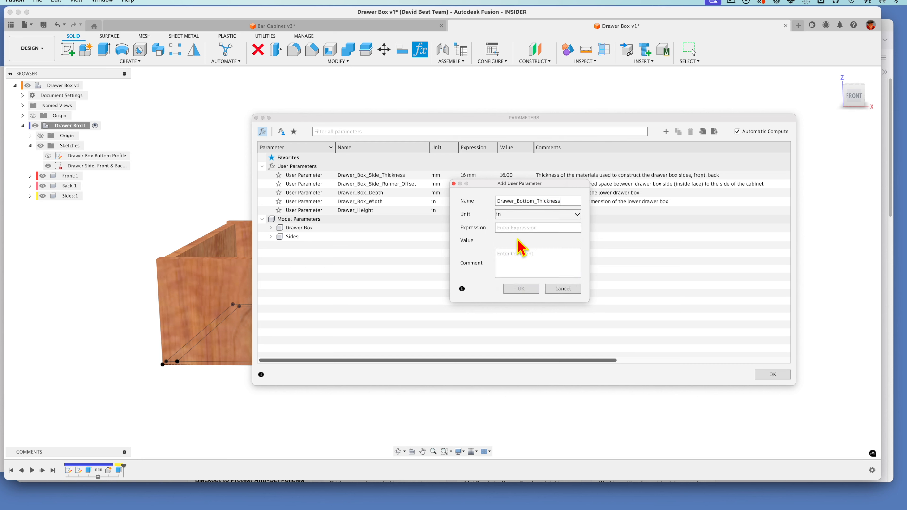
click(508, 229)
text(0.5)
click(521, 289)
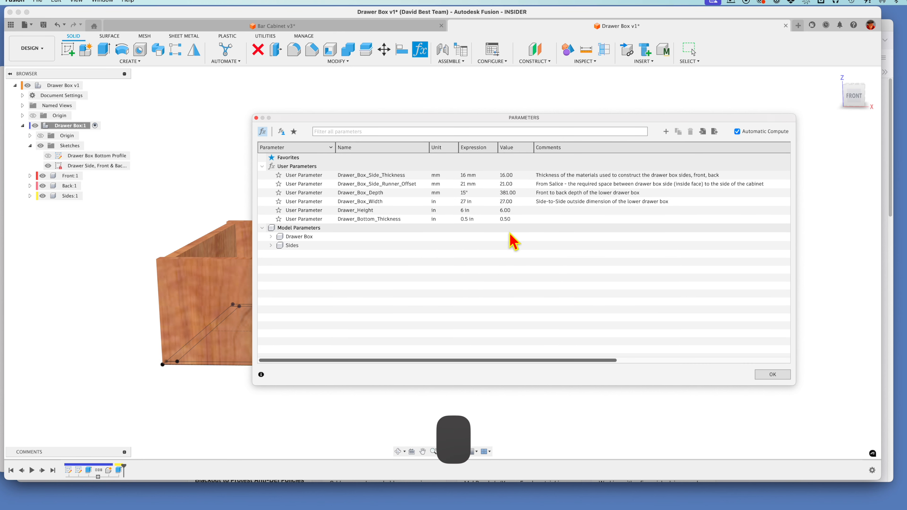
Add a user parameter Drawer_Bottom_Offset in inches with the expression .5
click(666, 132)
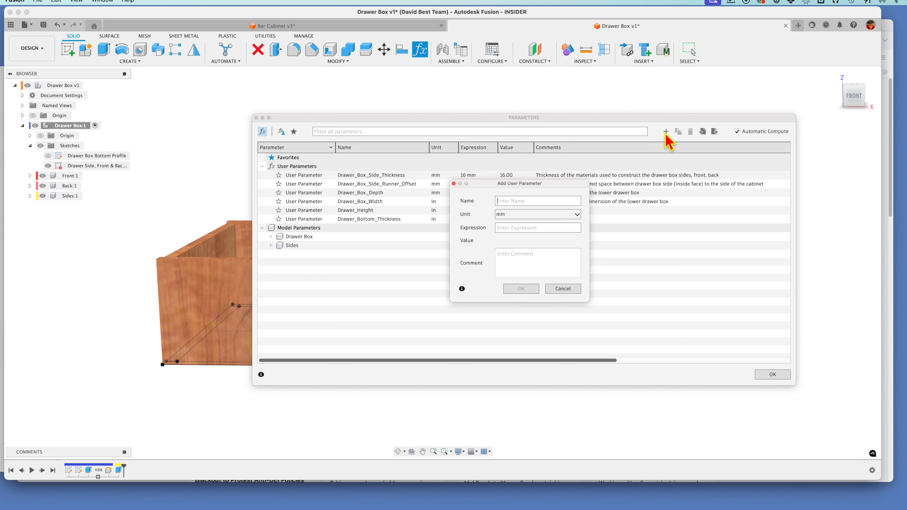
text(Drawer_)
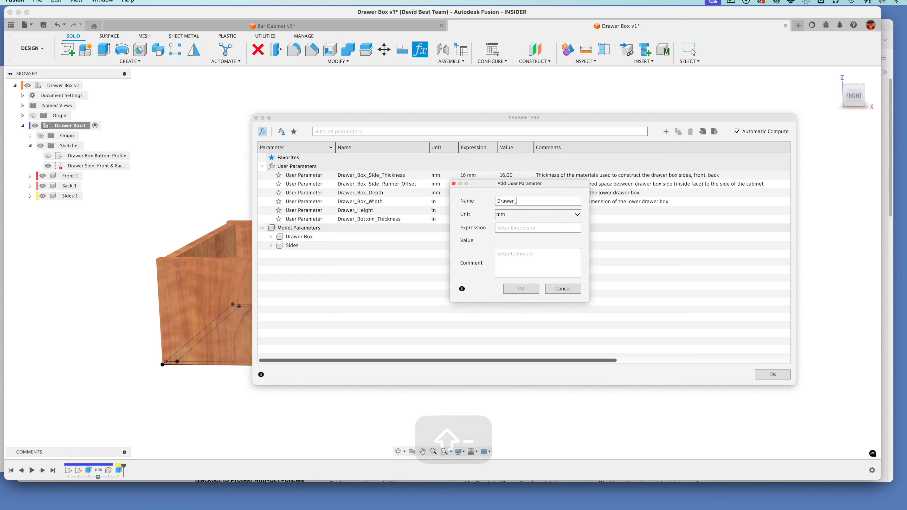
text(Bottom_Offset)
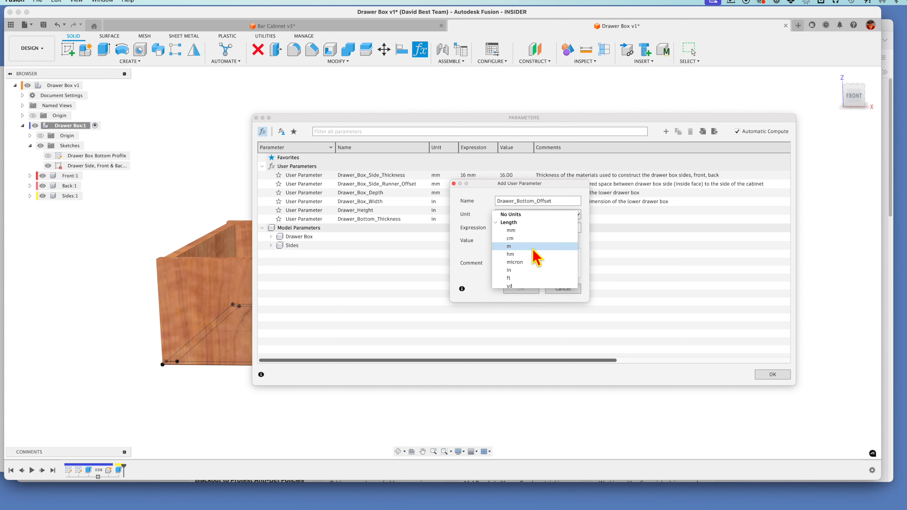
click(514, 270)
click(514, 227)
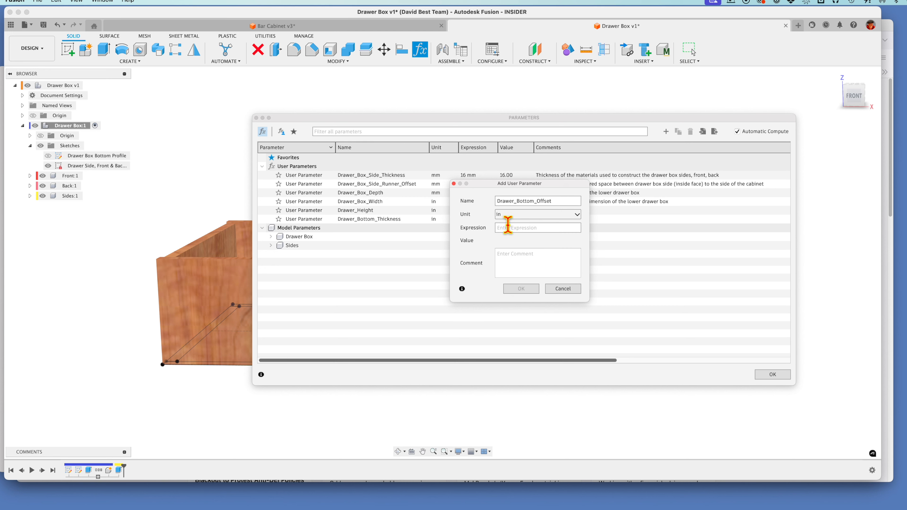
text(.5)
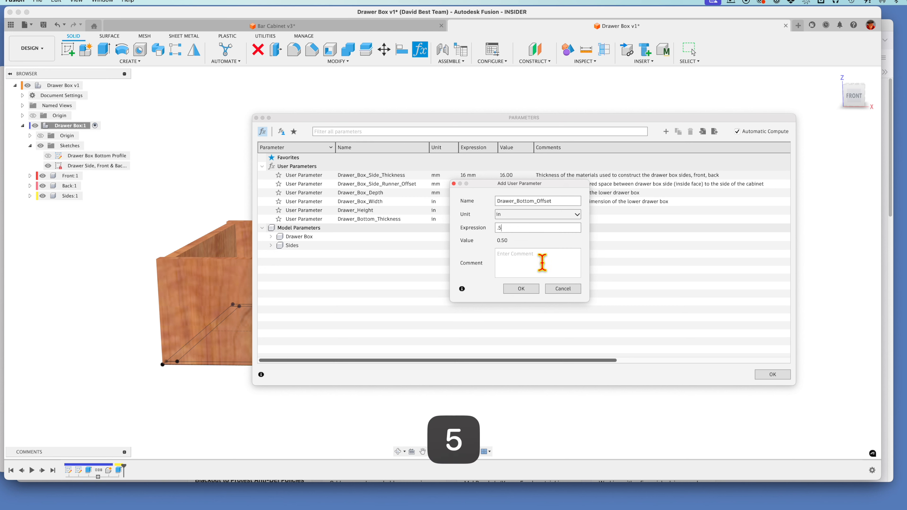
click(521, 289)
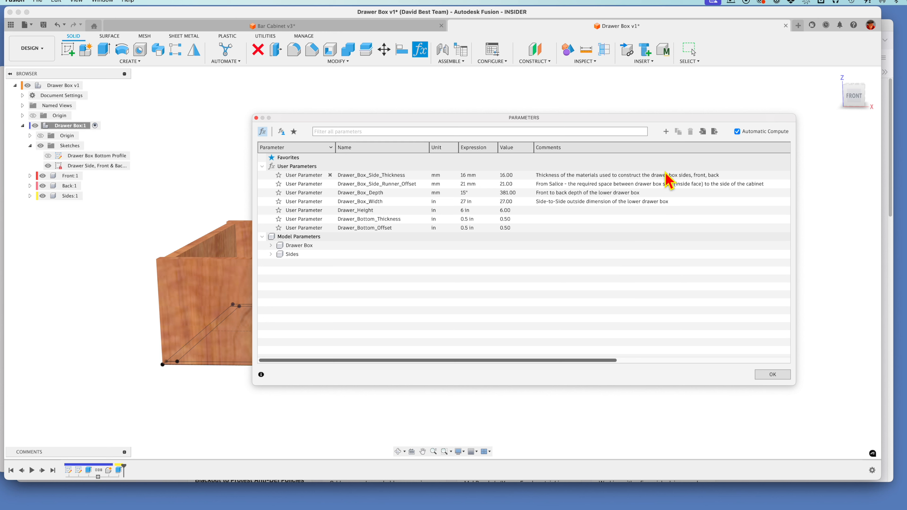
Add a user parameter Drawer_Bottom_Groove_Dado in inches with the expression .25 and finish editing the parameters
click(666, 132)
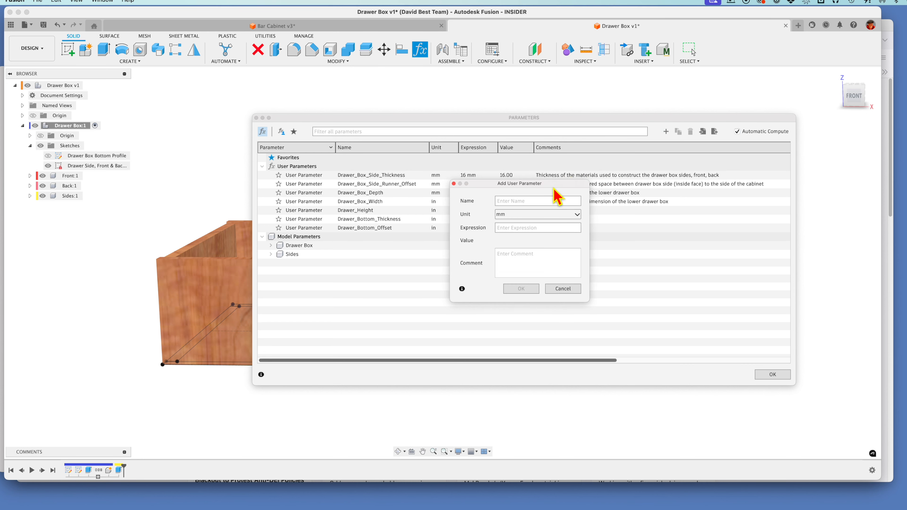
text(Drawer)
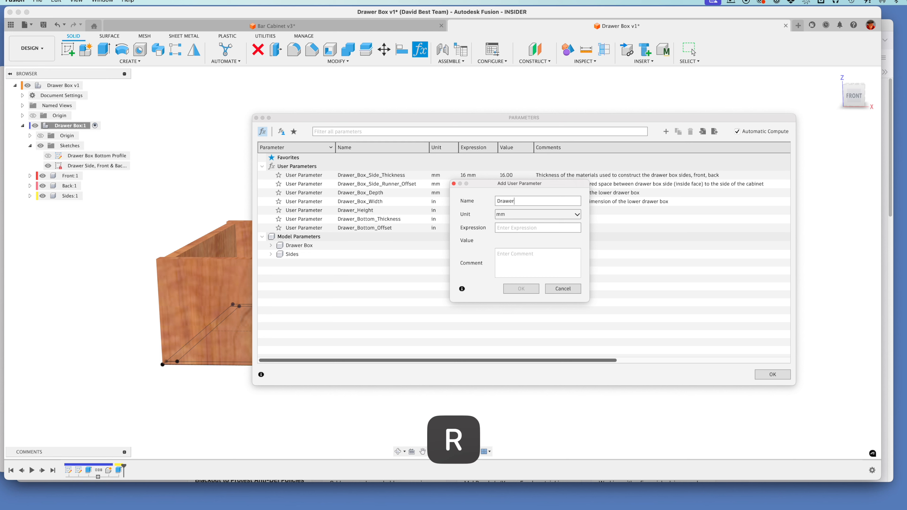
text(_Bottom)
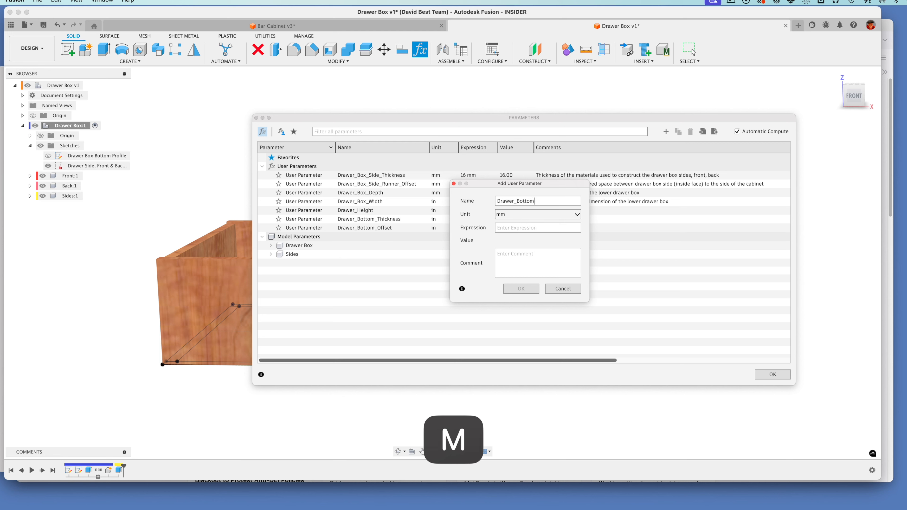
text(_Groov)
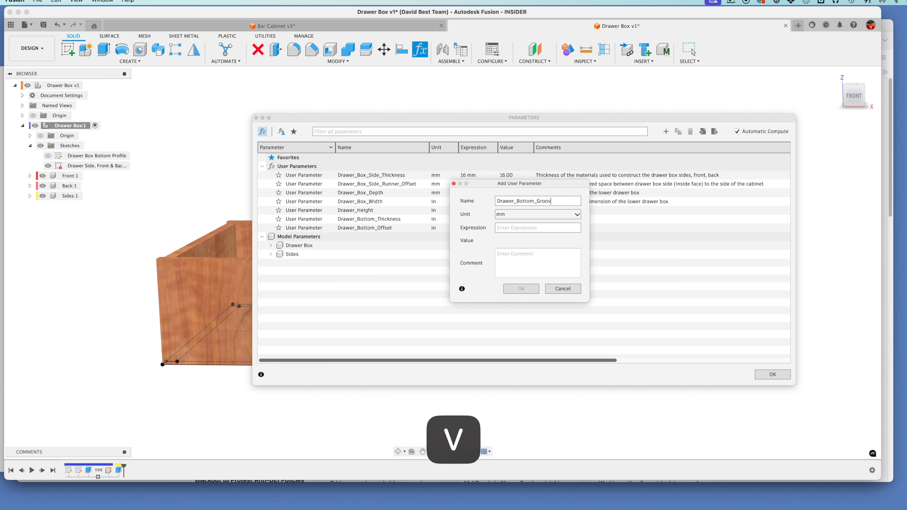
text(e_Dado)
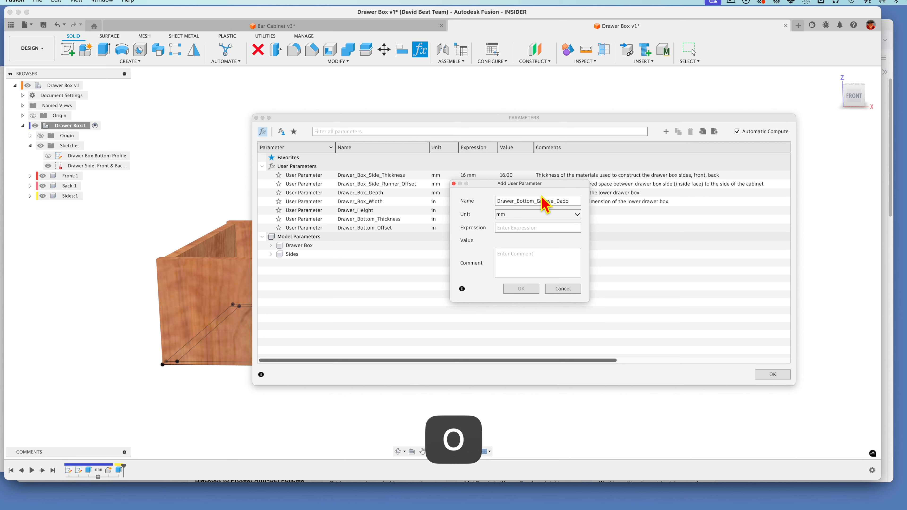
click(541, 215)
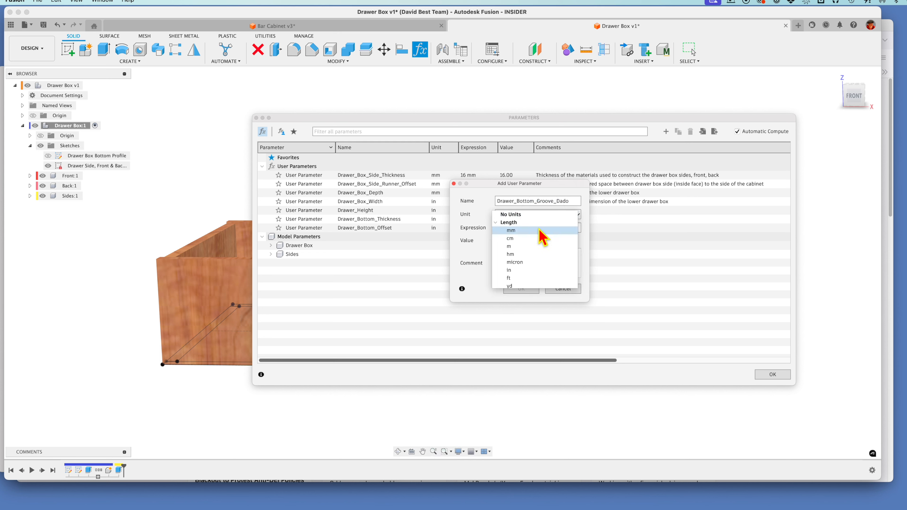
click(531, 274)
click(527, 227)
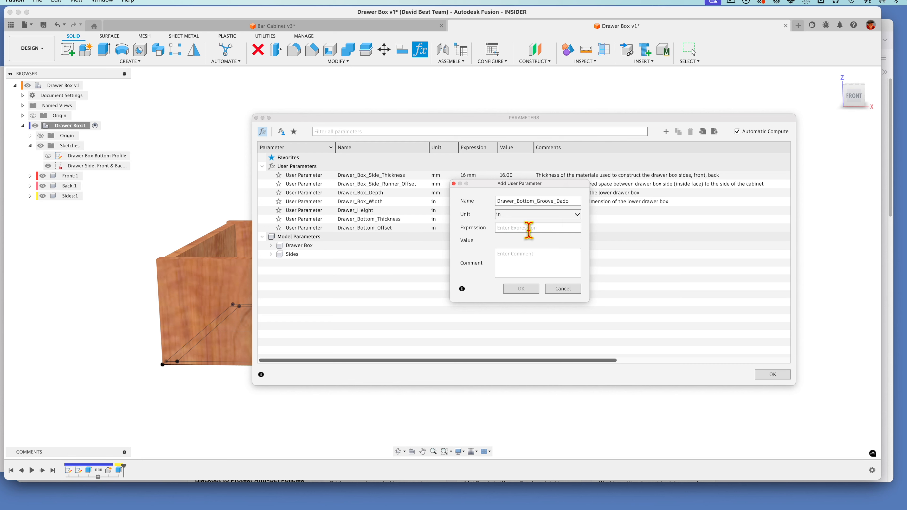
text(.25)
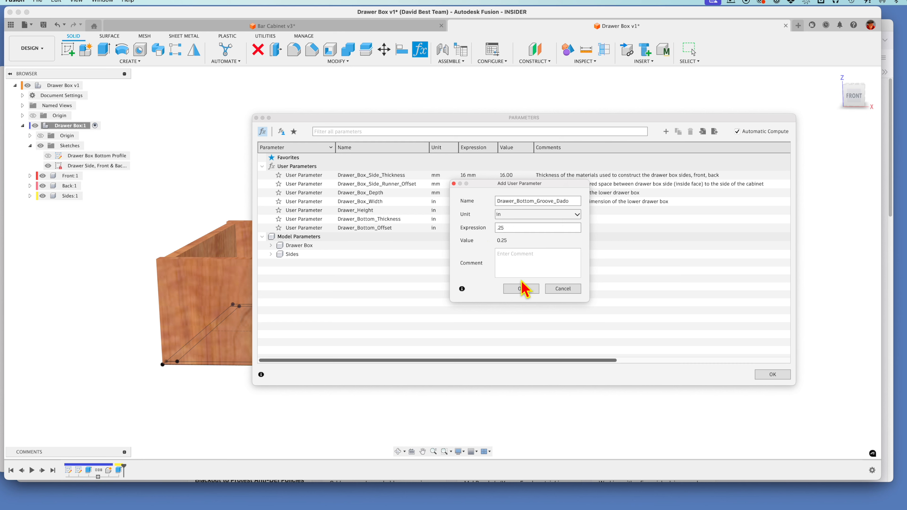
click(522, 288)
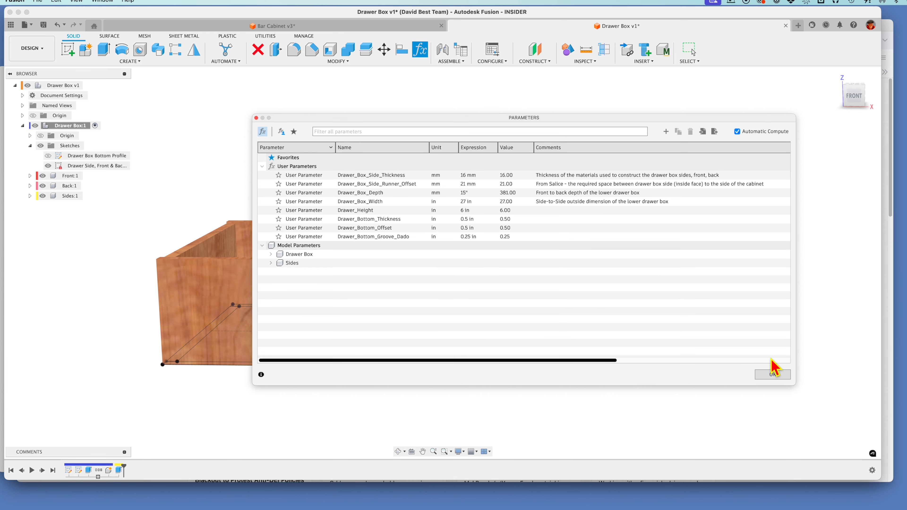
click(773, 375)
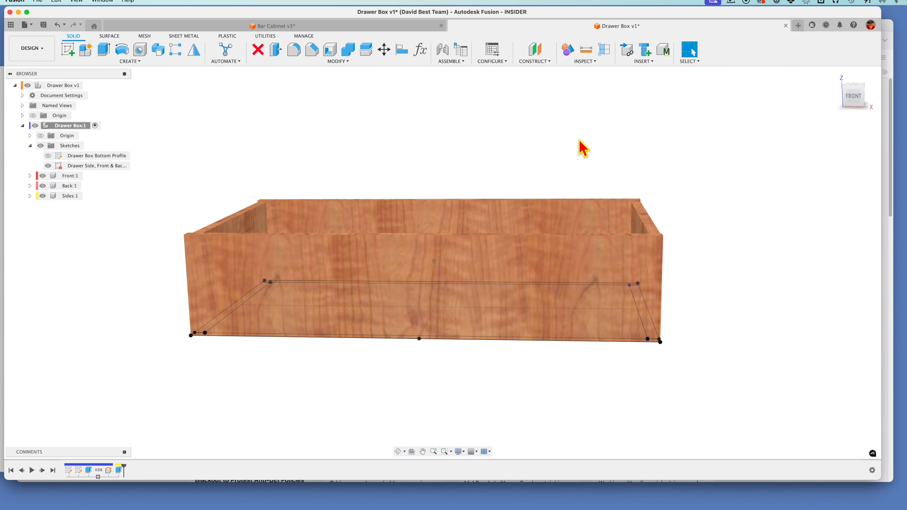
Create an offset plane above the front panel's sketch profile at a distance of Drawer_Bottom_Offset
click(550, 62)
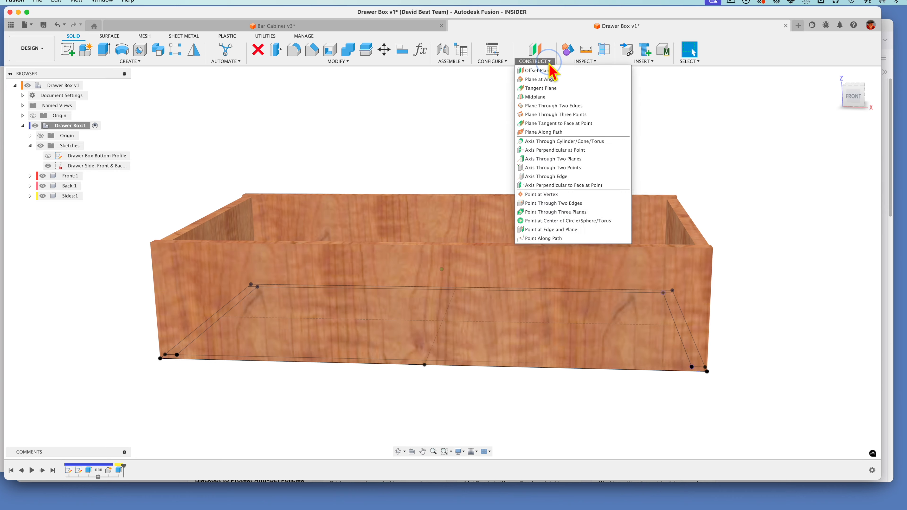
click(552, 70)
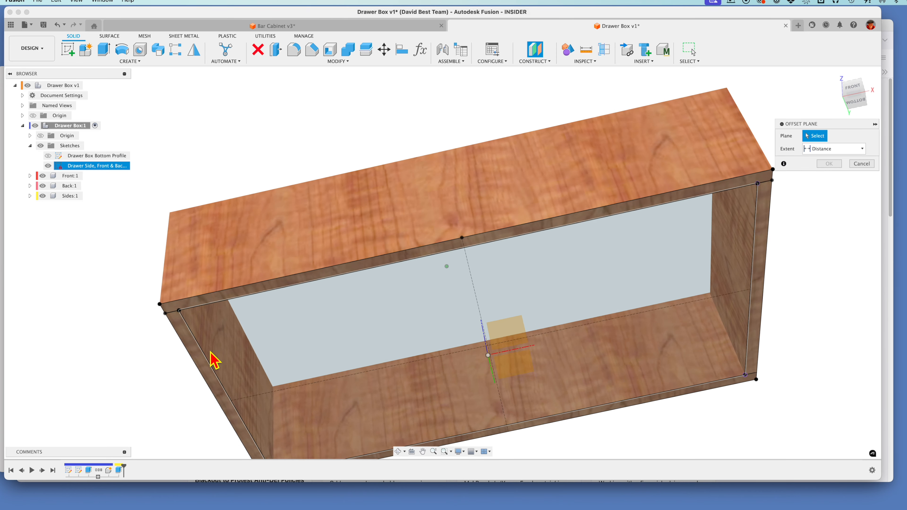
click(205, 310)
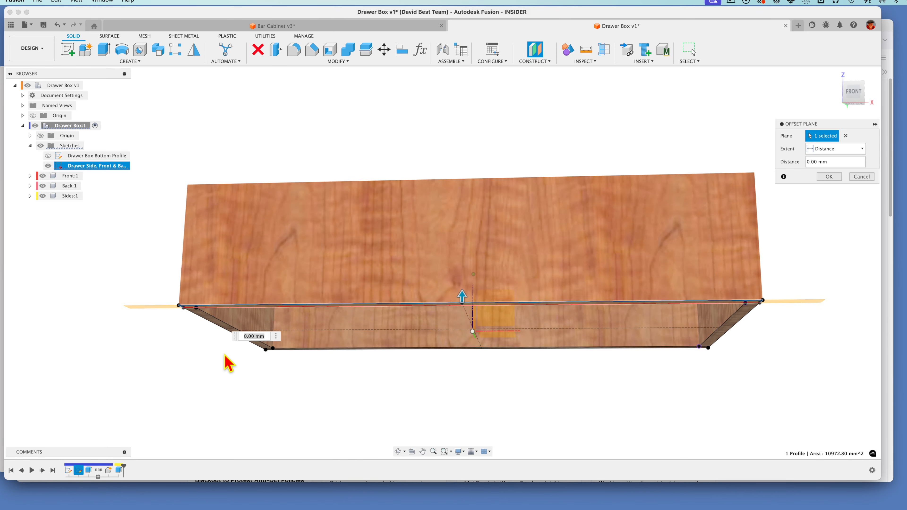
drag(451, 365, 440, 343)
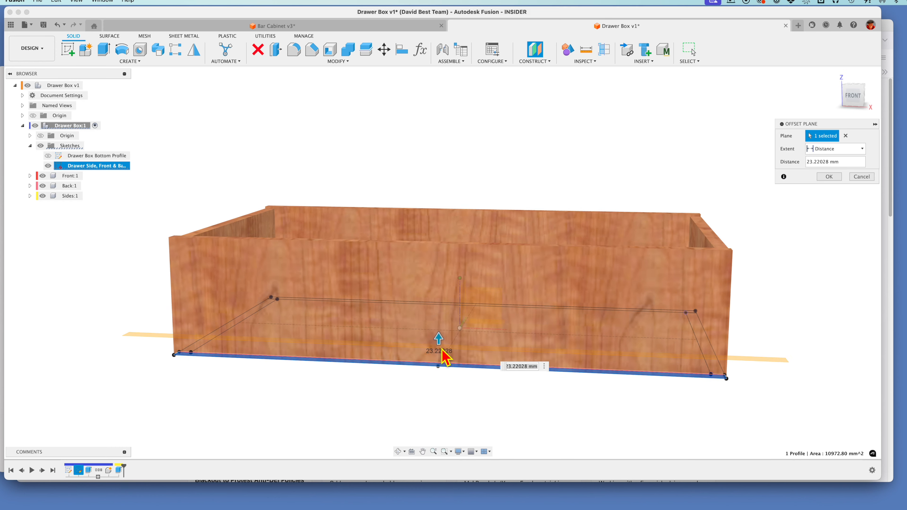
click(853, 161)
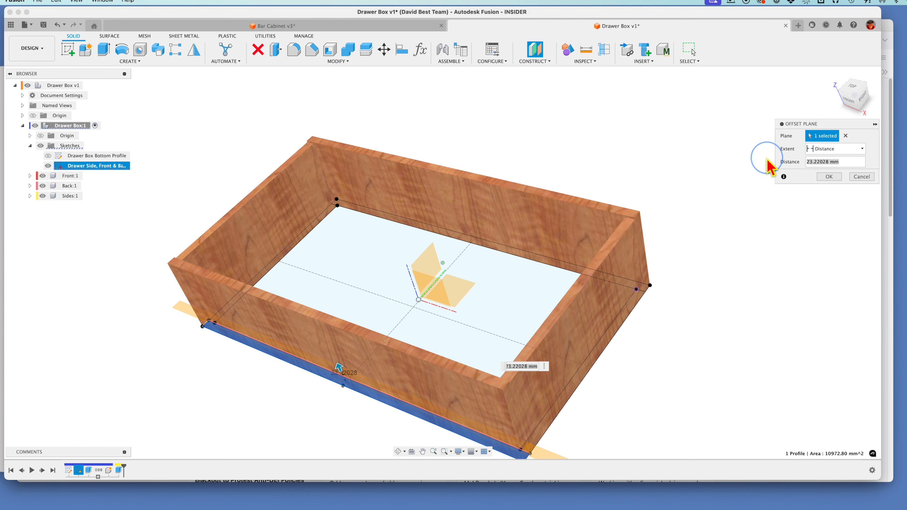
text(d)
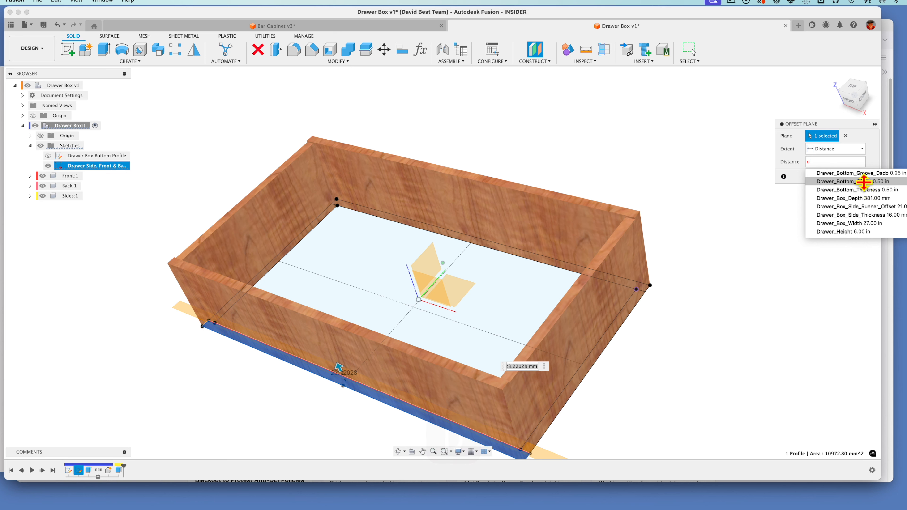
click(832, 181)
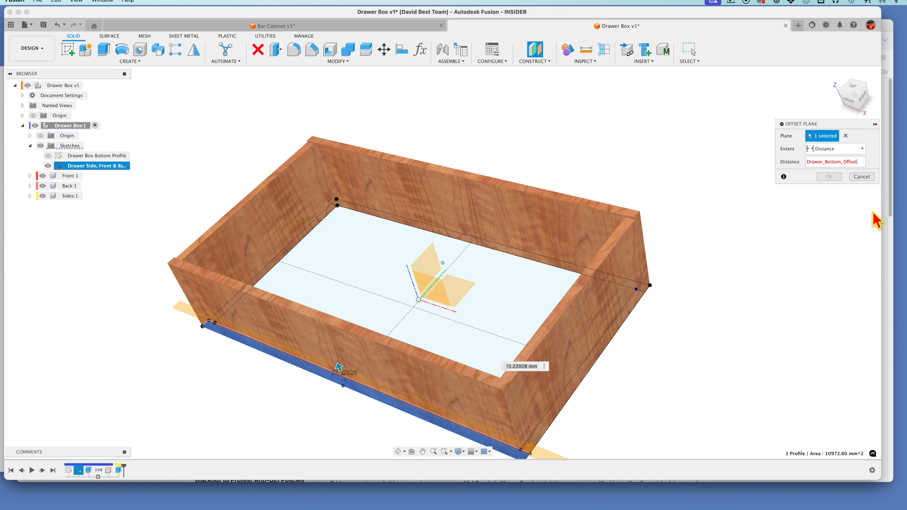
click(828, 177)
Enlarge the offset construction plane from its corner so it spans the whole drawer box footprint
shift+middle_drag(603, 406, 603, 437)
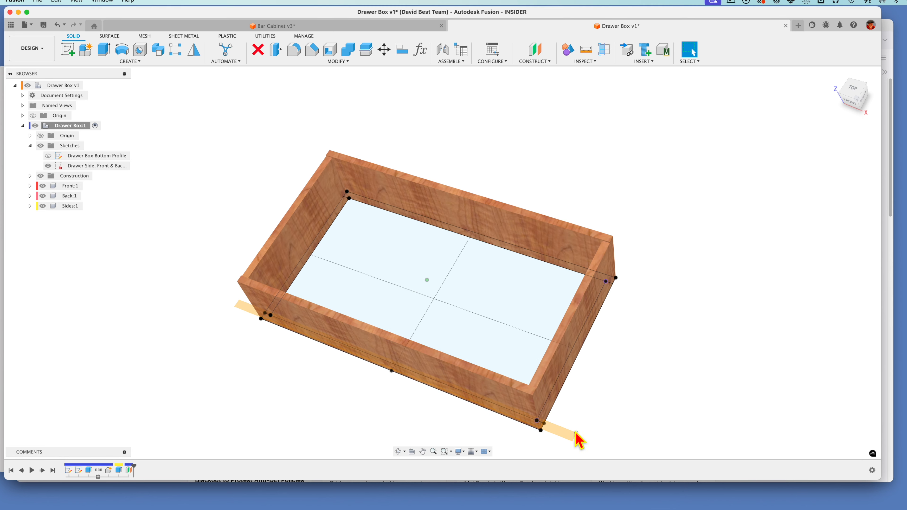
drag(577, 434, 673, 234)
shift+middle_drag(708, 252, 474, 237)
scroll(661, 334, up, 4)
scroll(496, 320, down, 3)
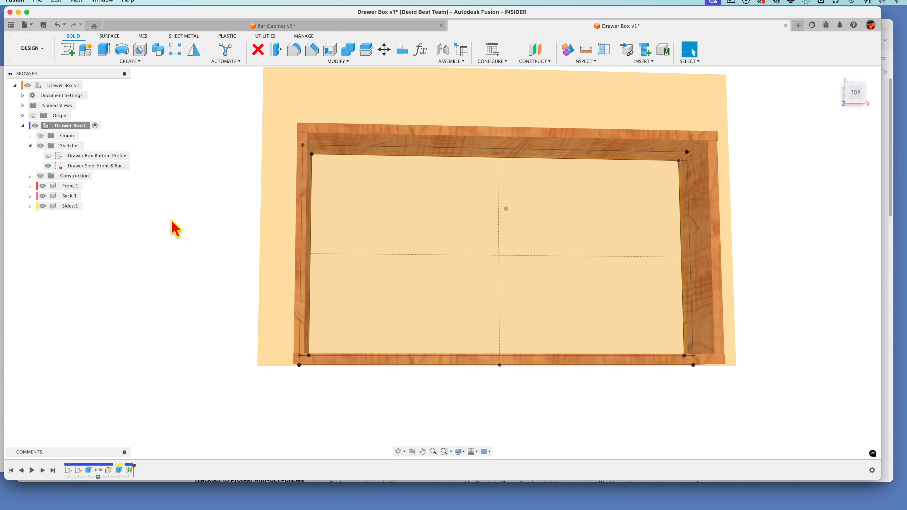
Show only the Drawer Box Bottom Profile sketch, hiding the side, front and back sketch and the Front, Back and Sides components
click(48, 166)
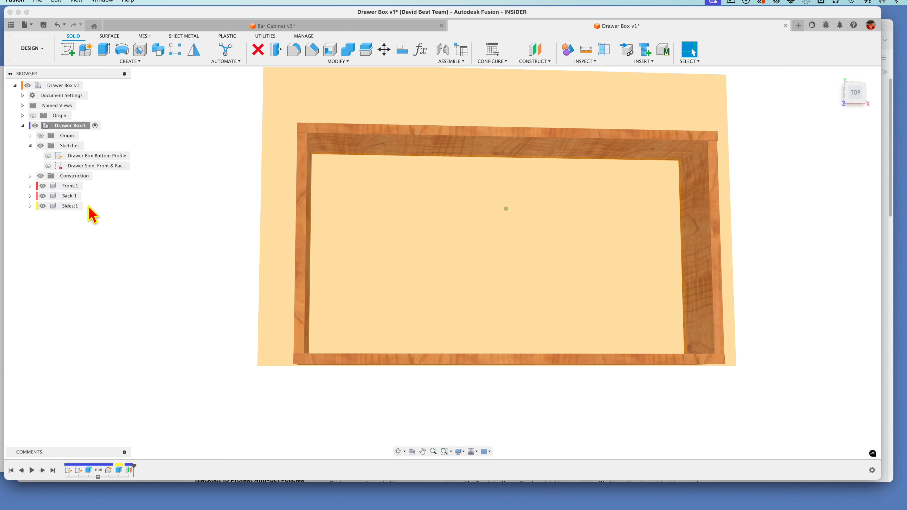
click(48, 155)
click(43, 186)
click(43, 196)
click(42, 205)
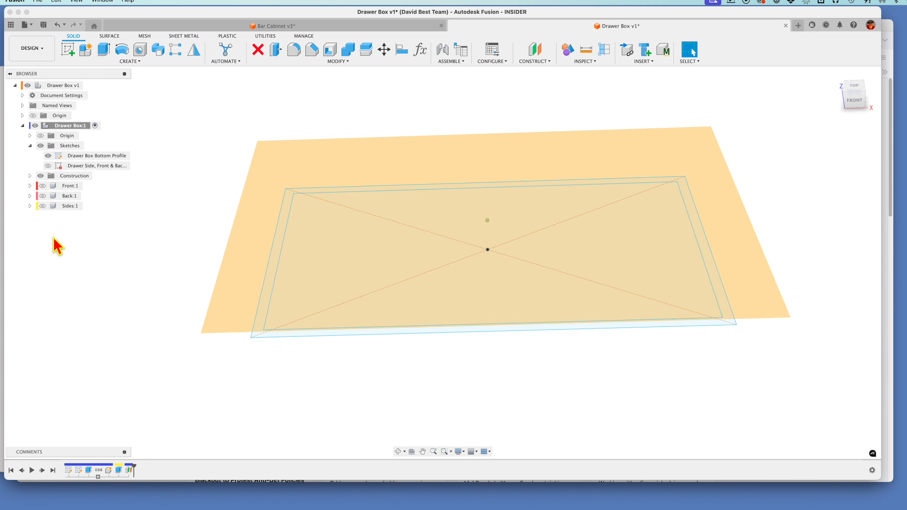
Start a sketch on the offset plane and project the inner rectangle of the Drawer Box Bottom Profile into it
click(67, 49)
click(321, 136)
key(p)
click(393, 214)
key(Return)
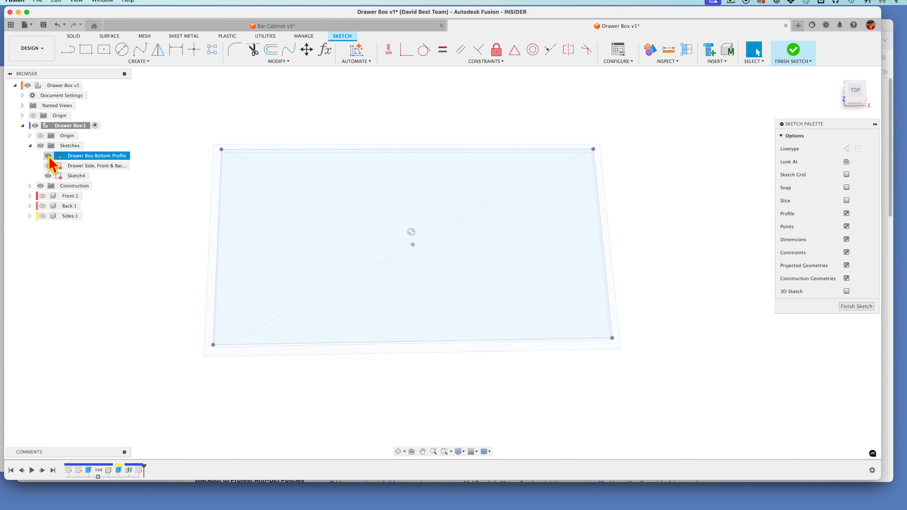
Hide the Drawer Box Bottom Profile sketch and convert the projected rectangle to construction lines
click(48, 156)
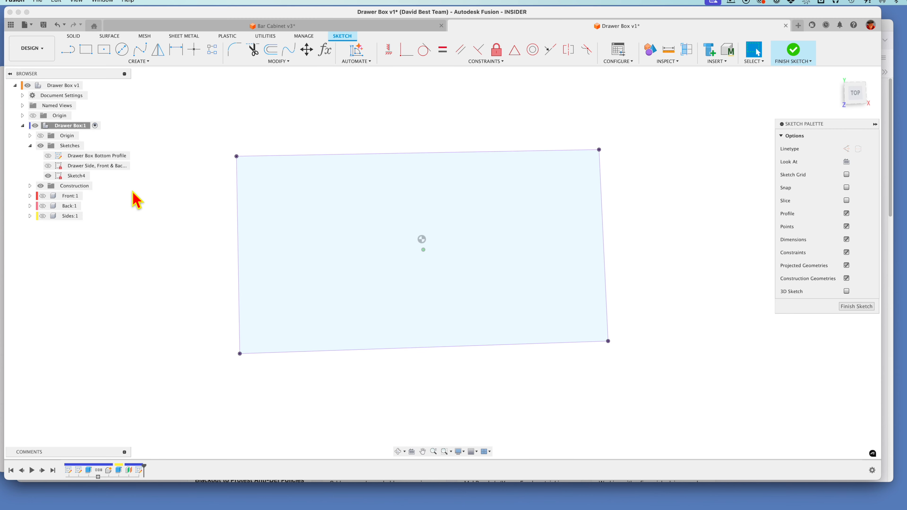
drag(187, 123, 675, 431)
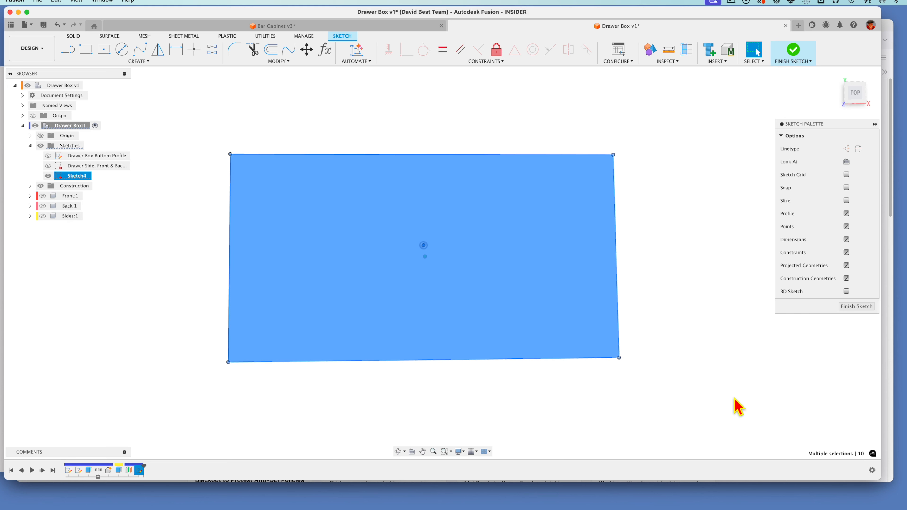
click(846, 149)
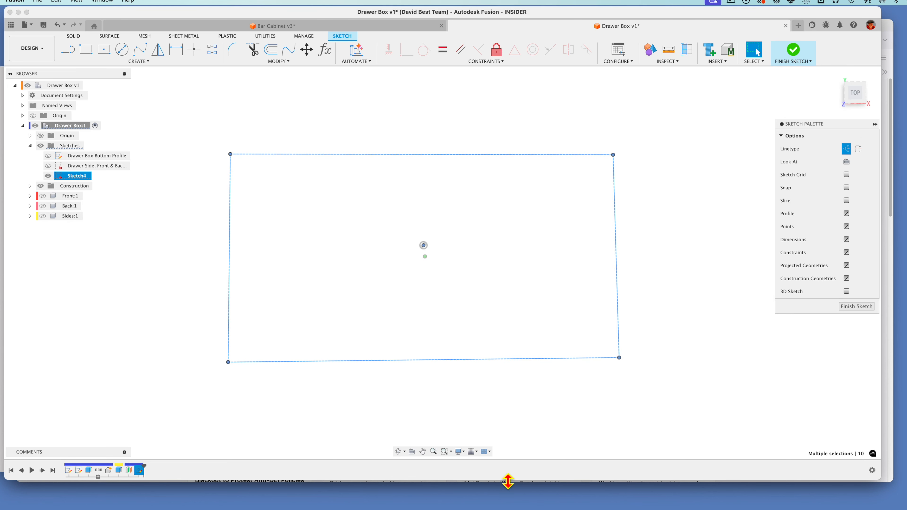
click(663, 408)
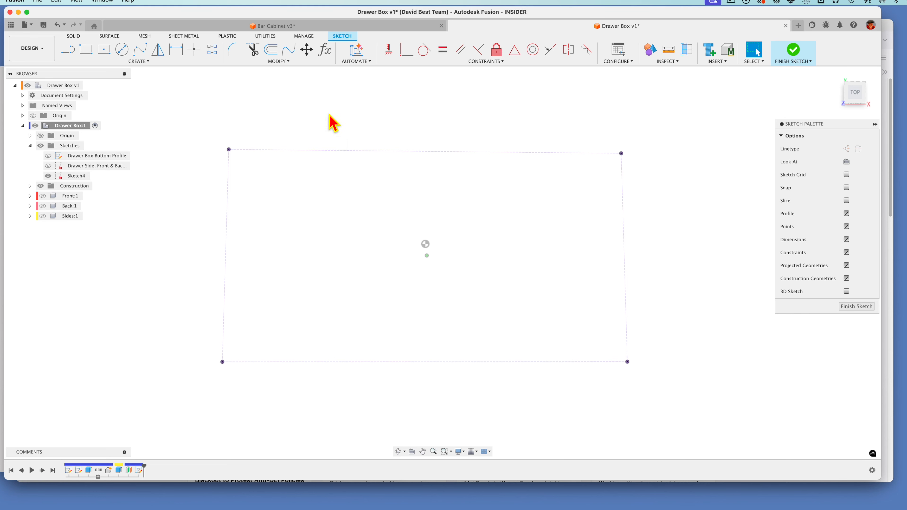
Start an offset of the projected construction rectangle, pulling the copy outward about 11.8 mm
click(278, 62)
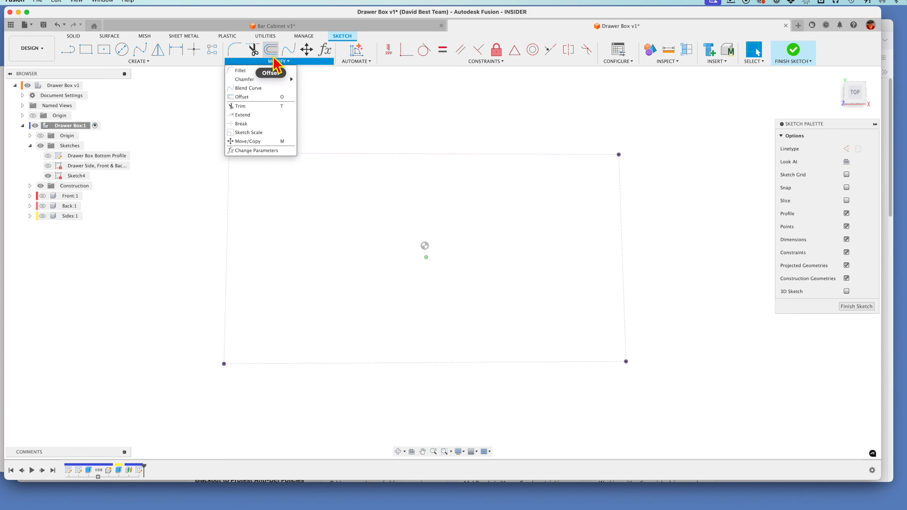
click(272, 53)
click(376, 154)
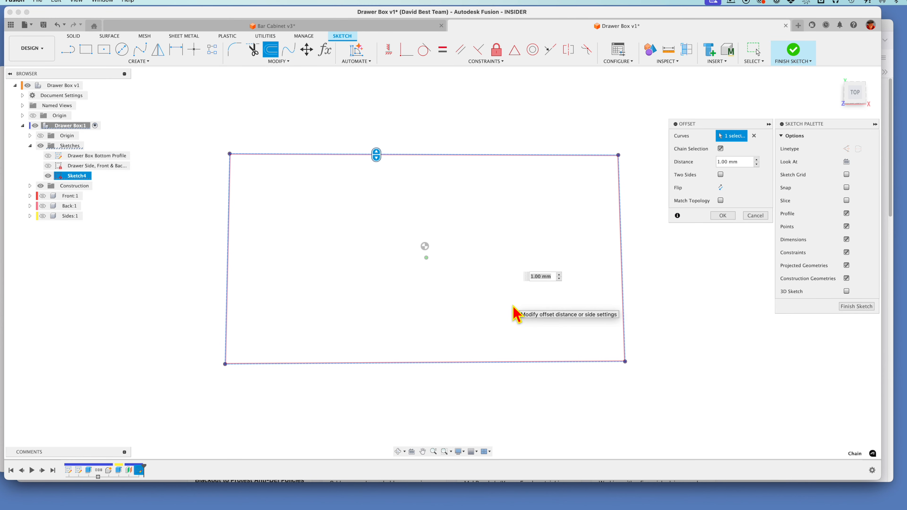
drag(373, 155, 374, 144)
Set the rectangle's offset distance to the Drawer_Bottom_Groove_Dado parameter
click(736, 162)
double_click(738, 161)
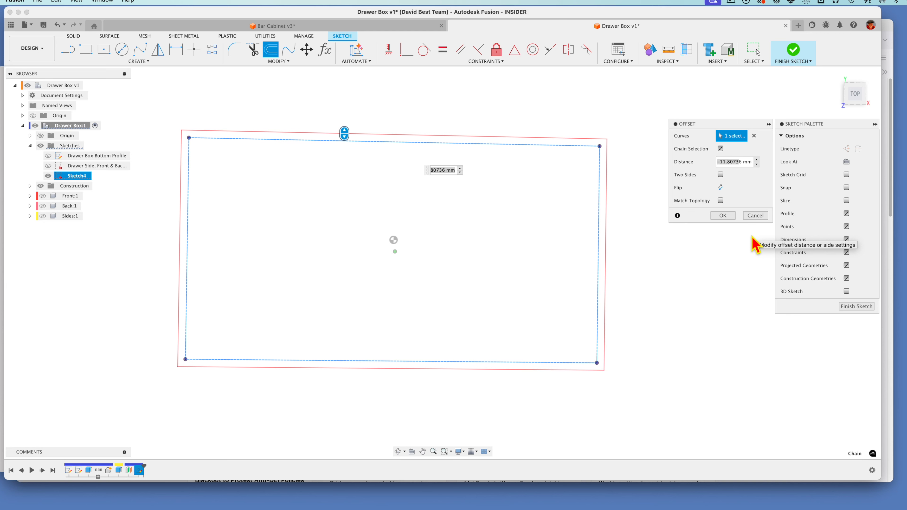
text(d)
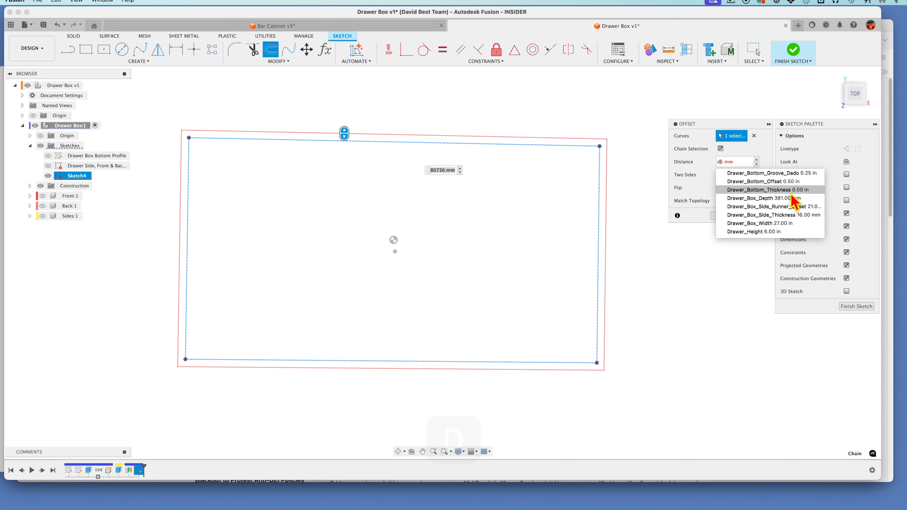
key(Return)
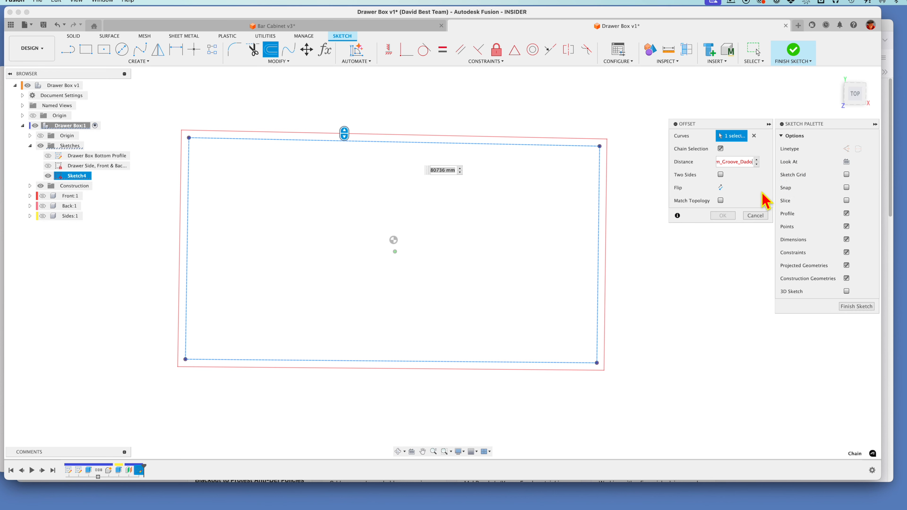
click(720, 162)
drag(721, 163, 681, 168)
click(746, 165)
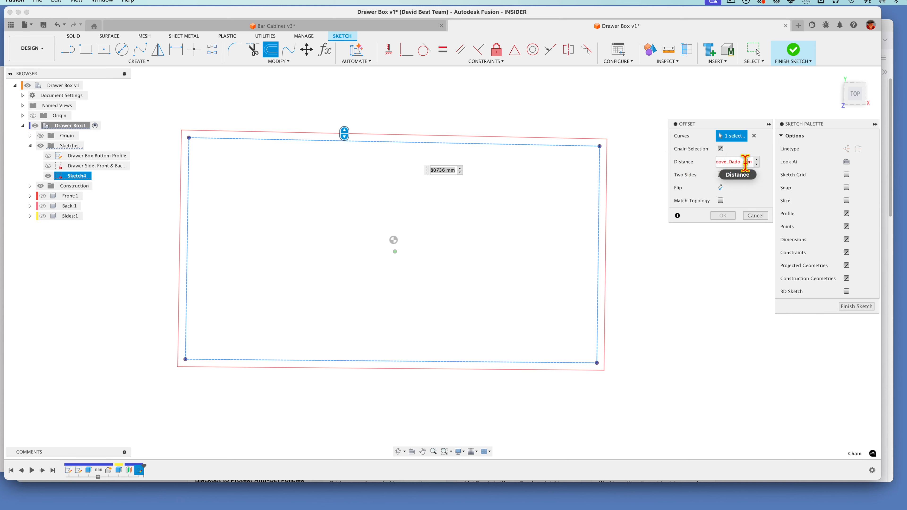
key(super+a)
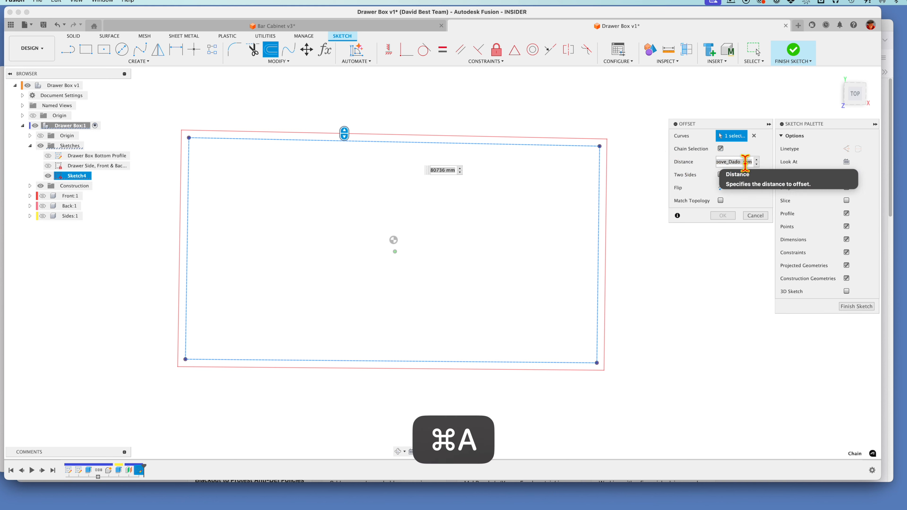
text(Drawer_Bottom_Groove_Dado)
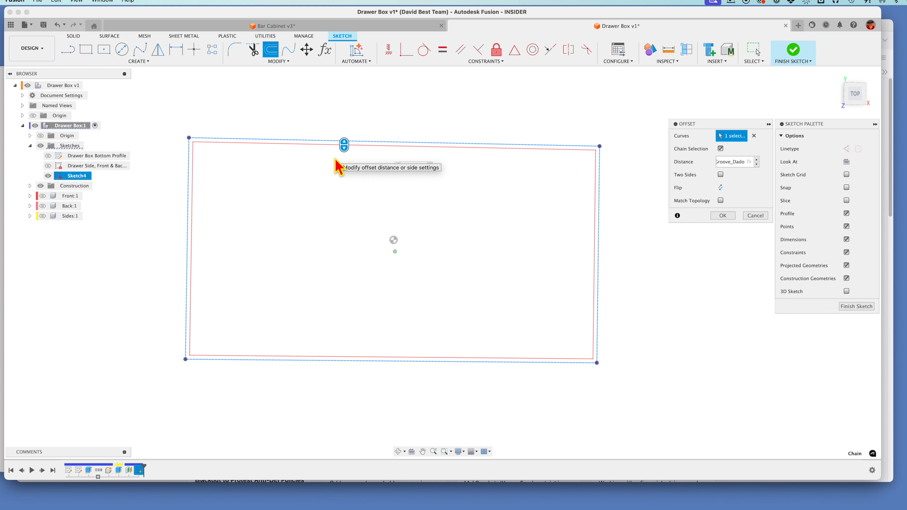
Make the offset distance negative, -Drawer_Bottom_Groove_Dado, to place the copy outside the projected rectangle, and apply it
drag(735, 164, 704, 165)
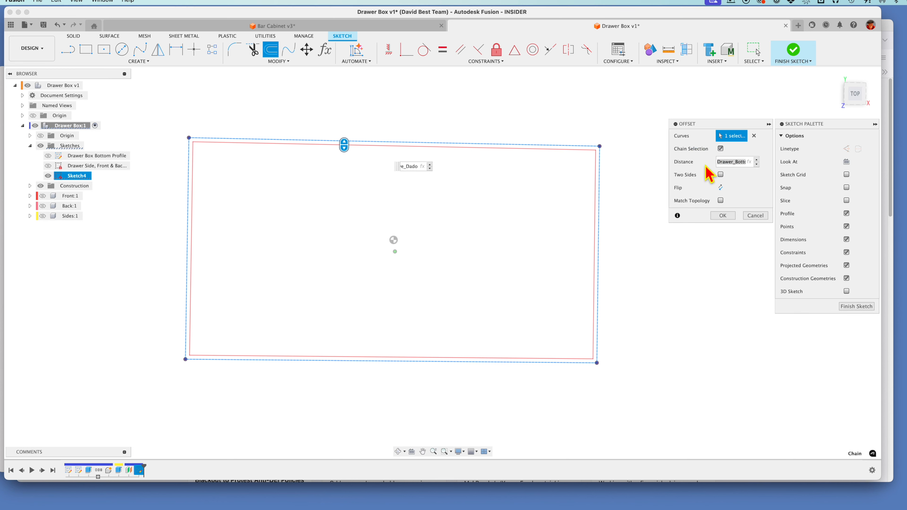
click(716, 162)
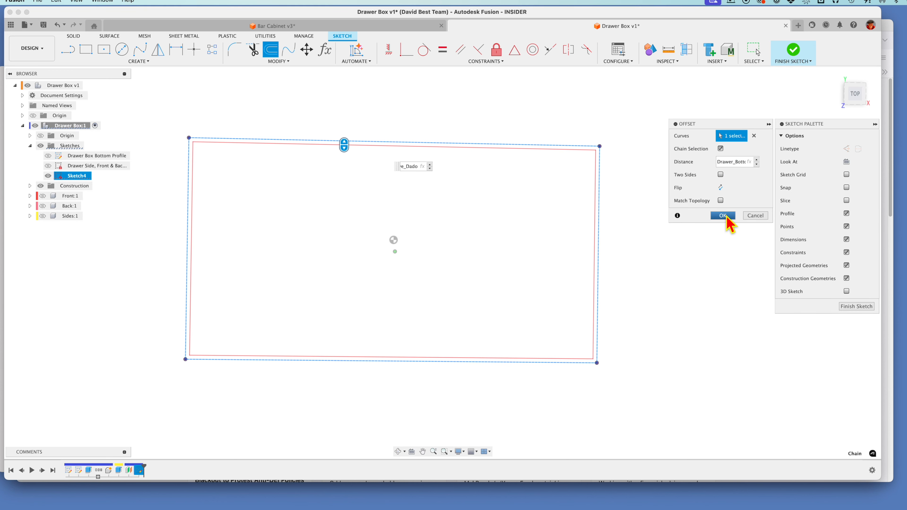
text(-)
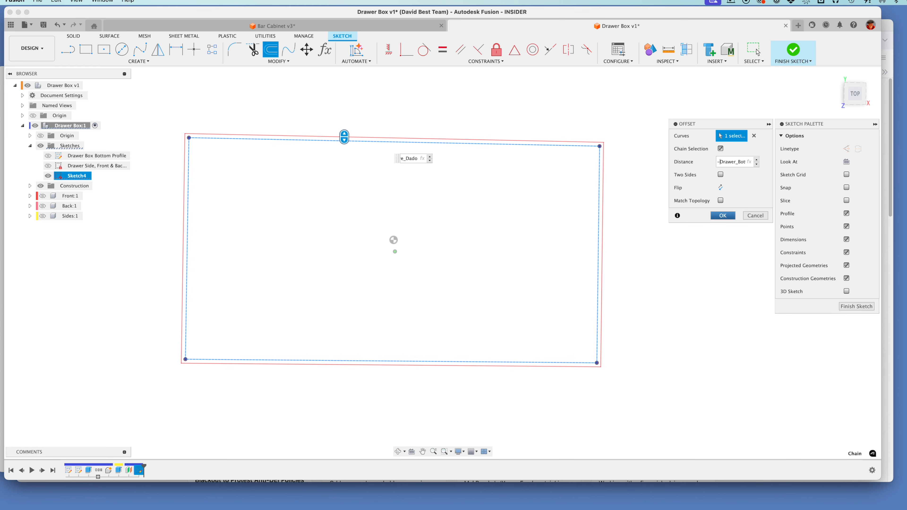
click(722, 216)
Extrude the offset rectangle profile by Drawer_Bottom_Thickness as a new component
key(e)
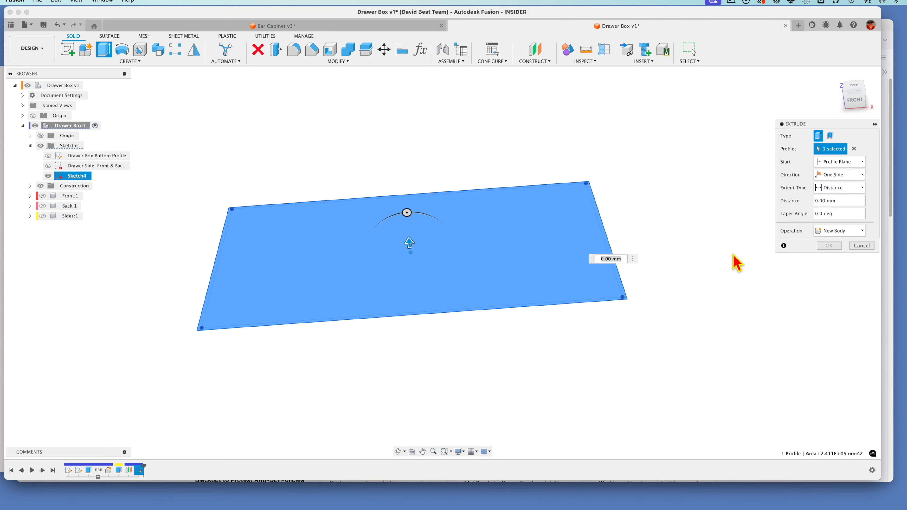
drag(844, 201, 782, 201)
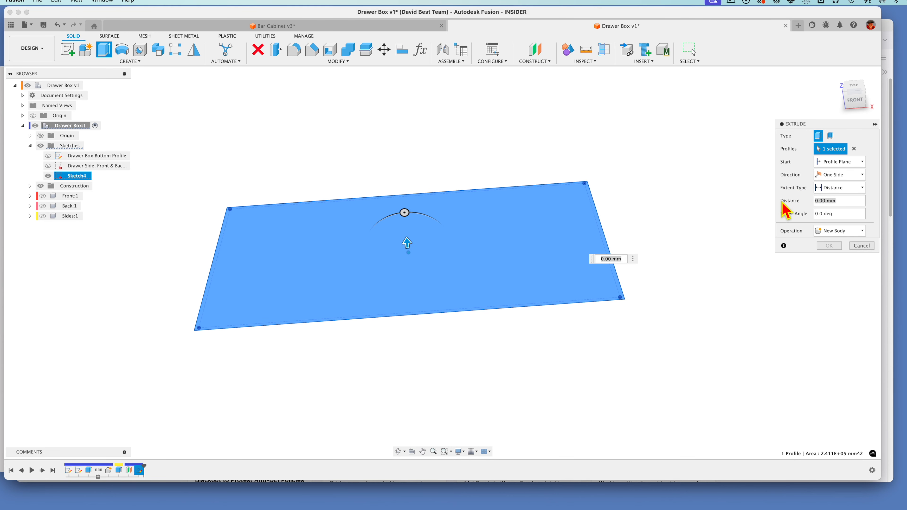
text(d)
click(857, 228)
click(840, 231)
click(839, 278)
click(837, 246)
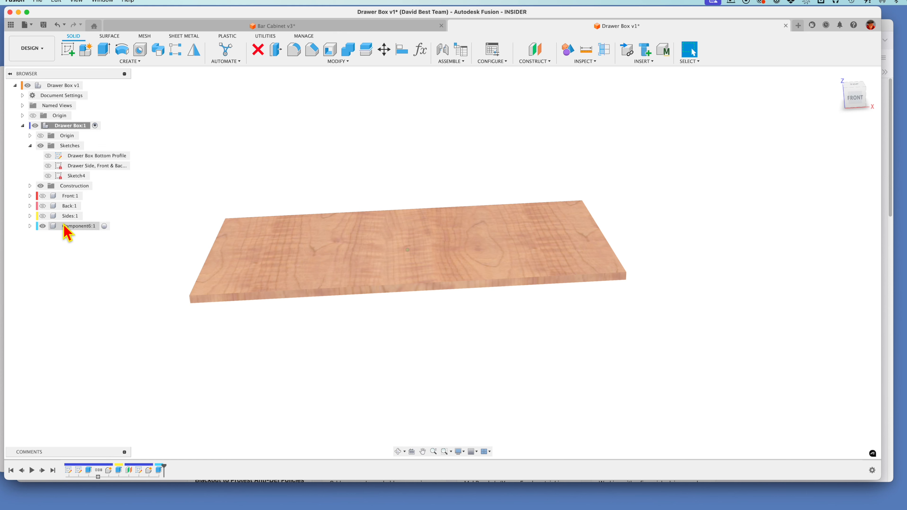
Rename the newly extruded panel component as Bottom
click(66, 227)
click(67, 227)
text(D)
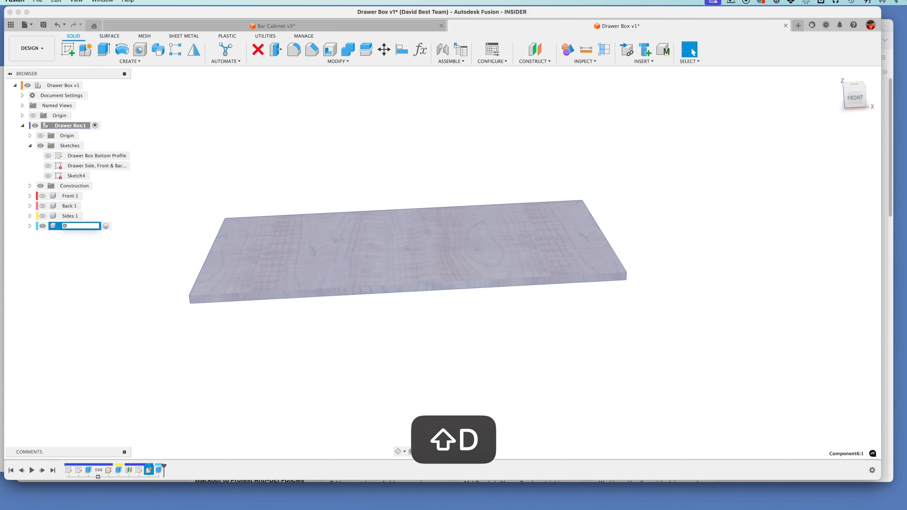
key(BackSpace)
text(Bottom)
key(Return)
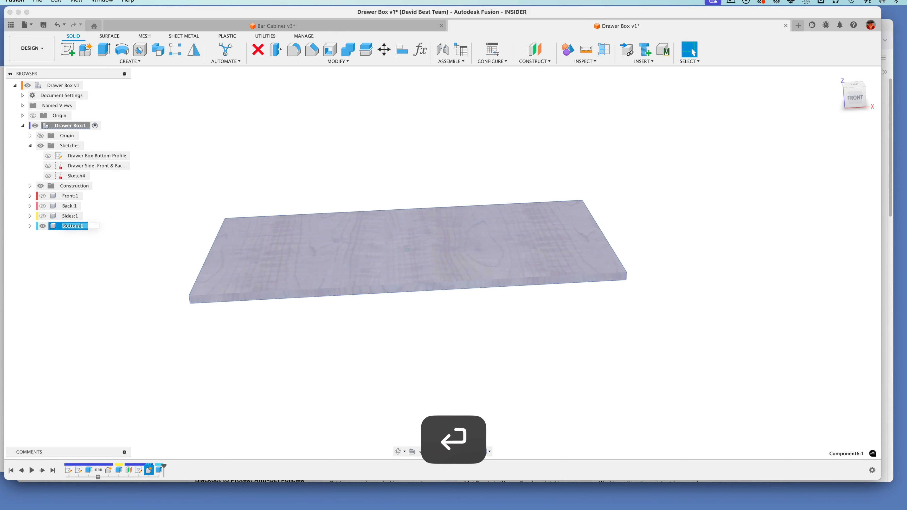
Show the Front, Back and Sides components again and turn on component colors
click(43, 195)
click(43, 206)
click(43, 216)
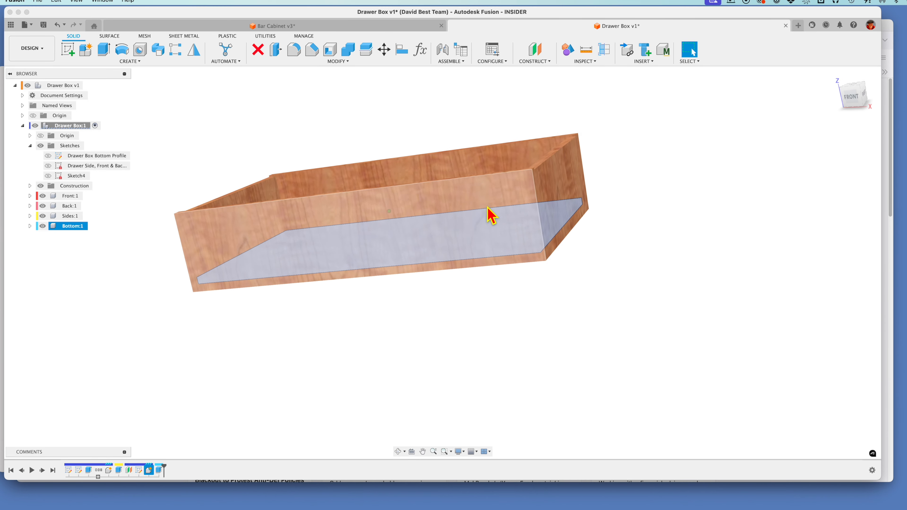
click(586, 61)
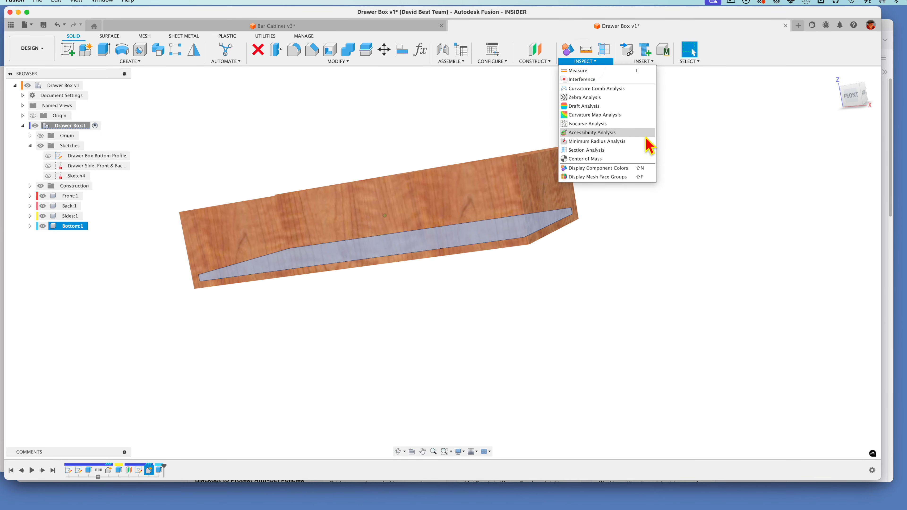
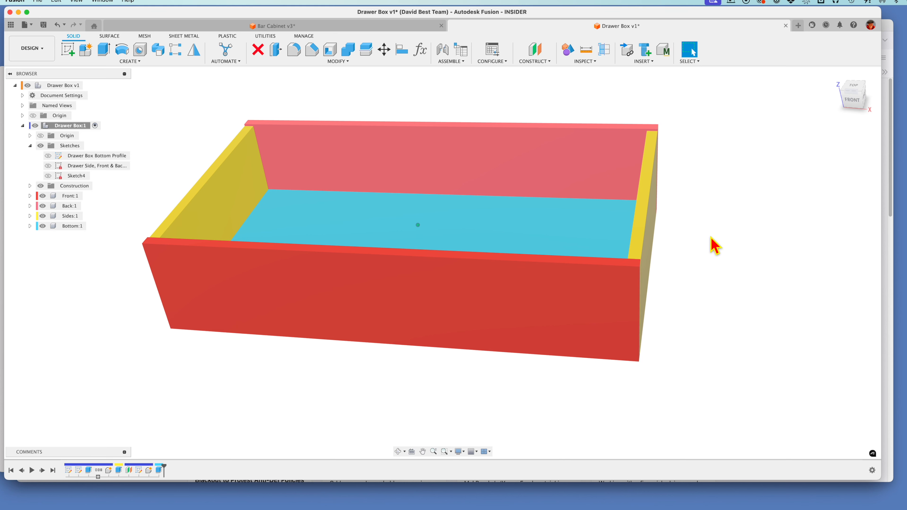
Cut the groove into the back panel by combining it with the Bottom body as tool, keeping the tool
click(347, 49)
click(464, 161)
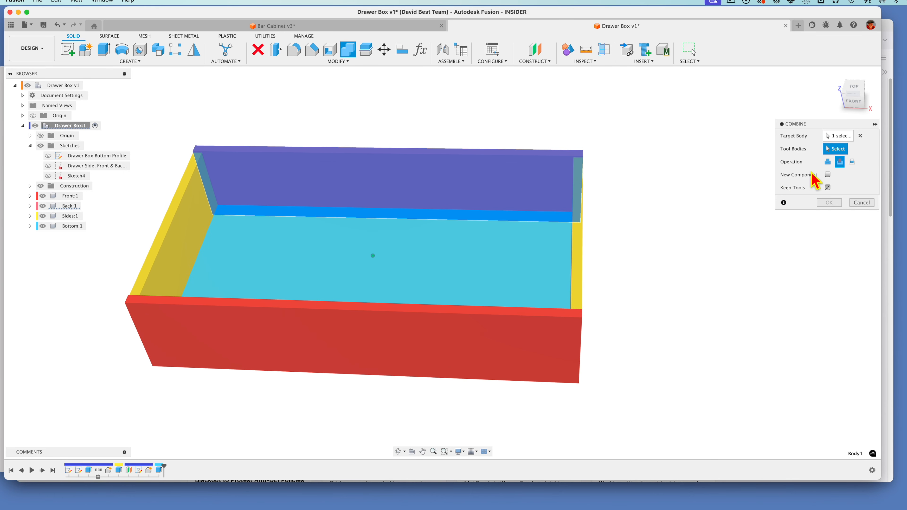
click(840, 162)
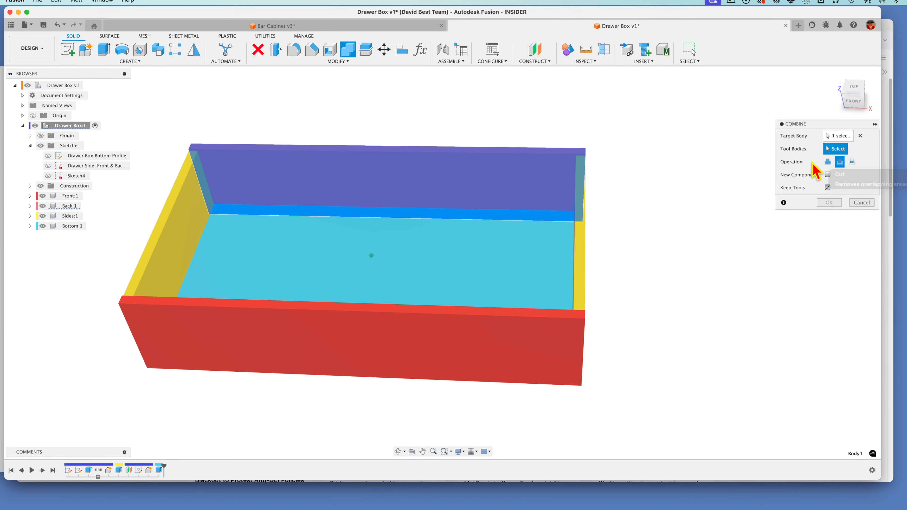
click(474, 259)
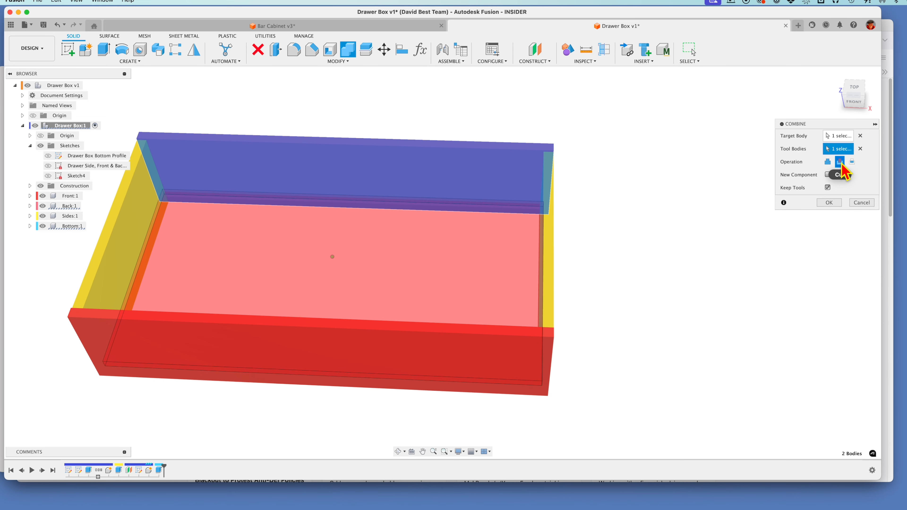
click(832, 202)
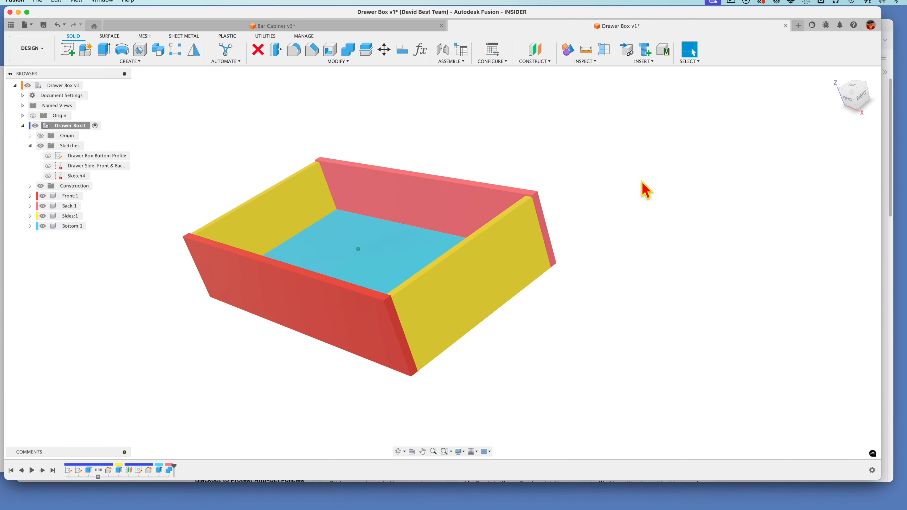
Examine how the bottom fits the front and back panels with a temporary section cut parallel to the drawer side
click(644, 61)
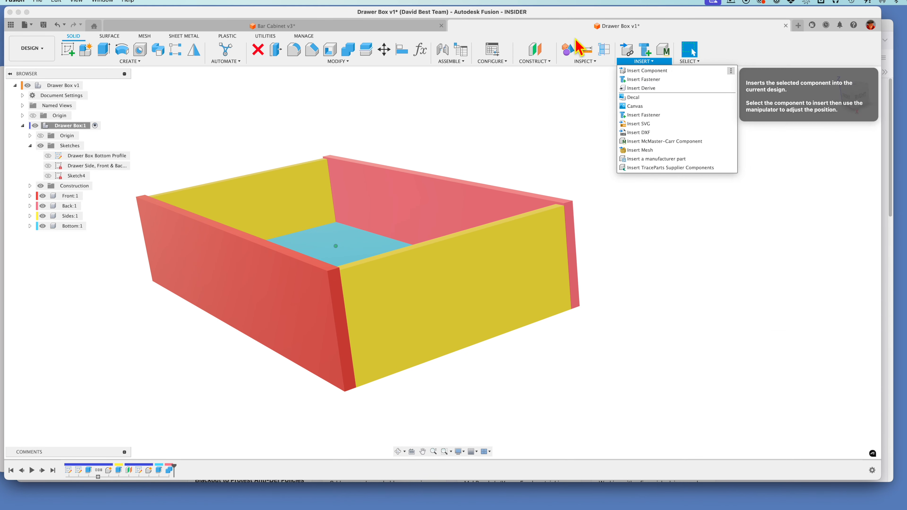
click(586, 61)
click(593, 150)
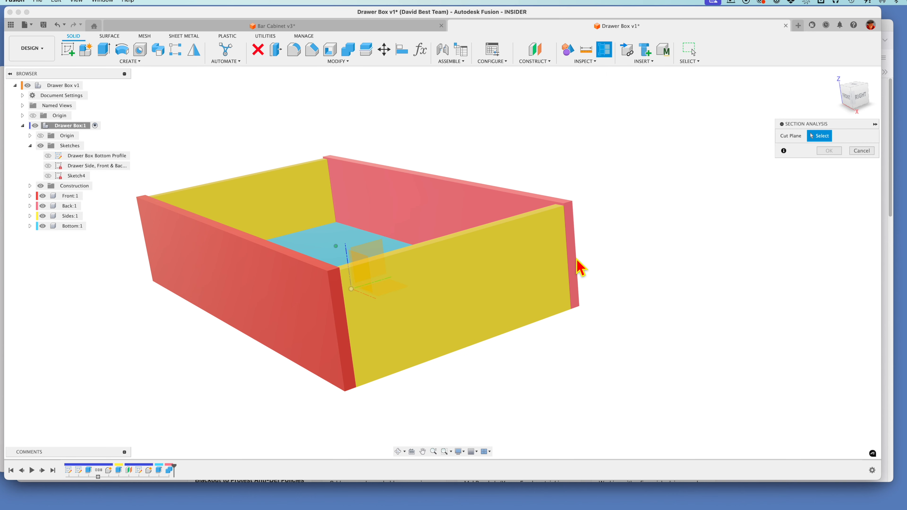
click(561, 296)
drag(561, 281, 542, 274)
shift+middle_drag(610, 276, 551, 301)
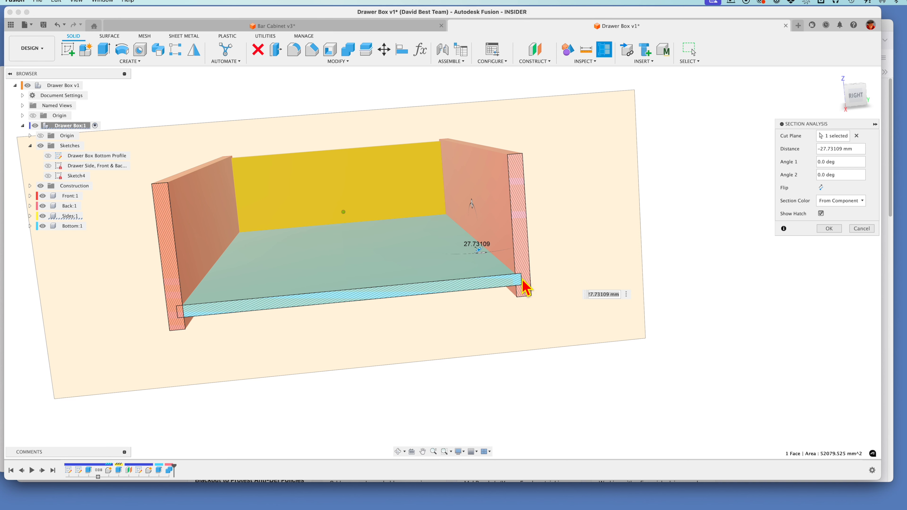
shift+middle_drag(195, 321, 500, 243)
click(859, 230)
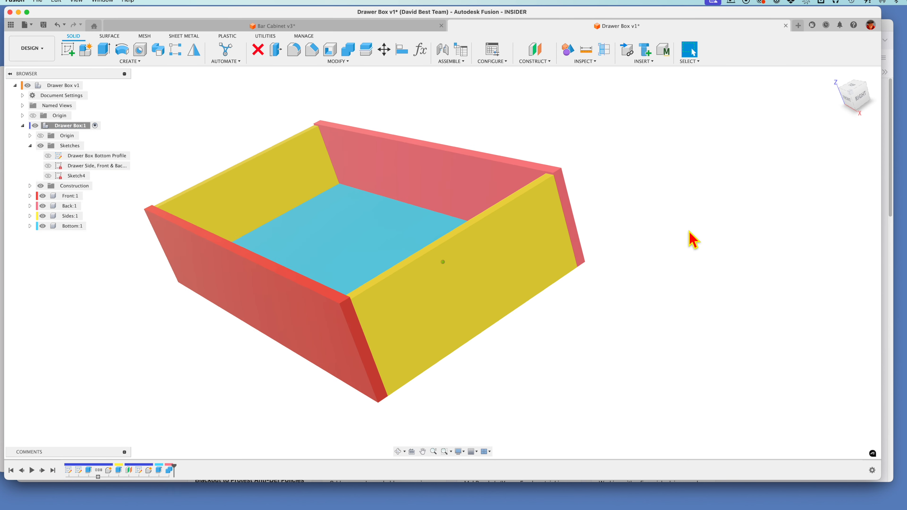
right_drag(684, 278, 698, 188)
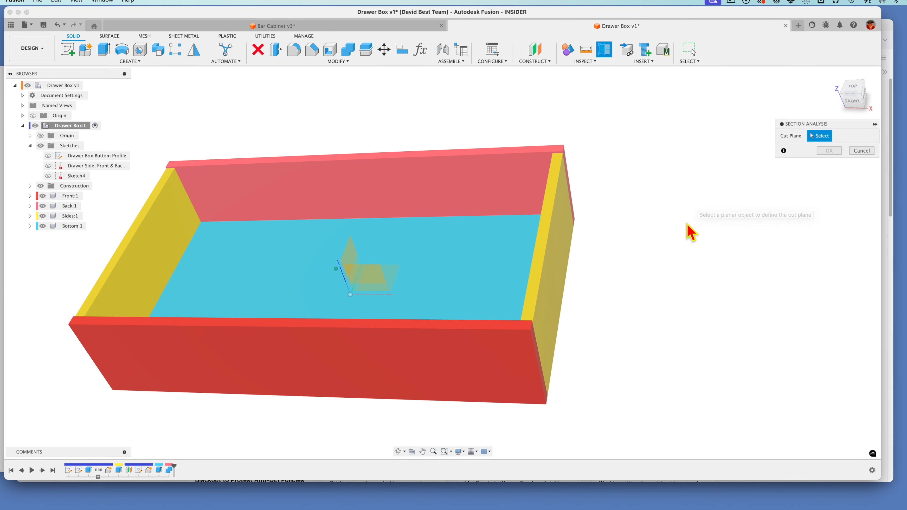
click(867, 151)
Cut the groove into the right side panel with a Combine cut, using the Bottom body as tool and keeping it
click(348, 49)
click(840, 162)
click(826, 188)
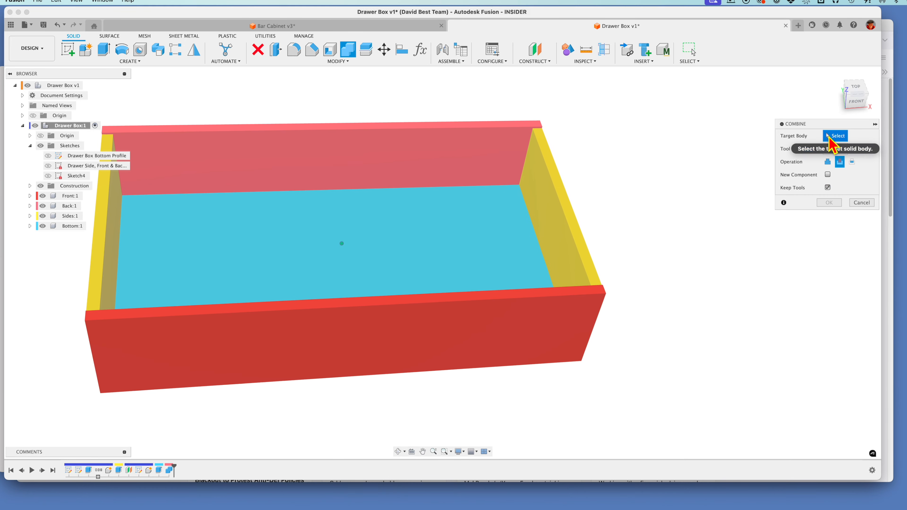
click(544, 188)
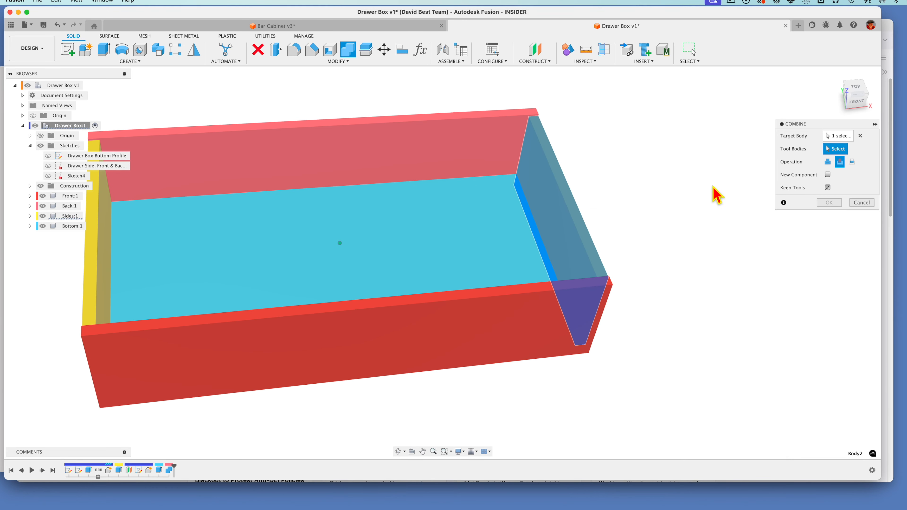
click(437, 214)
click(829, 203)
right_drag(699, 142, 713, 129)
click(862, 150)
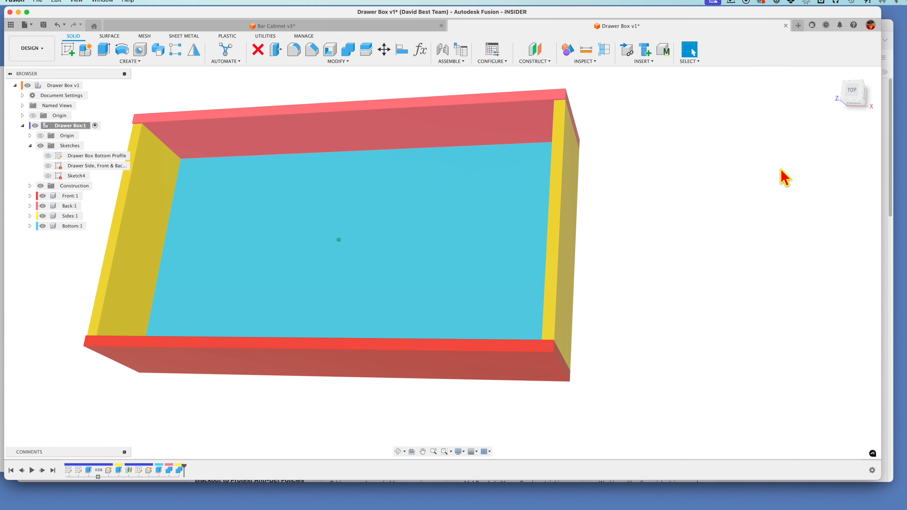
Cut the groove into the front panel with a Combine cut, using the Bottom body as tool and keeping it
click(348, 50)
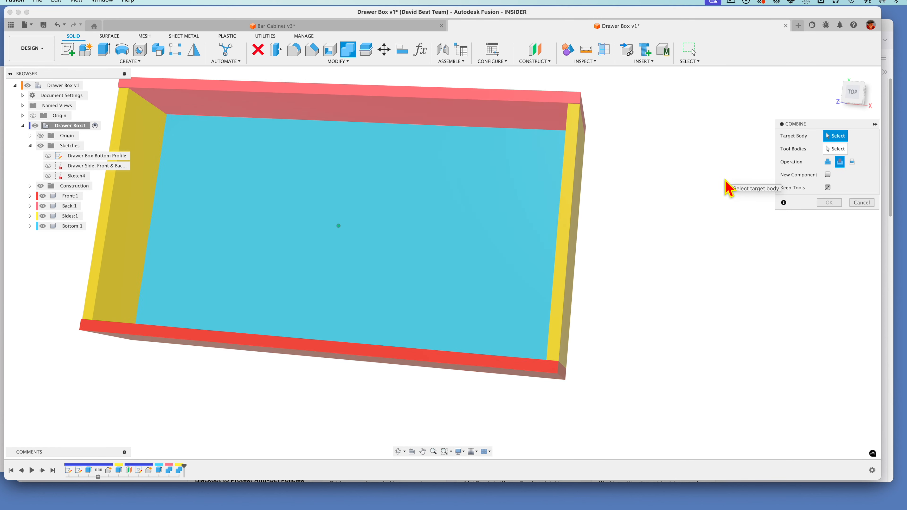
click(434, 365)
click(411, 304)
click(829, 203)
Cut the groove into the remaining side panel by combining it with the Bottom body as a kept tool
click(348, 50)
click(559, 247)
click(482, 258)
click(828, 202)
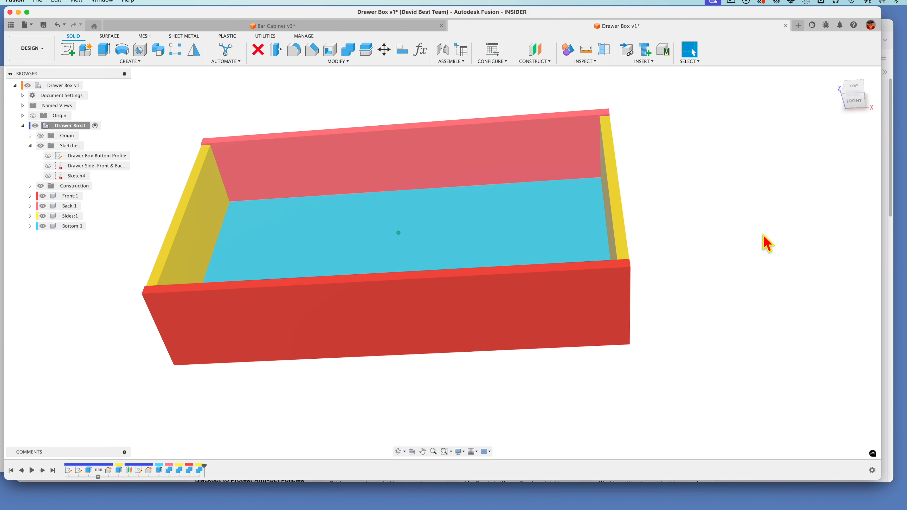
click(41, 228)
click(42, 226)
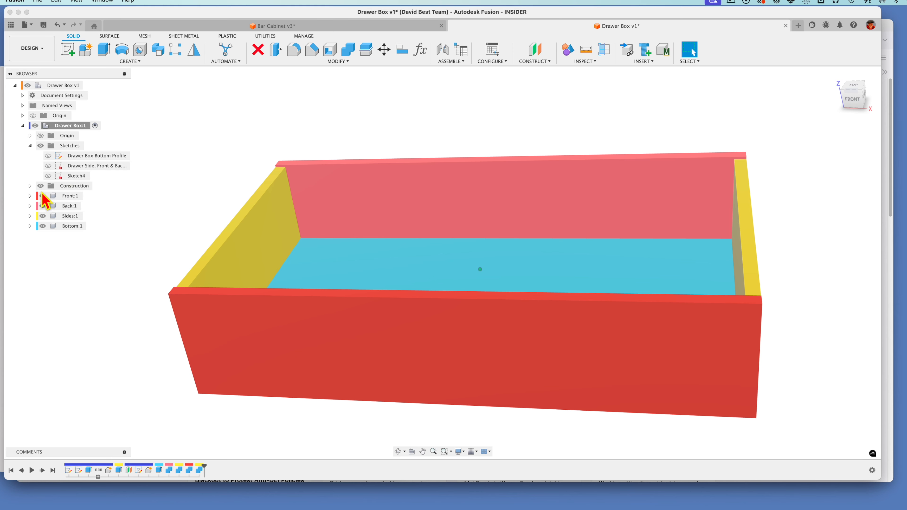
Rename the construction plane Plane1 as "Bottom Surface of Bottom Panel"
click(29, 185)
click(76, 195)
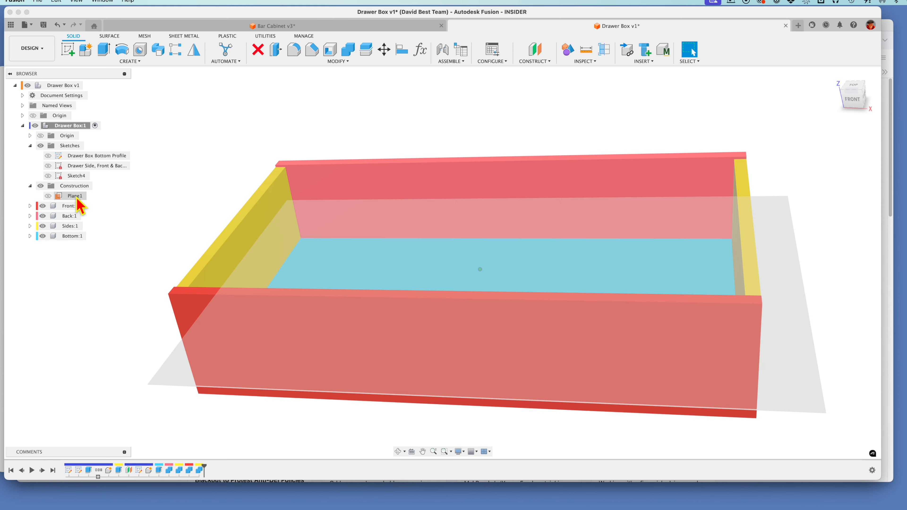
double_click(76, 196)
text(Bottom Surface of )
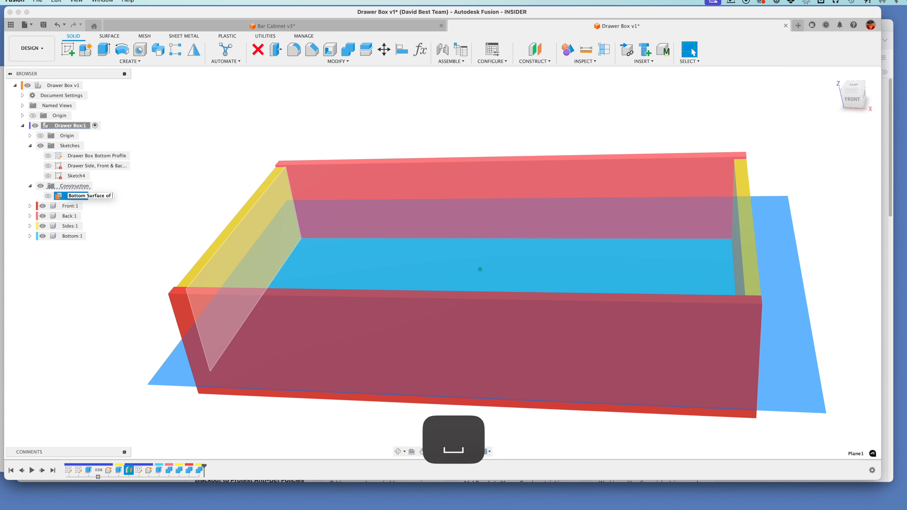
text(Bottom Panel)
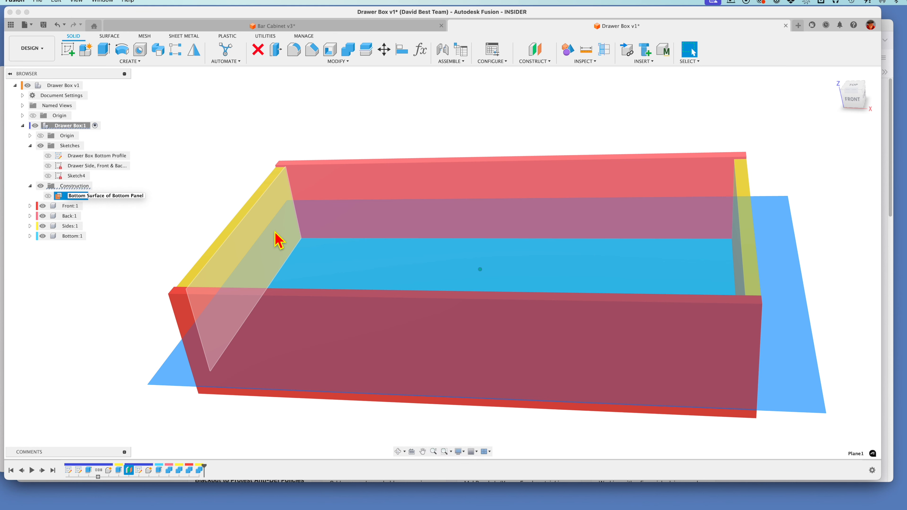
key(Return)
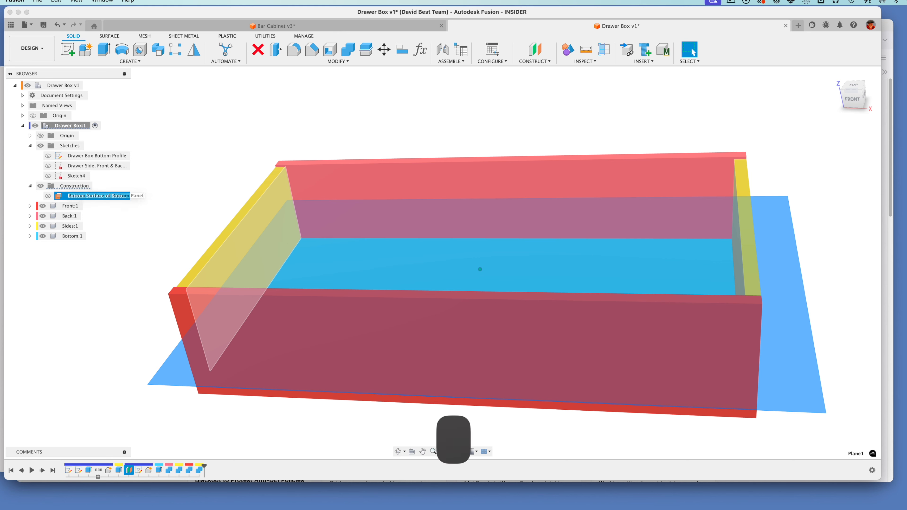
Rename Sketch4 as "Bottom Panel Profile" and save the design
click(77, 176)
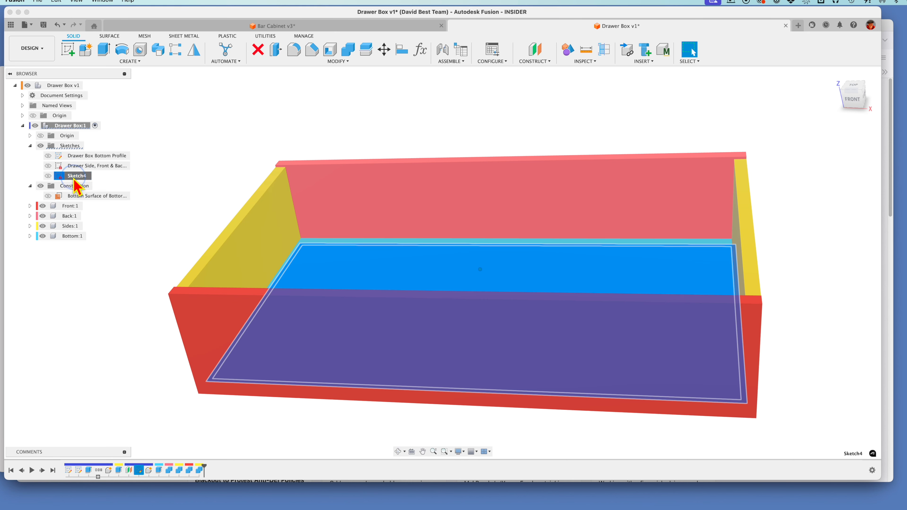
text(Bottom )
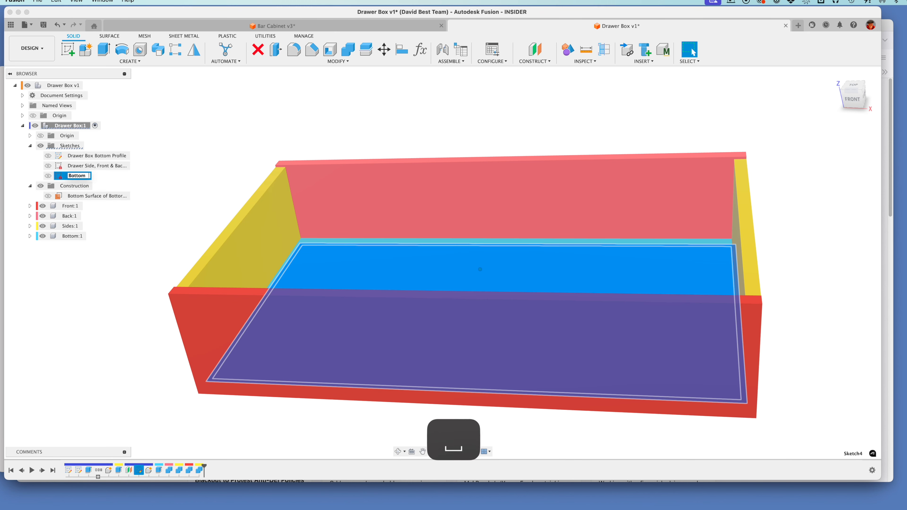
text(Panel)
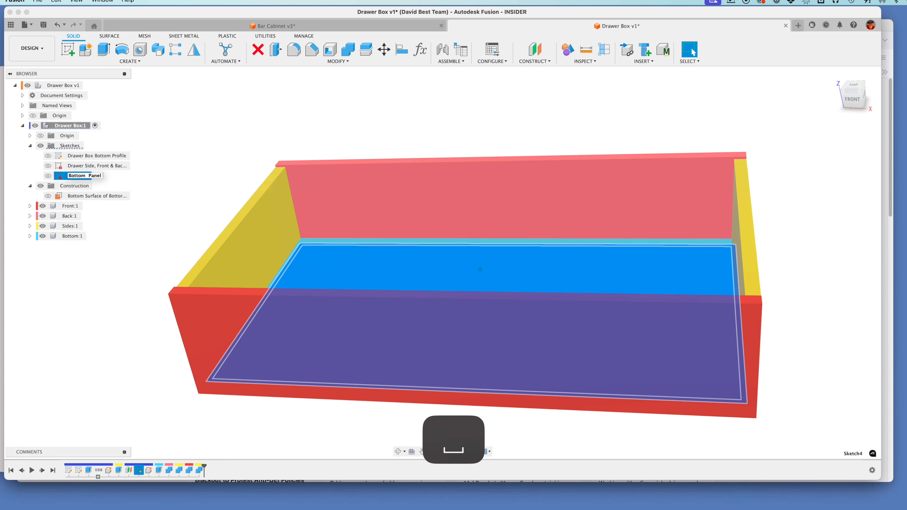
text( Profile)
key(Return)
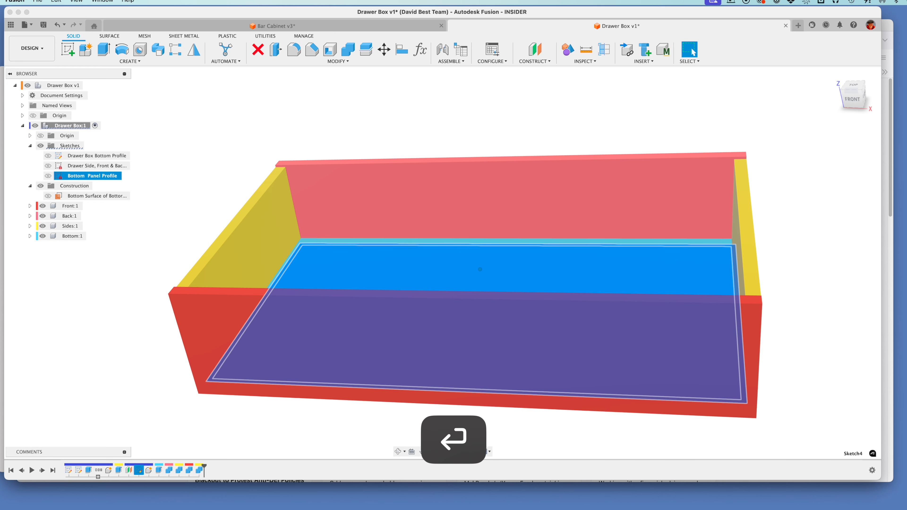
click(192, 187)
shift+middle_drag(192, 187, 415, 270)
key(super+s)
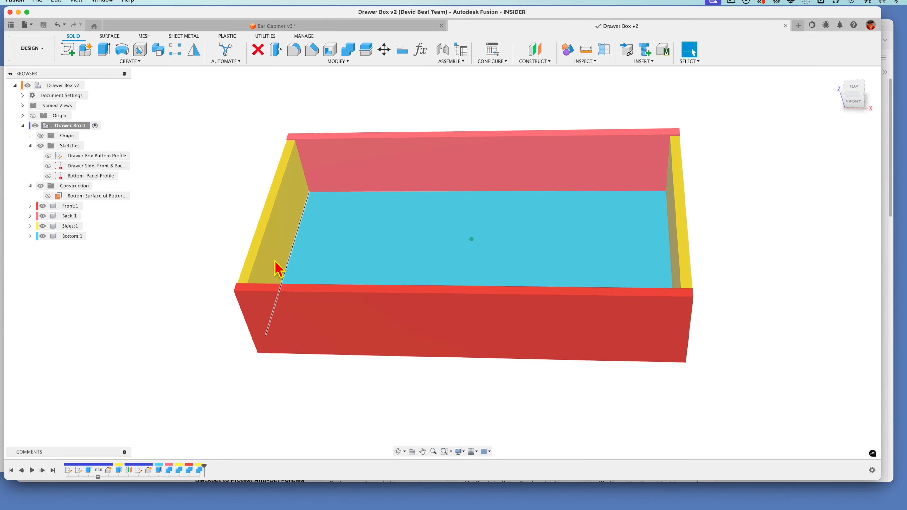
Move the Sides component freely out of the drawer box to test its looseness, and revert its position
shift+middle_drag(159, 280, 644, 309)
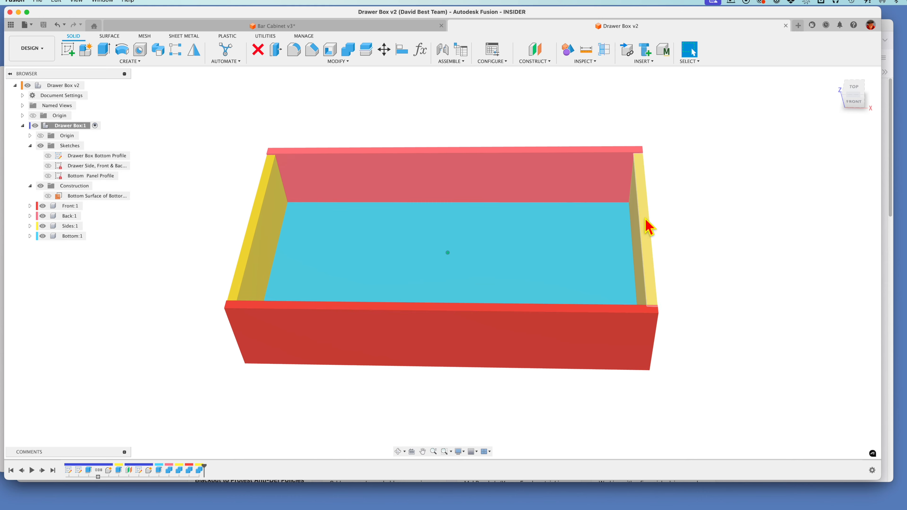
scroll(343, 320, up, 1)
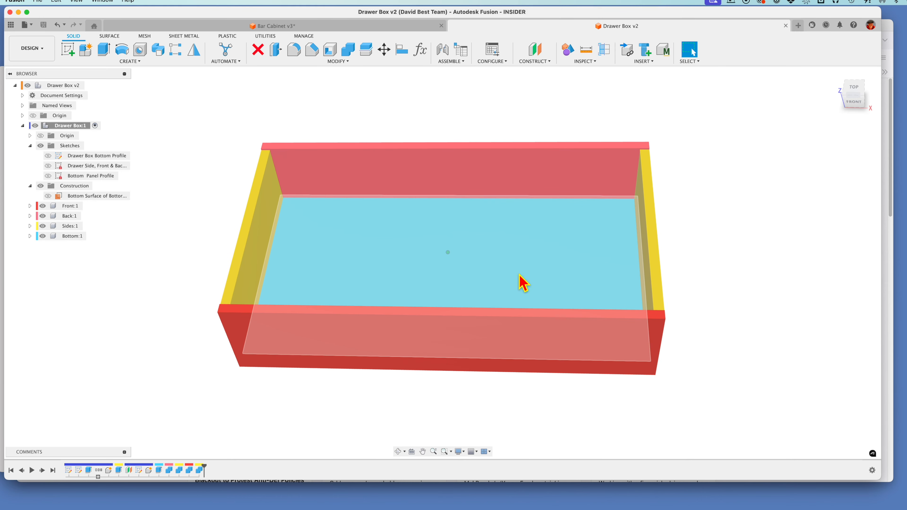
shift+middle_drag(658, 247, 688, 236)
drag(686, 231, 725, 203)
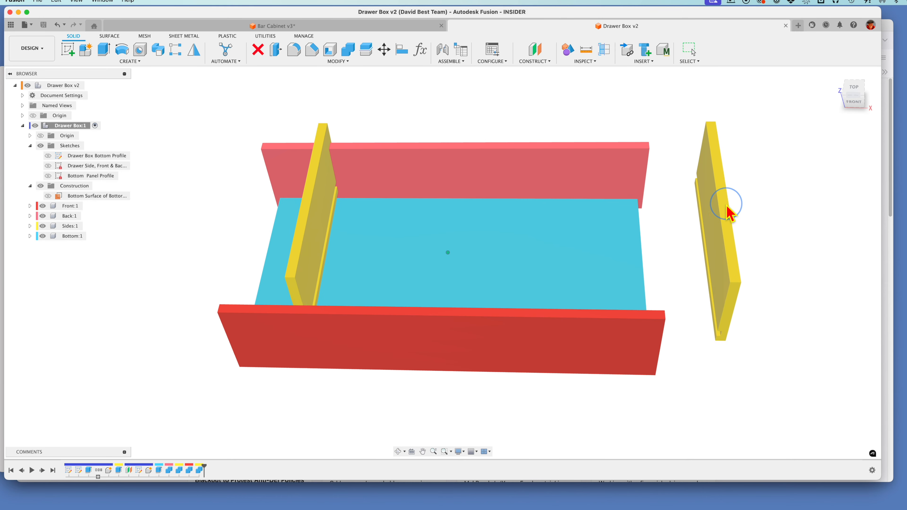
click(732, 62)
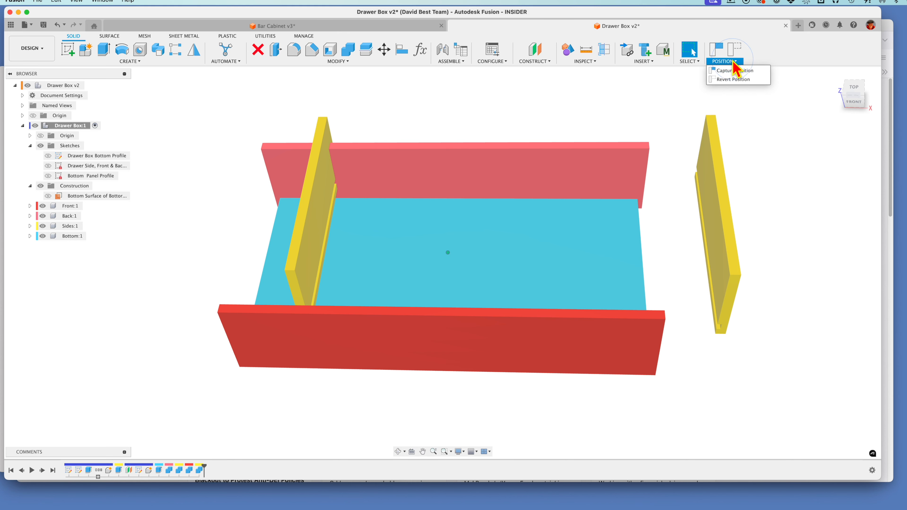
click(733, 79)
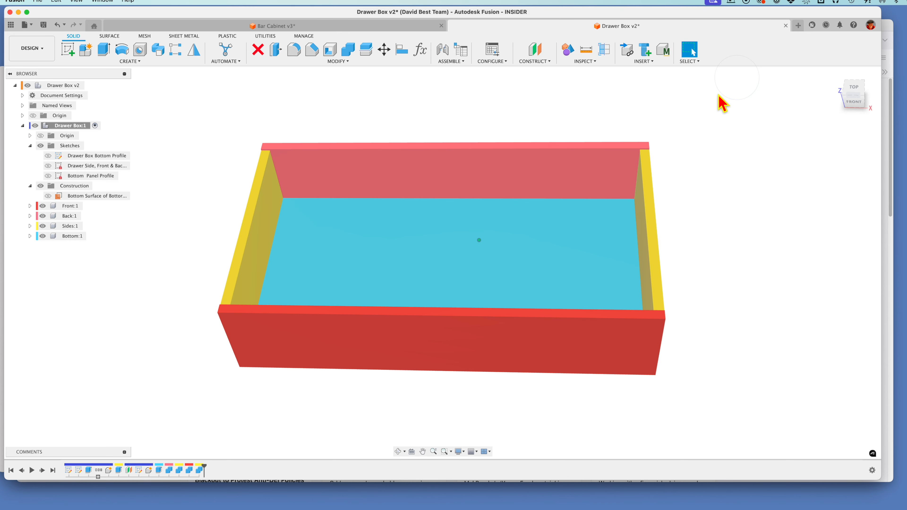
Create a rigid group of the Front, Back, Sides and Bottom components, with child components included
click(451, 61)
click(461, 115)
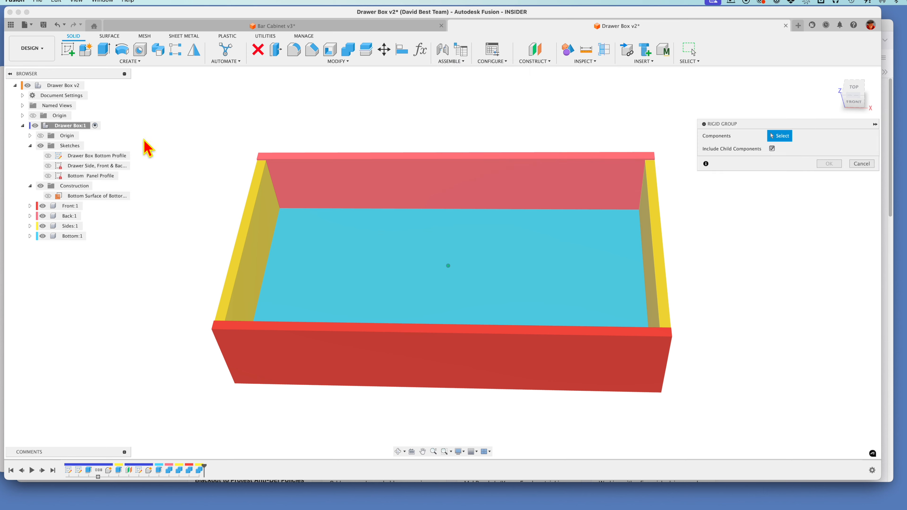
click(68, 206)
click(64, 216)
click(68, 225)
click(68, 236)
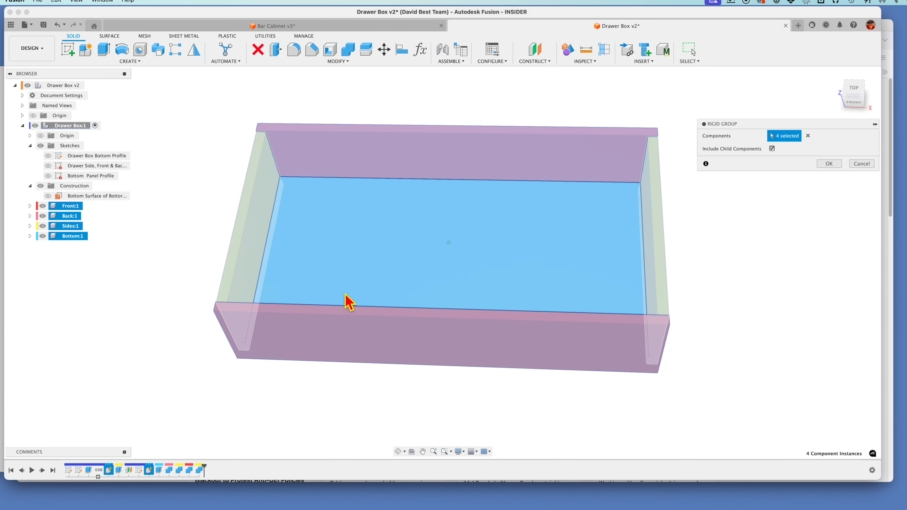
click(832, 164)
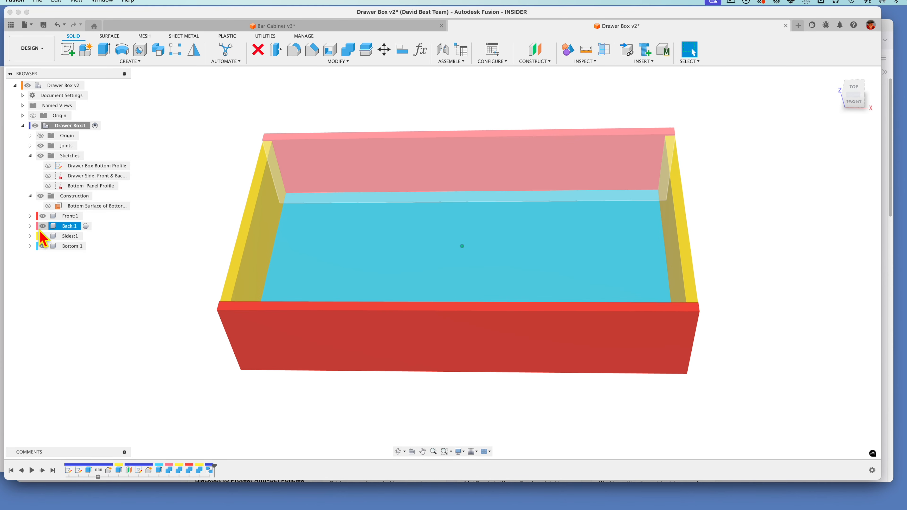
Rename the rigid group as "Drawer Bottom to Sides, Front, Back - Rigid Group"
click(30, 146)
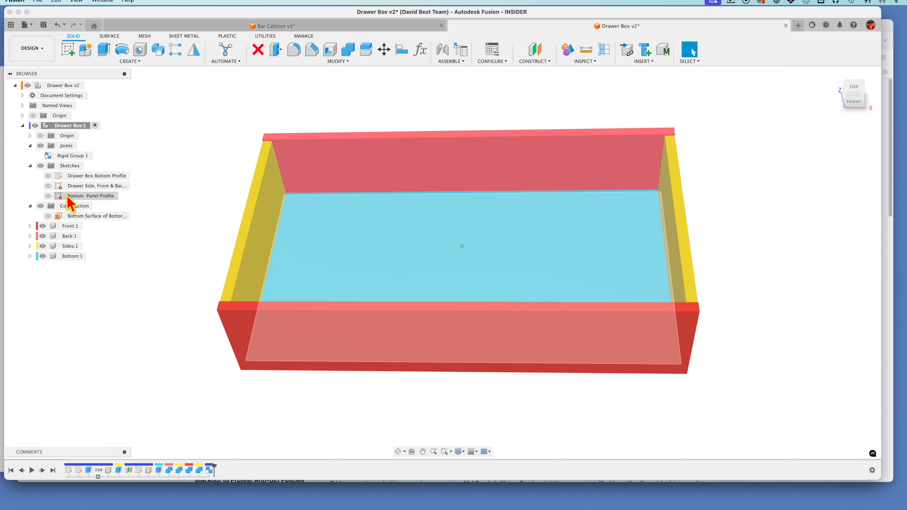
click(70, 156)
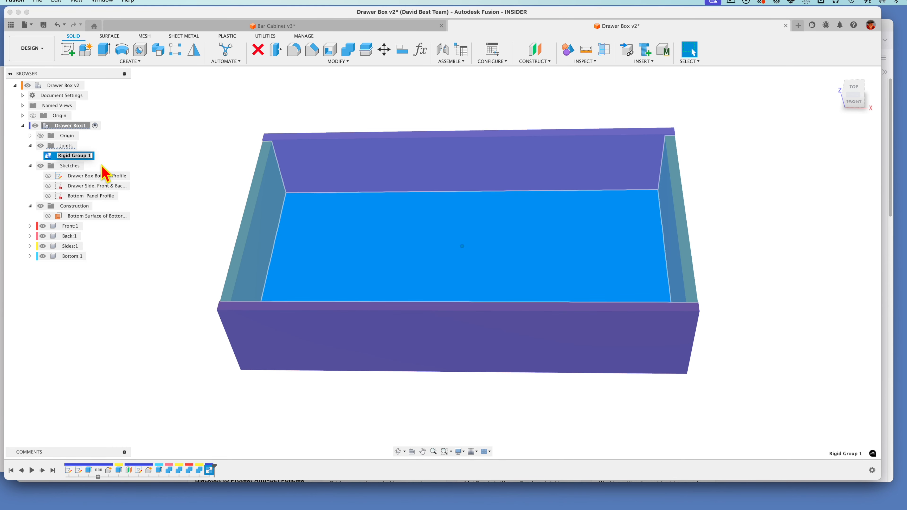
key(Right)
key(BackSpace)
key(BackSpace)
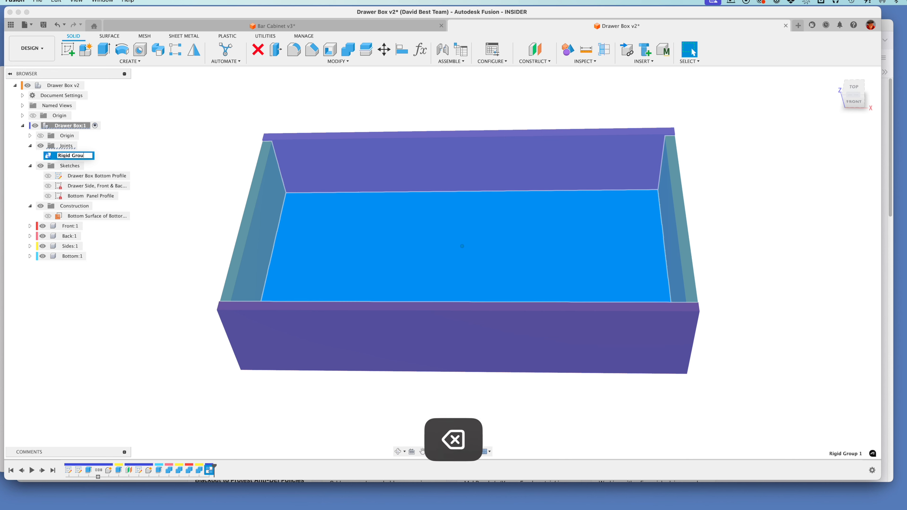
key(Left)
key(Left)
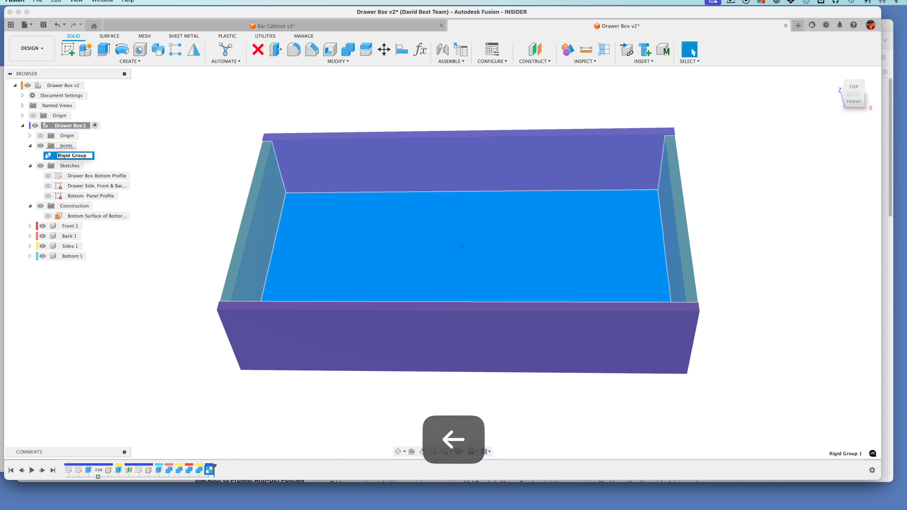
key(shift)
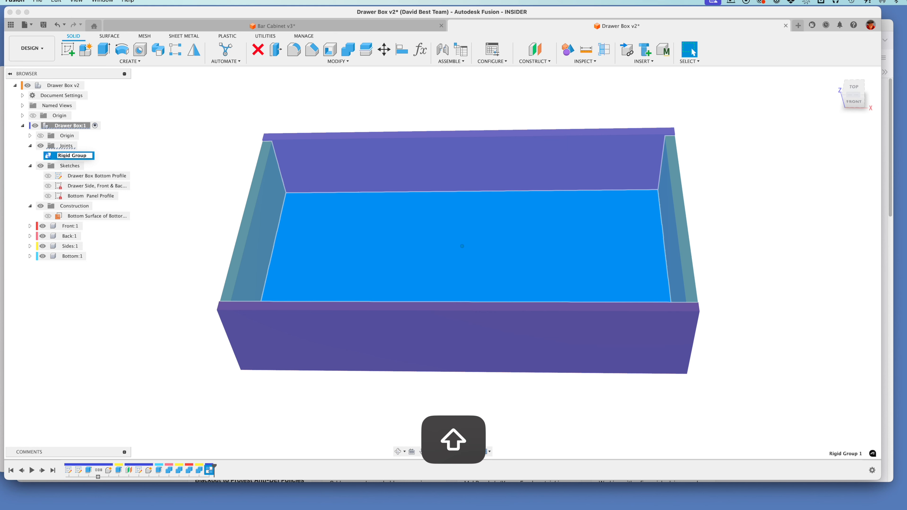
text(Drawer )
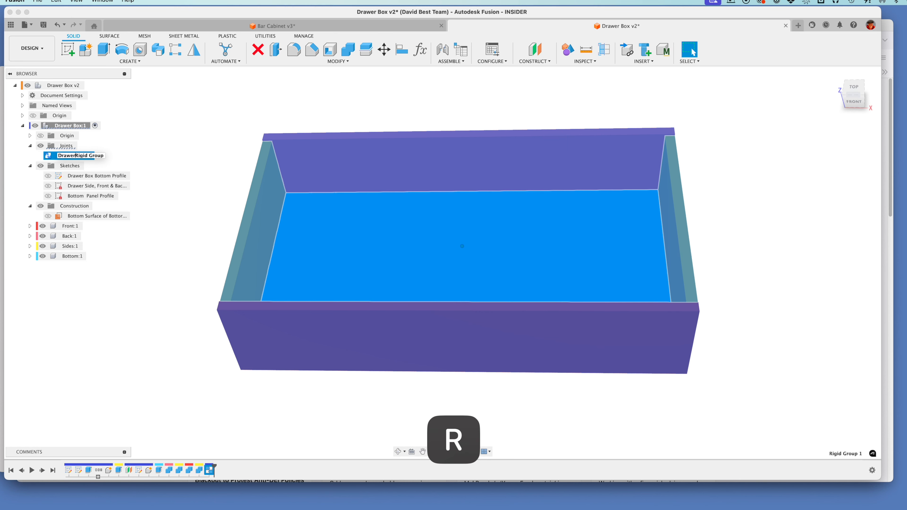
text(Bot)
text(to)
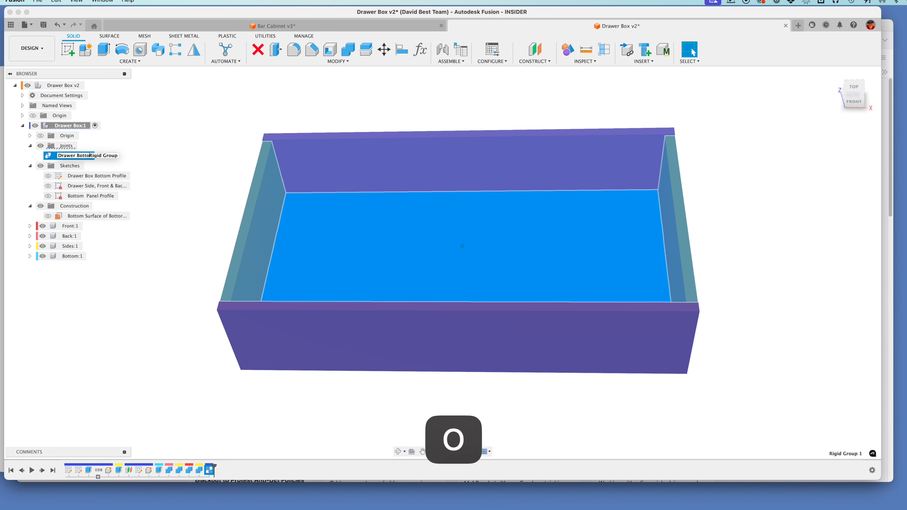
text(m to s)
key(BackSpace)
text(Sides, Front, Ba)
text(ck -)
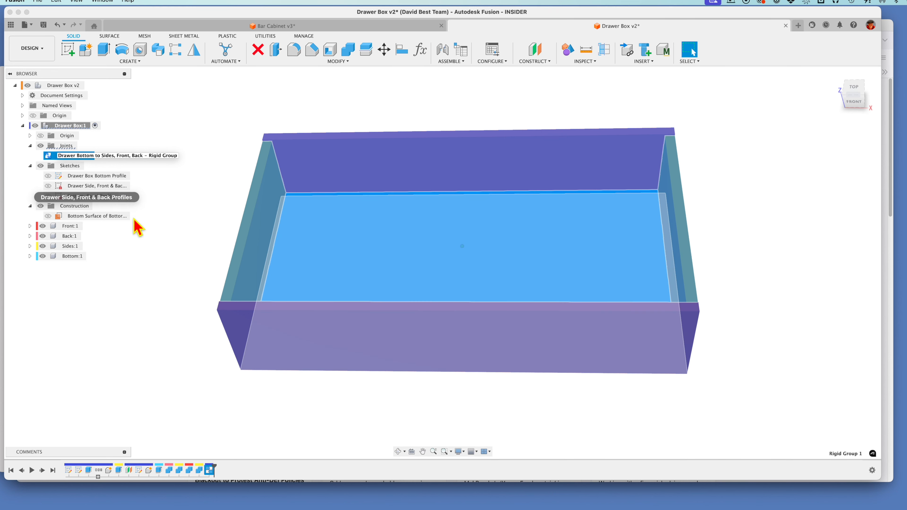
key(Return)
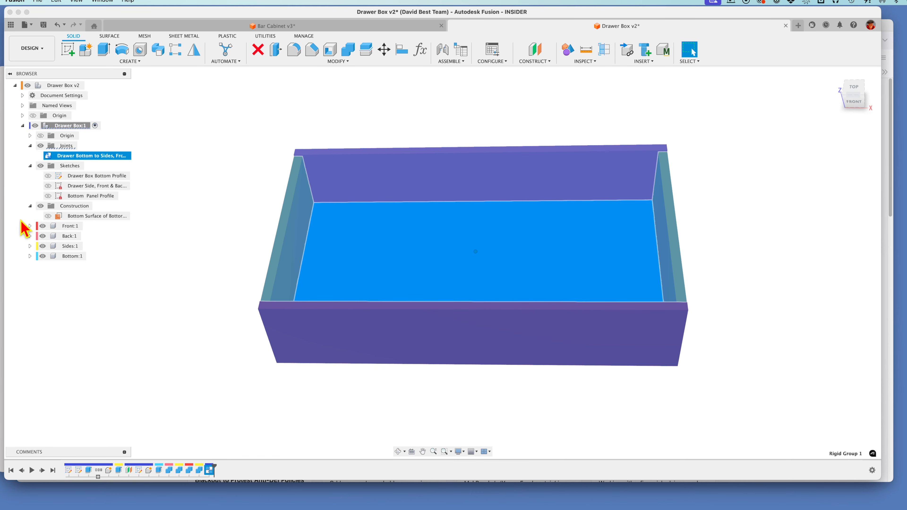
Hide the Joints folder of the Drawer Box component, collapse it and clear the selection
click(40, 146)
click(41, 148)
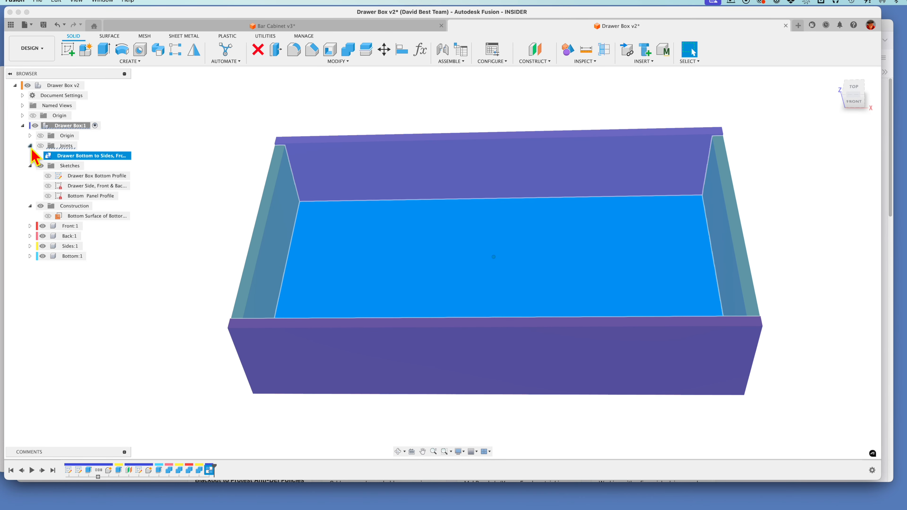
click(31, 147)
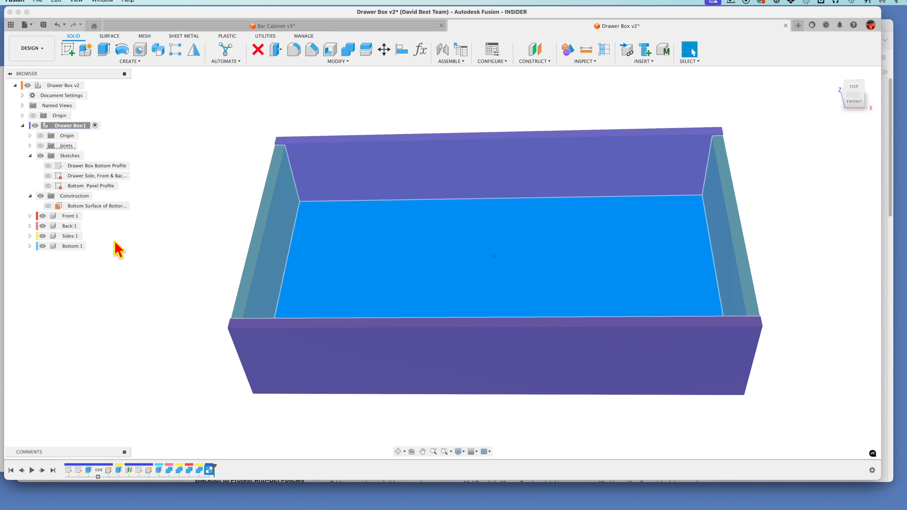
click(164, 235)
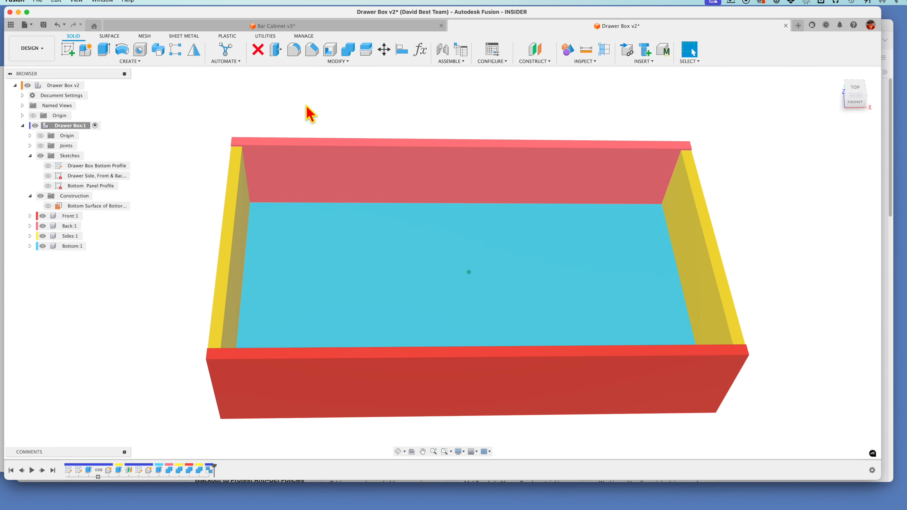
click(291, 54)
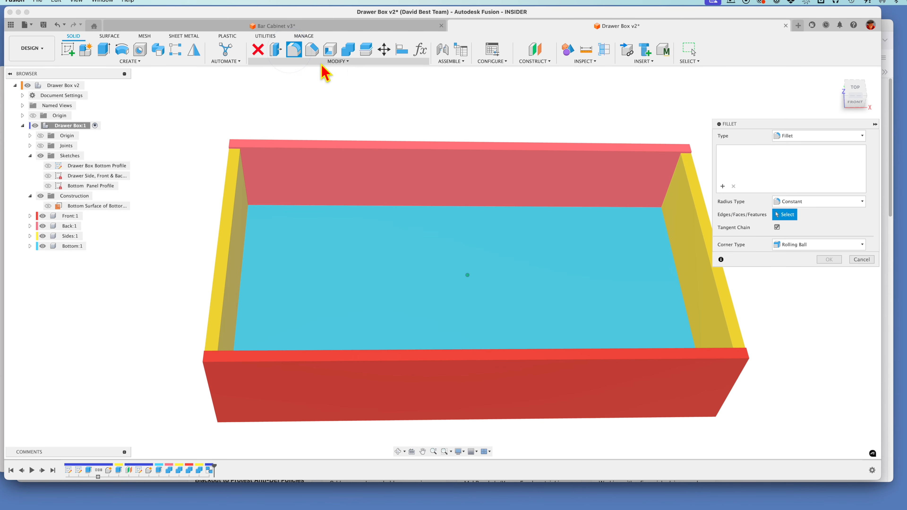
click(274, 150)
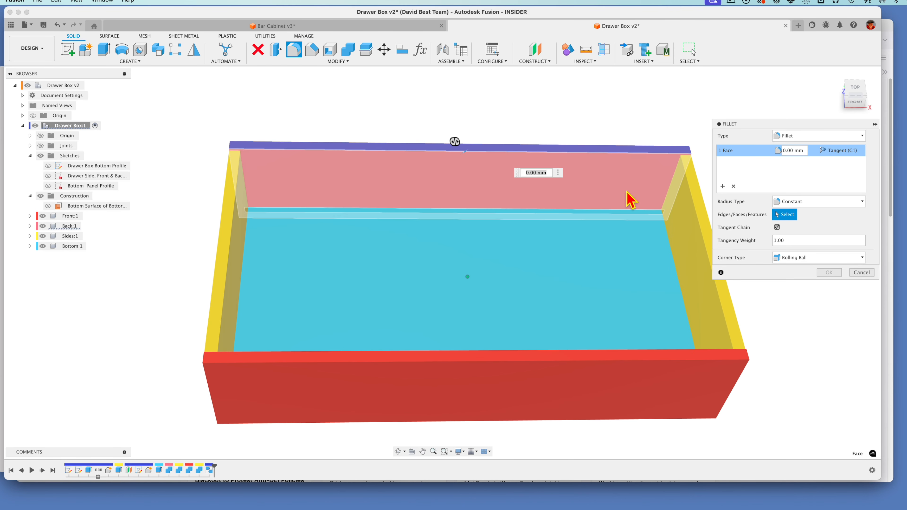
click(870, 272)
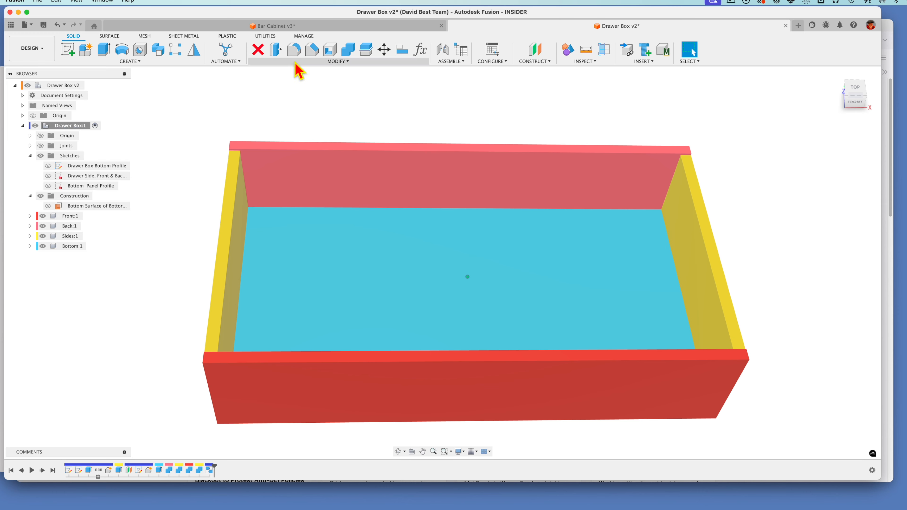
Fillet six top edges of the Front, Back and Sides components with a constant radius of 3/32
click(295, 51)
click(278, 150)
middle_drag(343, 252, 236, 387)
click(233, 381)
click(198, 329)
click(683, 257)
shift+middle_drag(689, 271, 673, 185)
click(659, 193)
shift+middle_drag(200, 161, 236, 181)
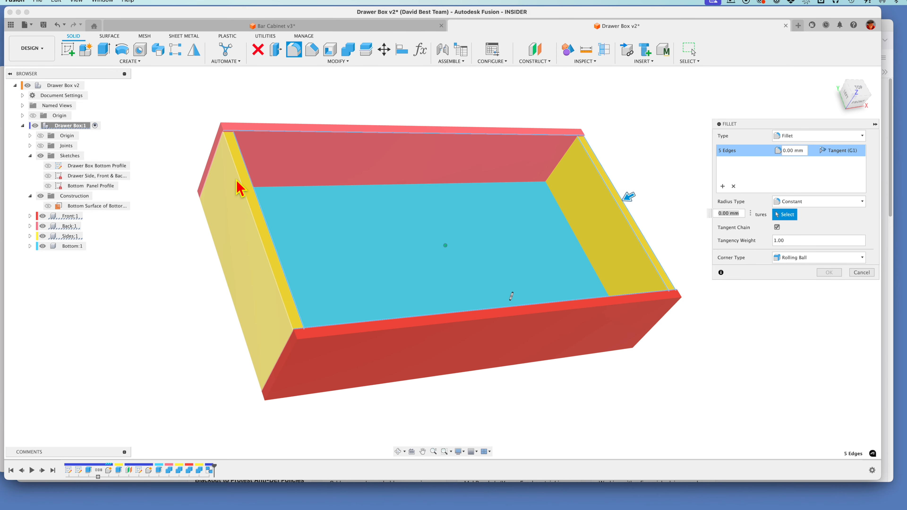
click(236, 181)
shift+middle_drag(442, 381, 608, 223)
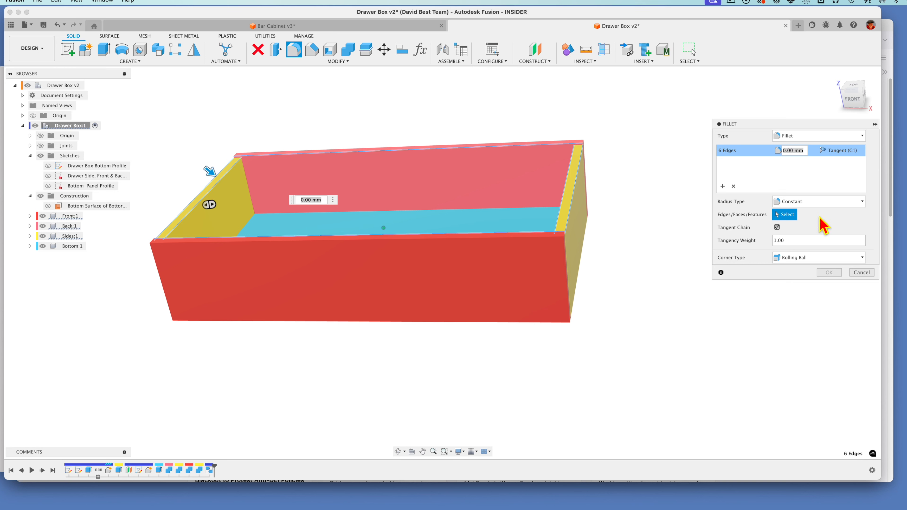
text(3/32)
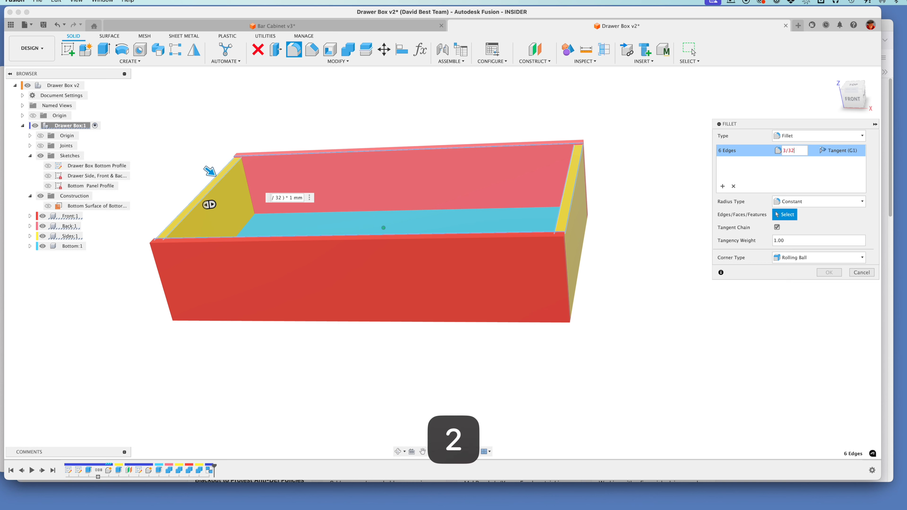
key(Return)
Examine the fillets along the drawer box's top edges and bring up the options of the fillet feature in the timeline
shift+middle_drag(727, 275, 743, 278)
scroll(490, 278, up, 5)
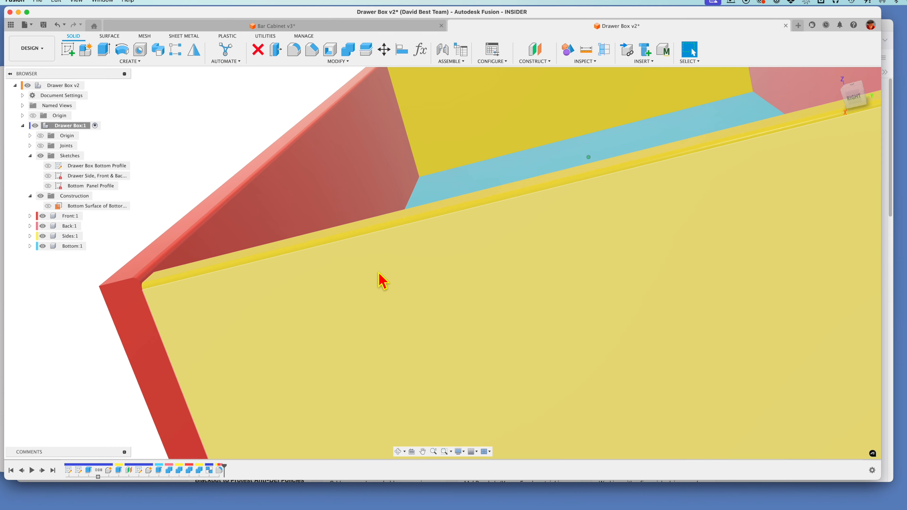
shift+middle_drag(125, 315, 476, 265)
scroll(619, 174, down, 5)
shift+middle_drag(620, 175, 609, 167)
scroll(609, 166, up, 1)
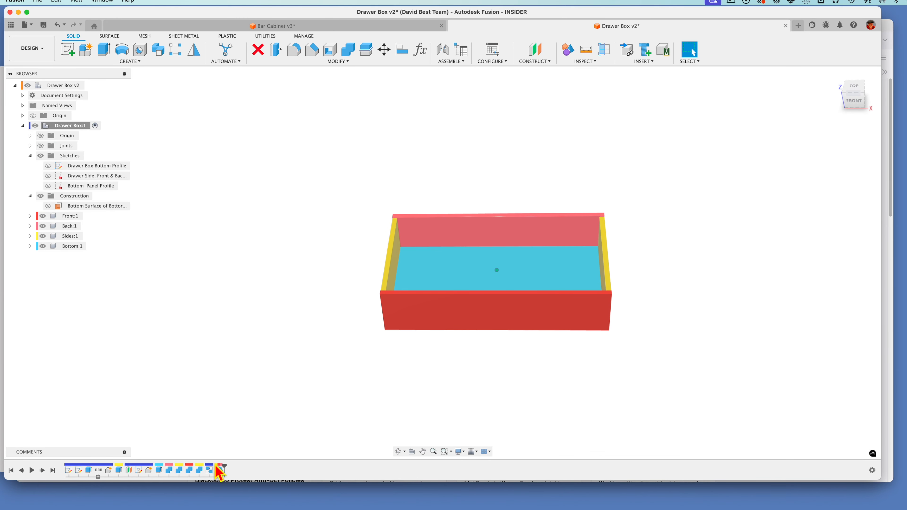
right_click(219, 476)
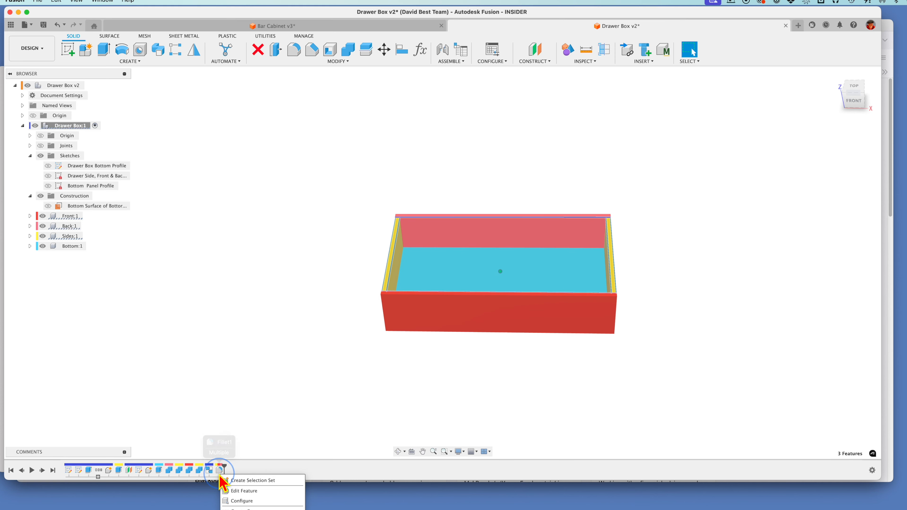
click(218, 324)
click(233, 332)
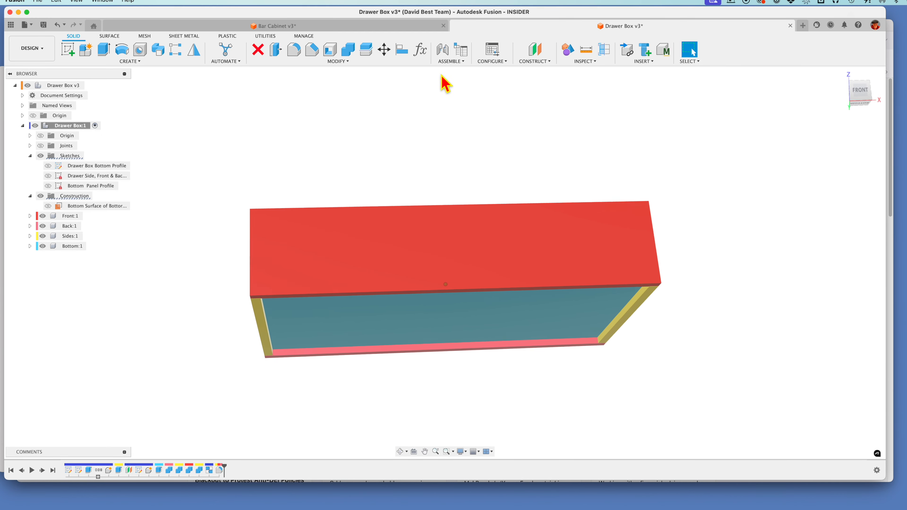
Add a user parameter named Notch_Width in inches with the expression 2"
click(424, 62)
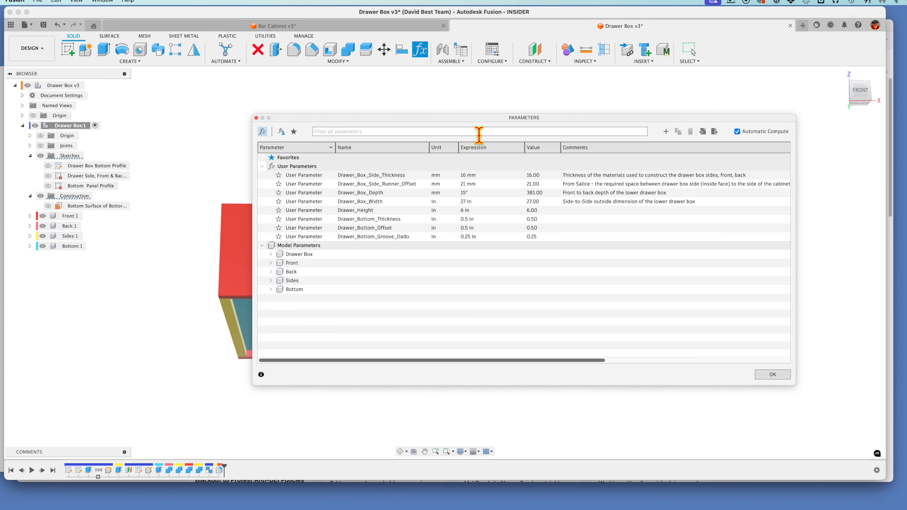
click(666, 131)
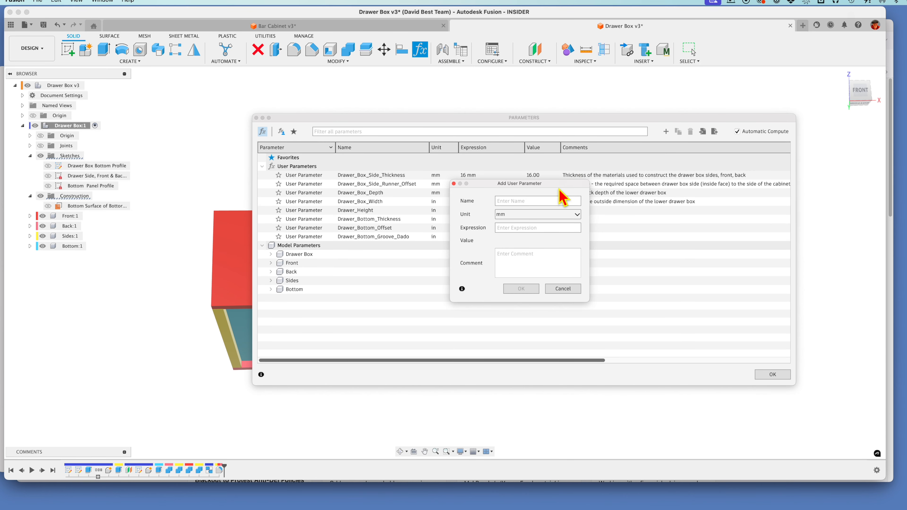
text(Notch_Width)
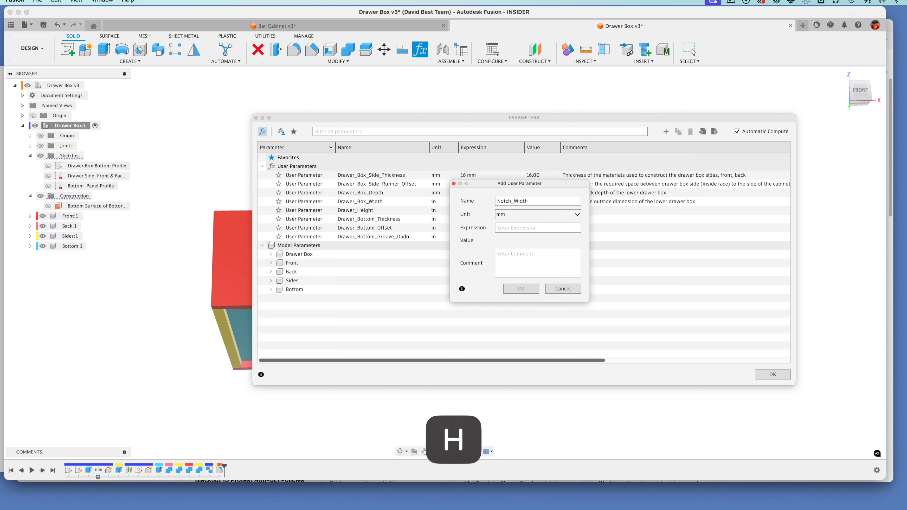
click(577, 215)
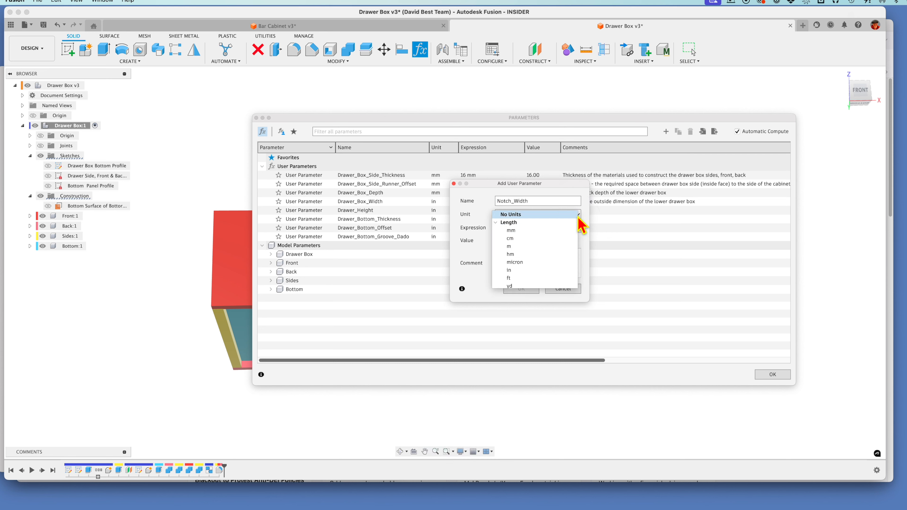
click(563, 271)
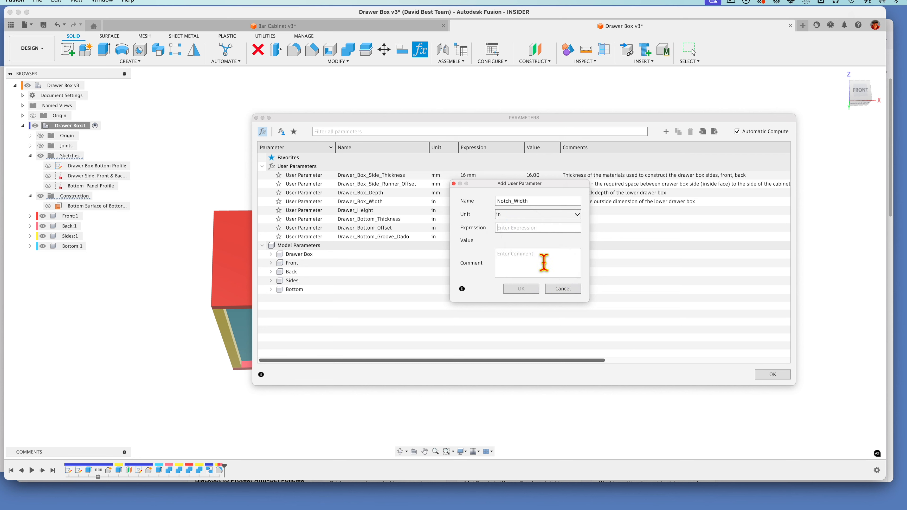
text(2")
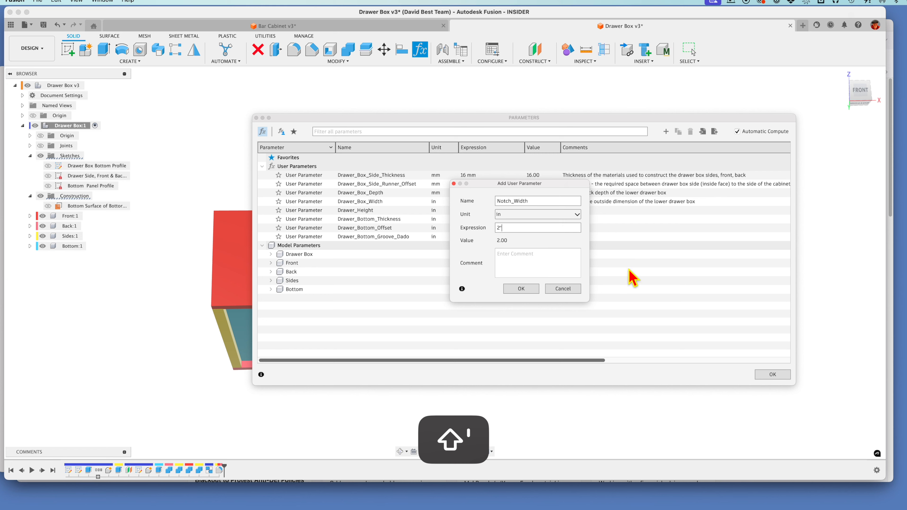
click(521, 289)
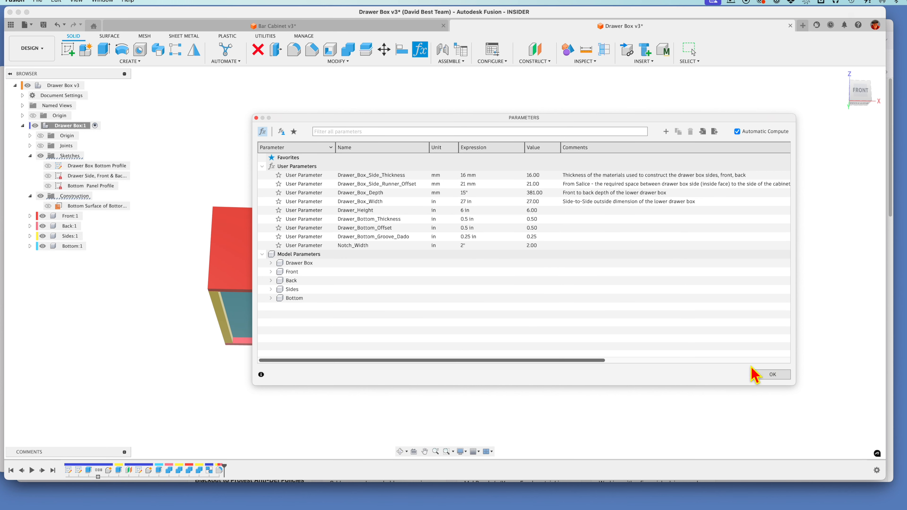
click(772, 374)
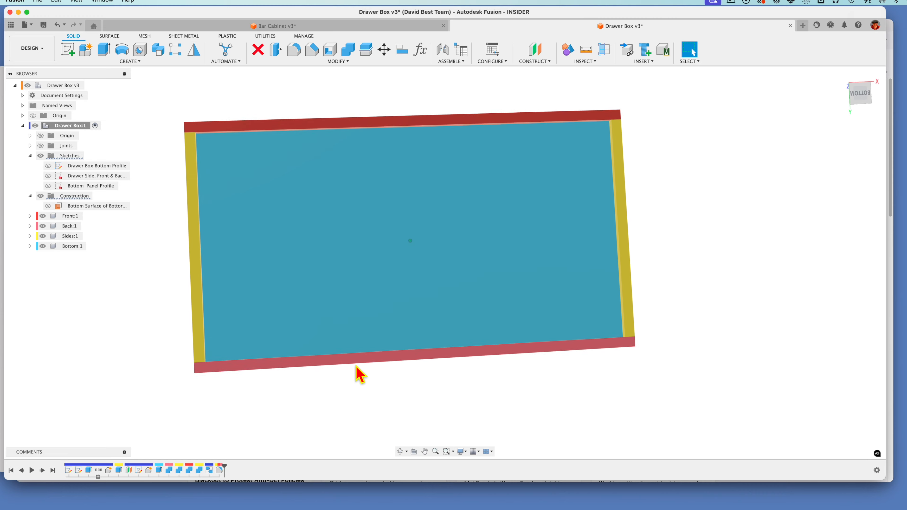
Create an offset plane on the bottom edge face of the Back component at a distance of 0 mm
click(552, 63)
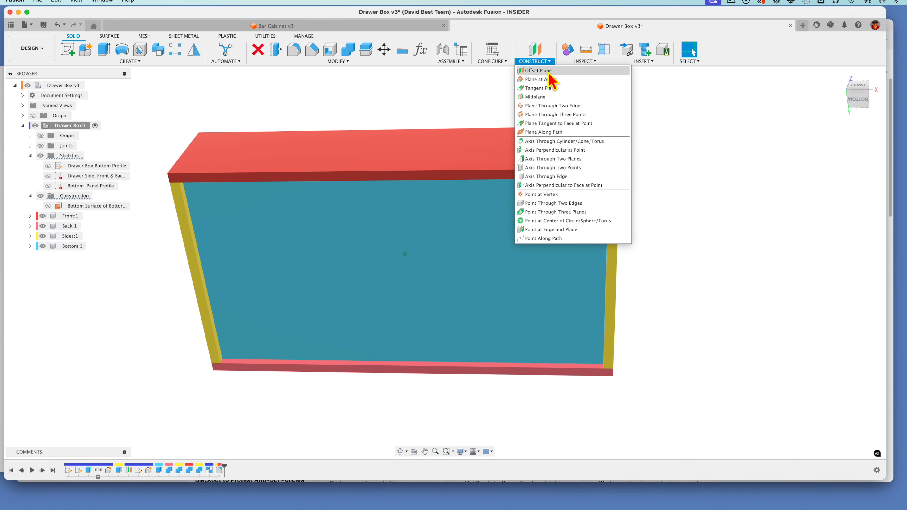
click(549, 72)
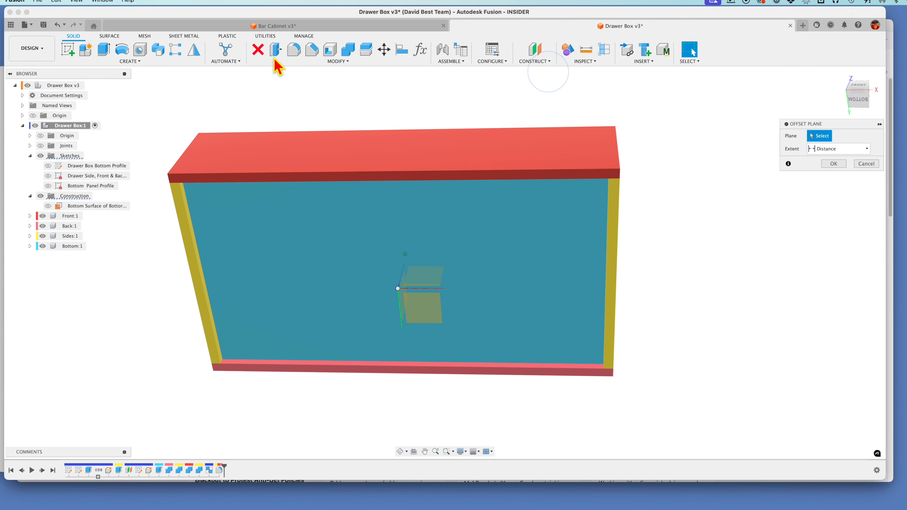
click(258, 371)
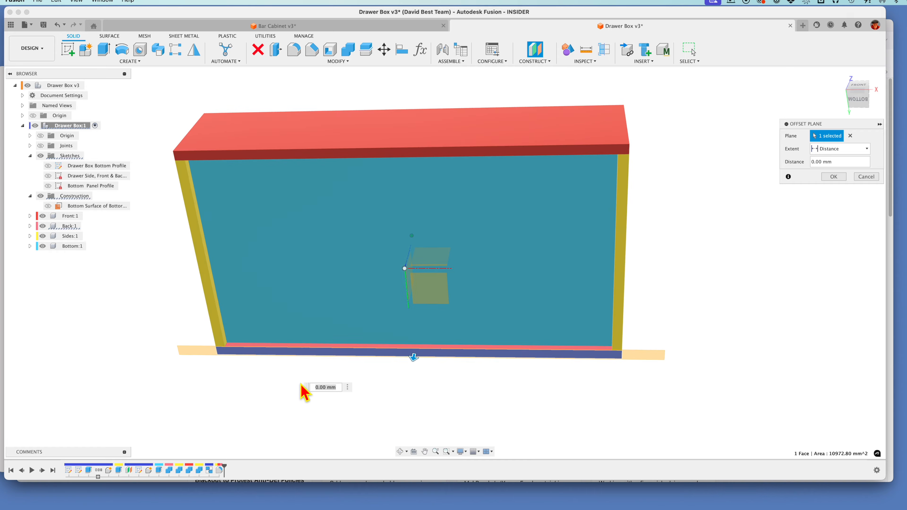
click(833, 177)
click(751, 250)
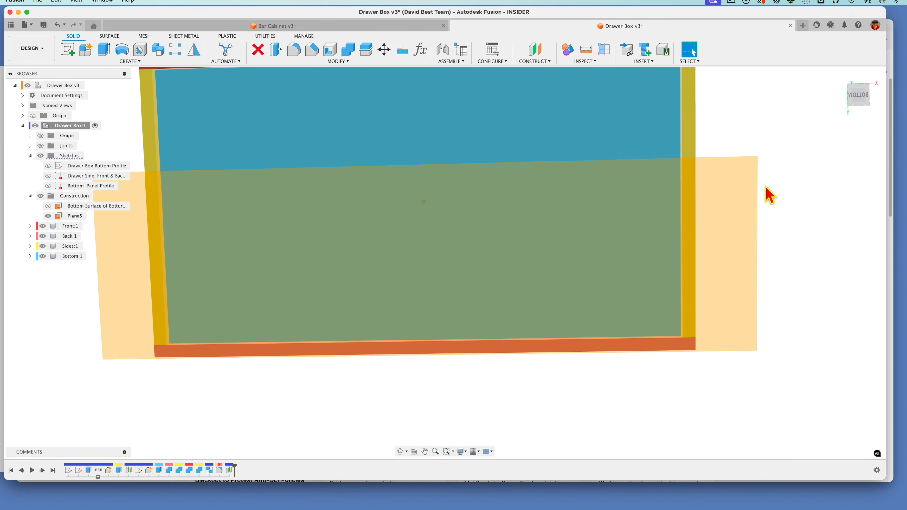
scroll(510, 365, down, 3)
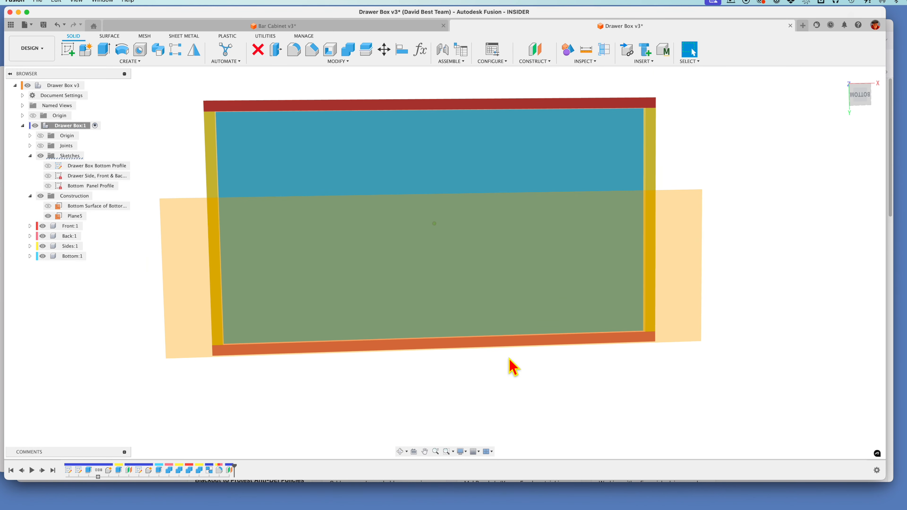